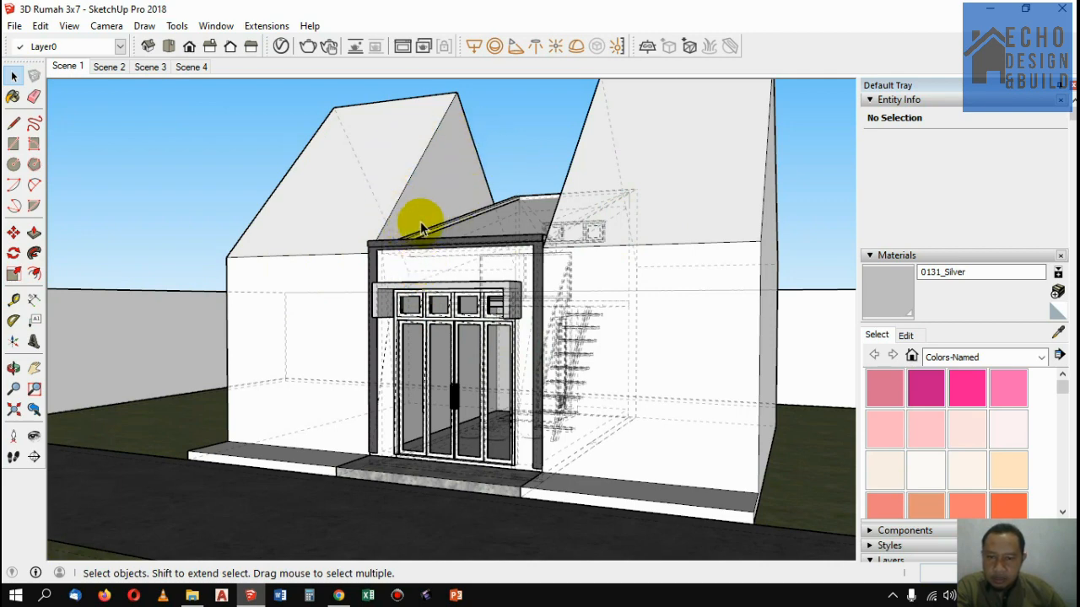
{"action": "scroll", "coordinate": [428, 259], "scroll_direction": "down", "scroll_amount": 3}
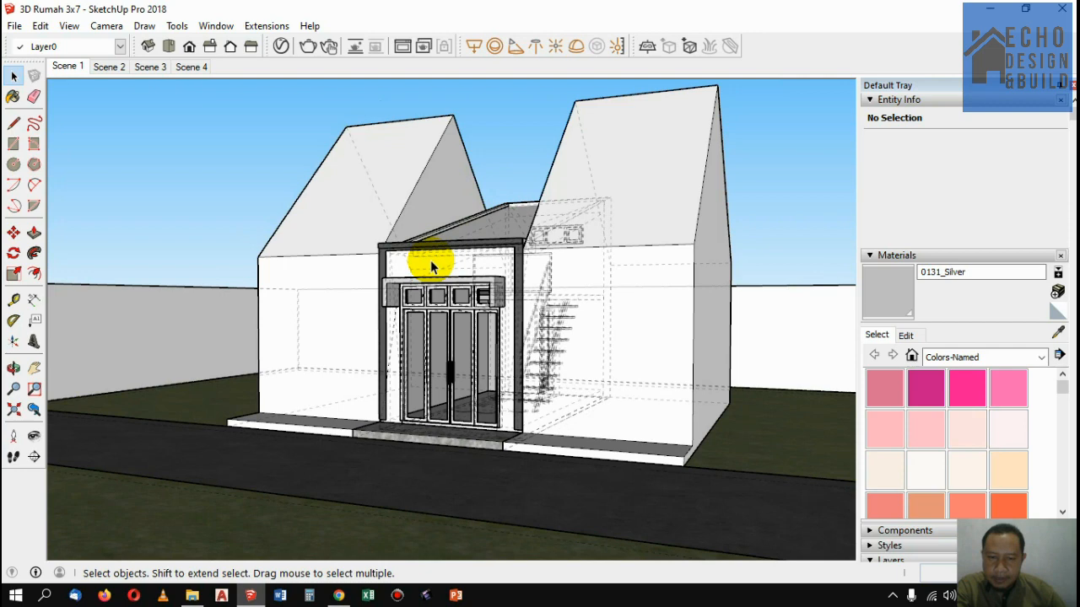
{"action": "scroll", "coordinate": [430, 259], "scroll_direction": "down", "scroll_amount": 1}
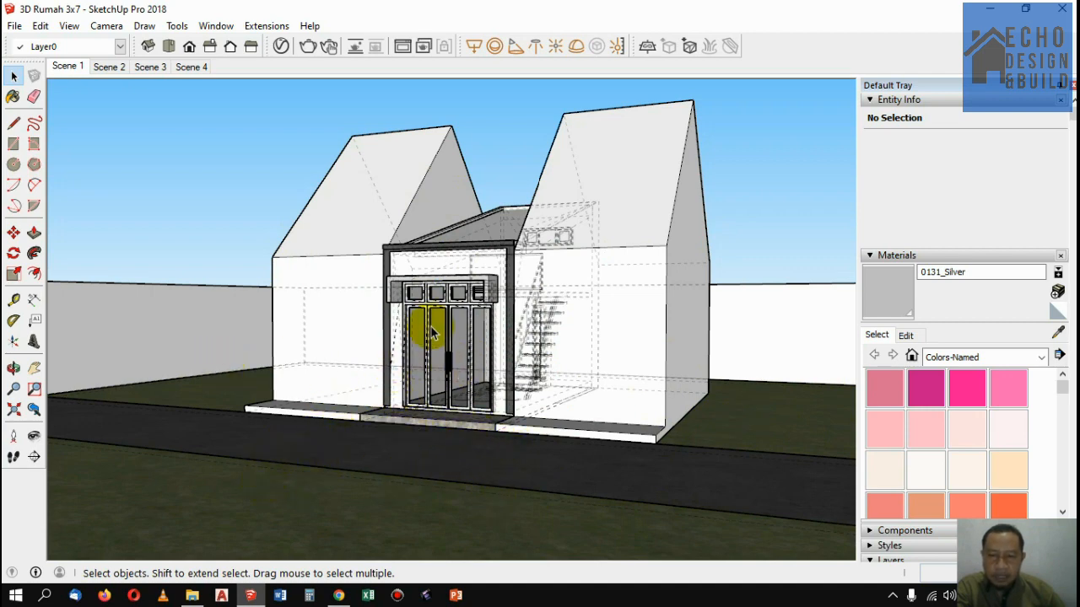
{"action": "scroll", "coordinate": [532, 302], "scroll_direction": "up", "scroll_amount": 3}
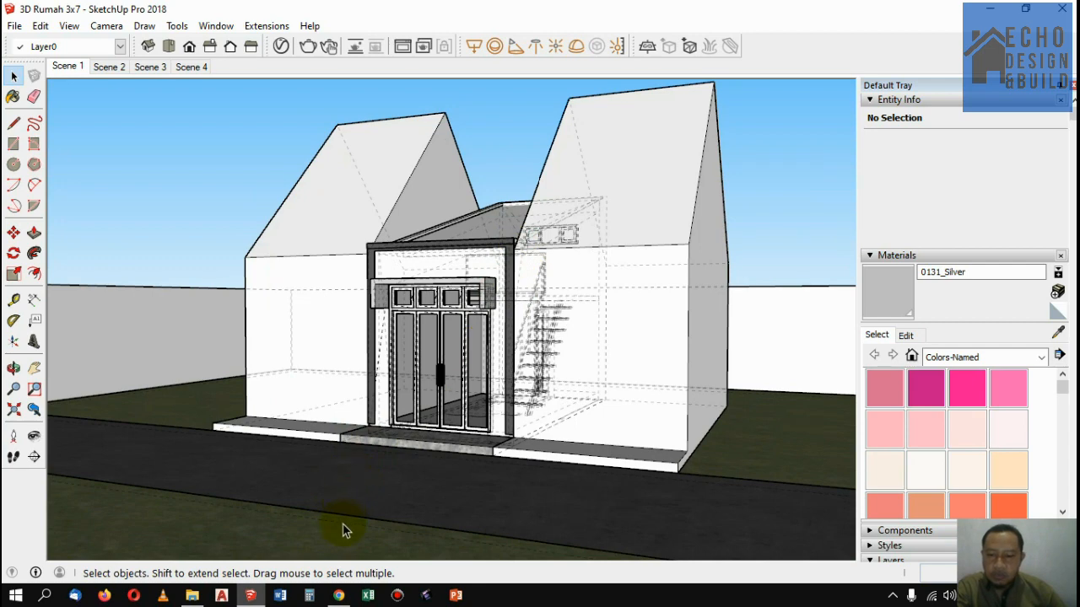
Step: Switch to 3D Warehouse in Chrome, view its account sign-in page, and return to the home page
{"action": "left_click", "coordinate": [338, 596]}
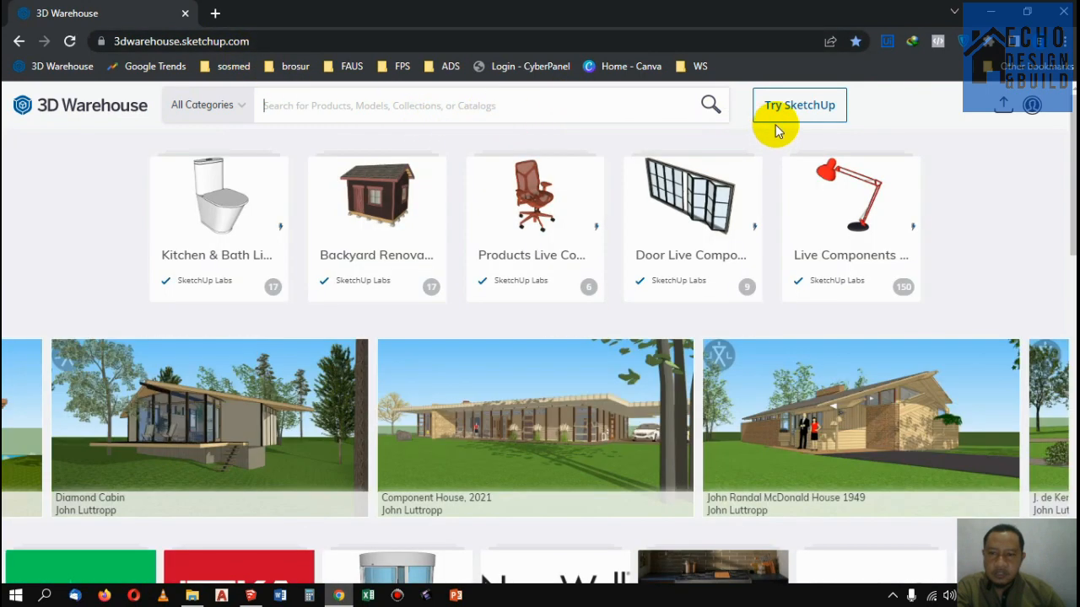
{"action": "left_click", "coordinate": [1033, 106]}
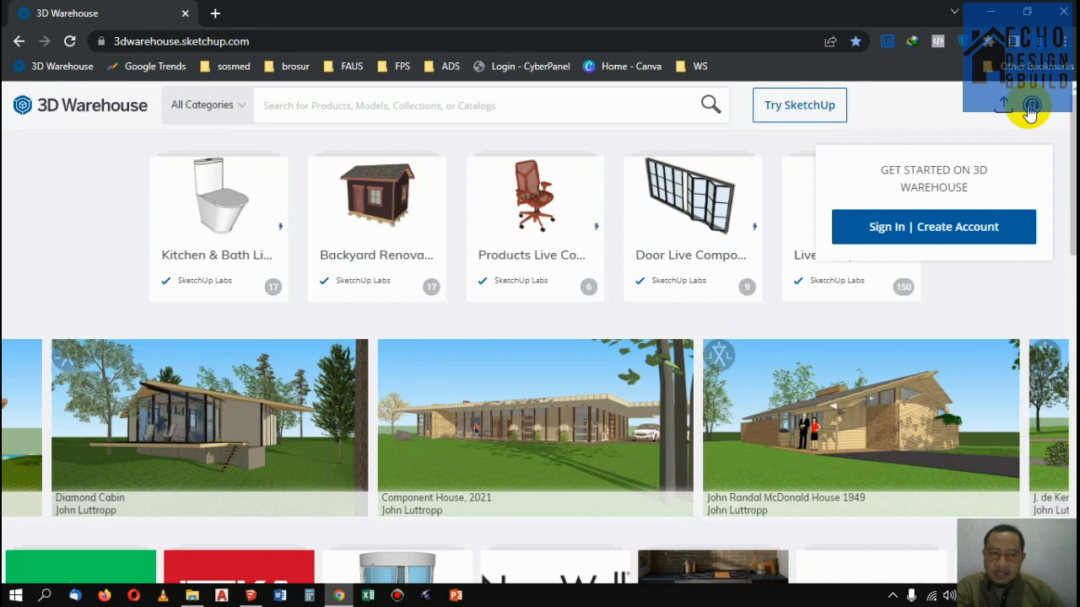
{"action": "left_click", "coordinate": [980, 238]}
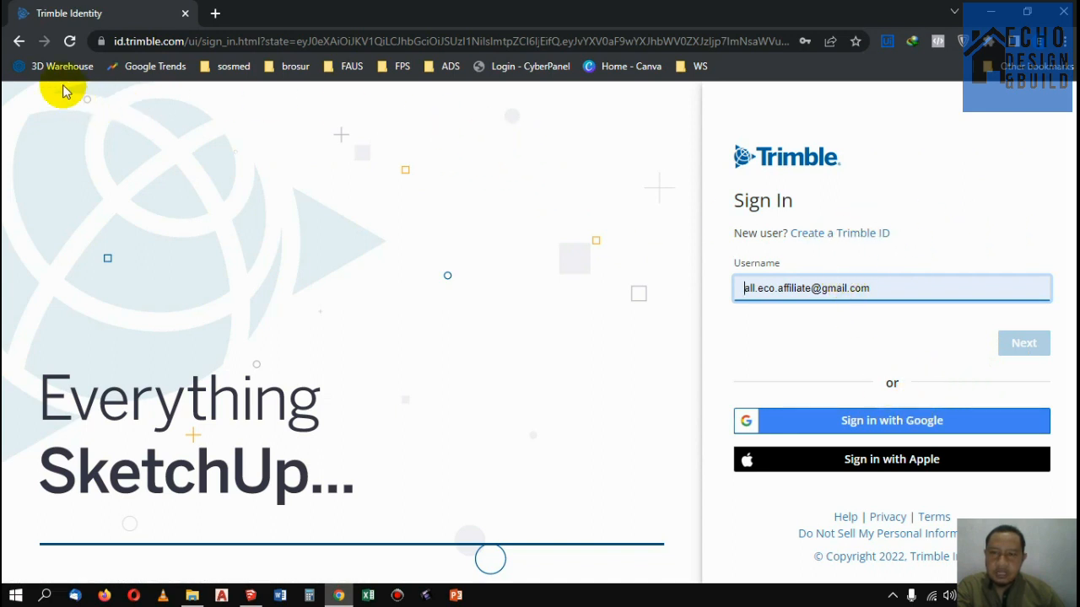
{"action": "left_click", "coordinate": [21, 41]}
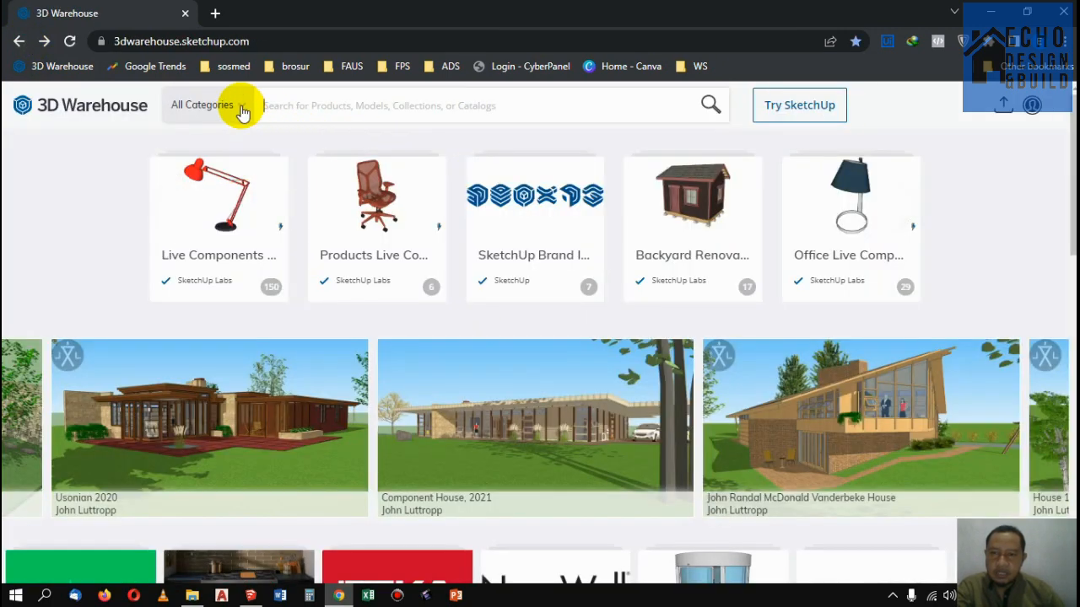
Step: Search 3D Warehouse for "tree" across all categories and restrict the results to models
{"action": "left_click", "coordinate": [238, 107]}
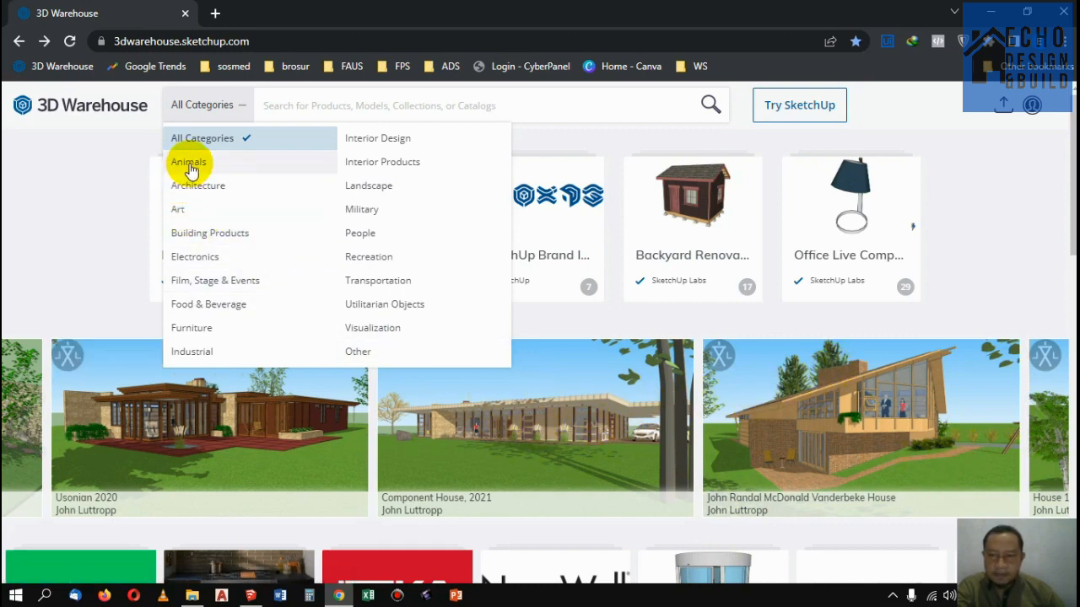
{"action": "left_click", "coordinate": [271, 107]}
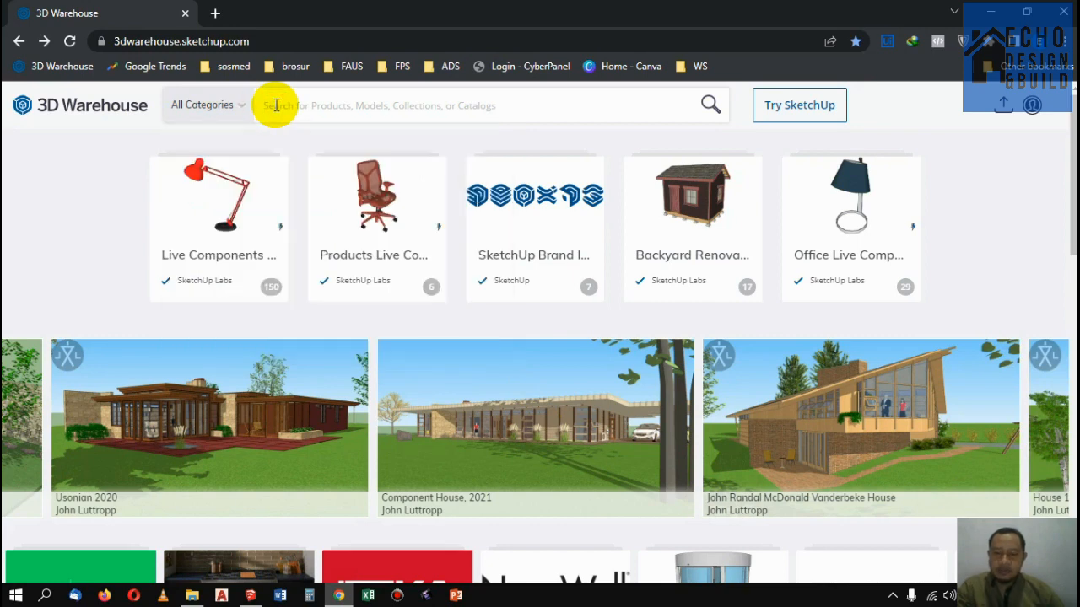
{"action": "type", "text": "tre"}
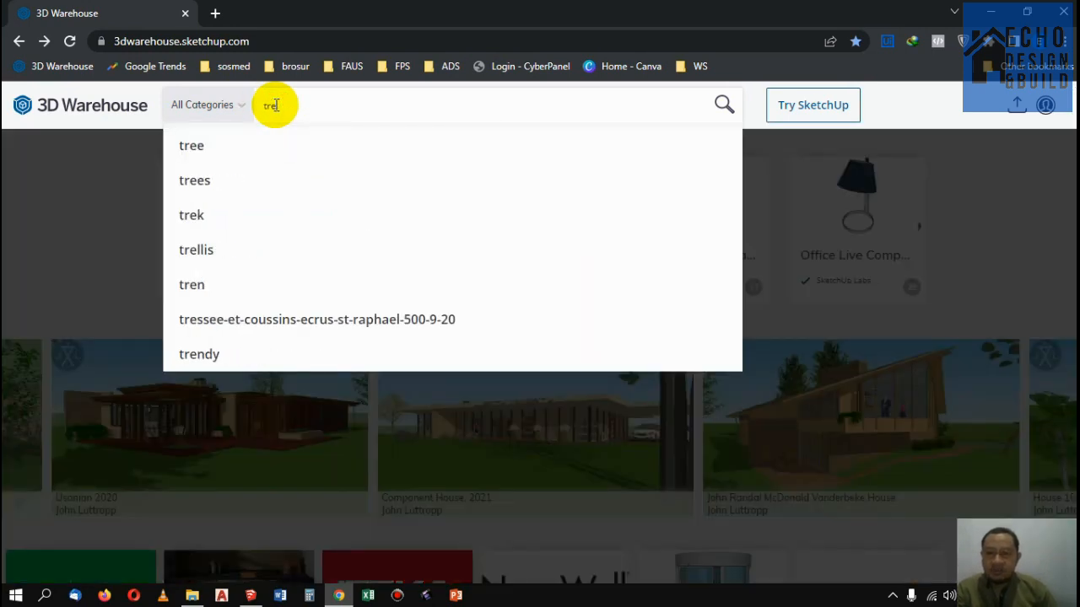
{"action": "type", "text": "e"}
{"action": "key", "text": "Return"}
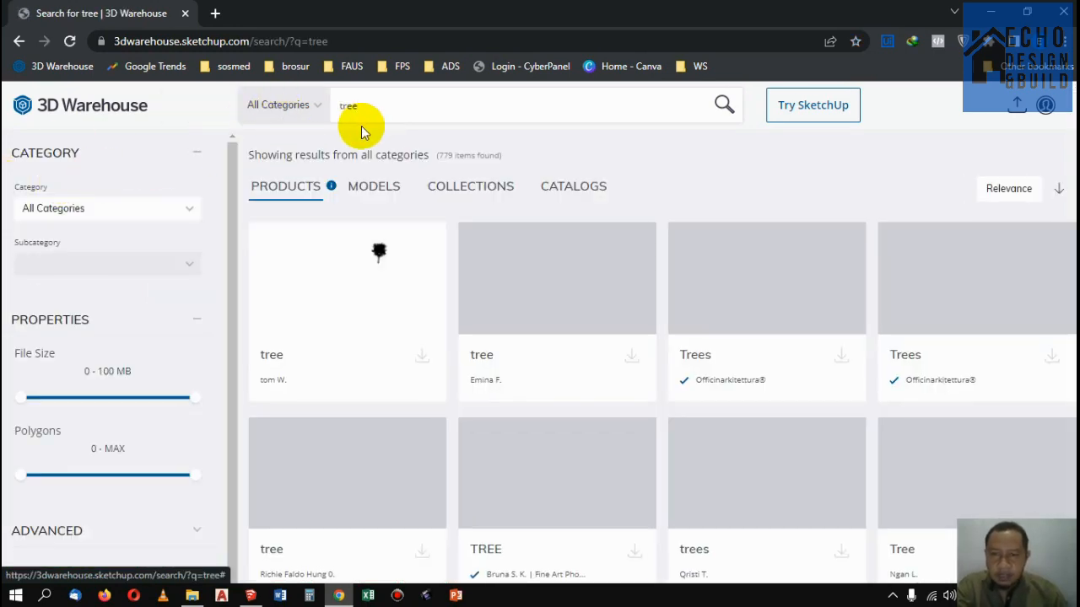
{"action": "left_click", "coordinate": [365, 188]}
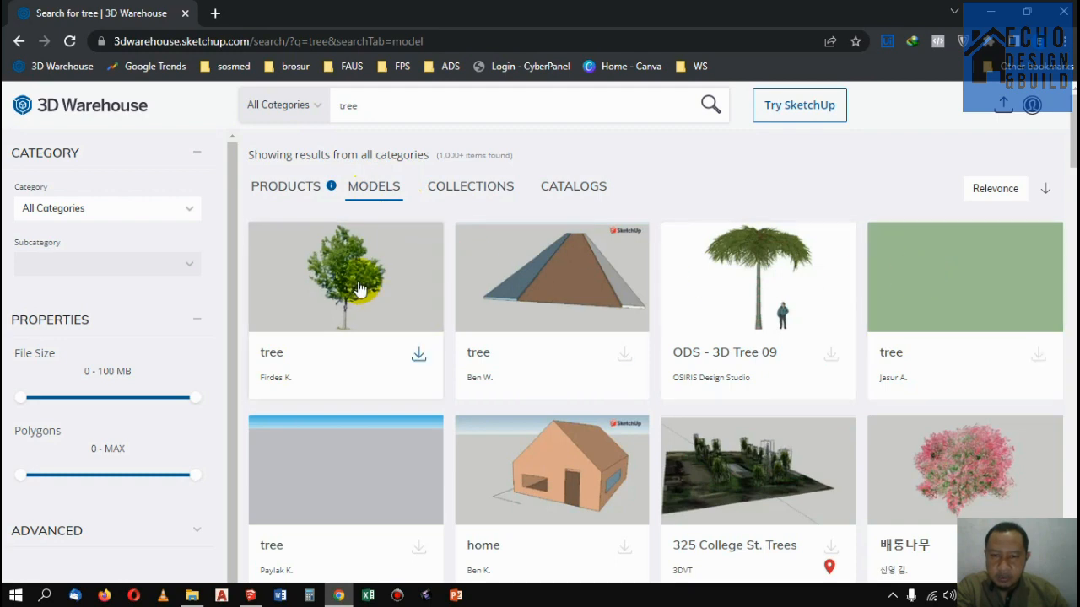
Step: Try to download a tree model from the search results without signing in
{"action": "scroll", "coordinate": [350, 267], "scroll_direction": "down", "scroll_amount": 5}
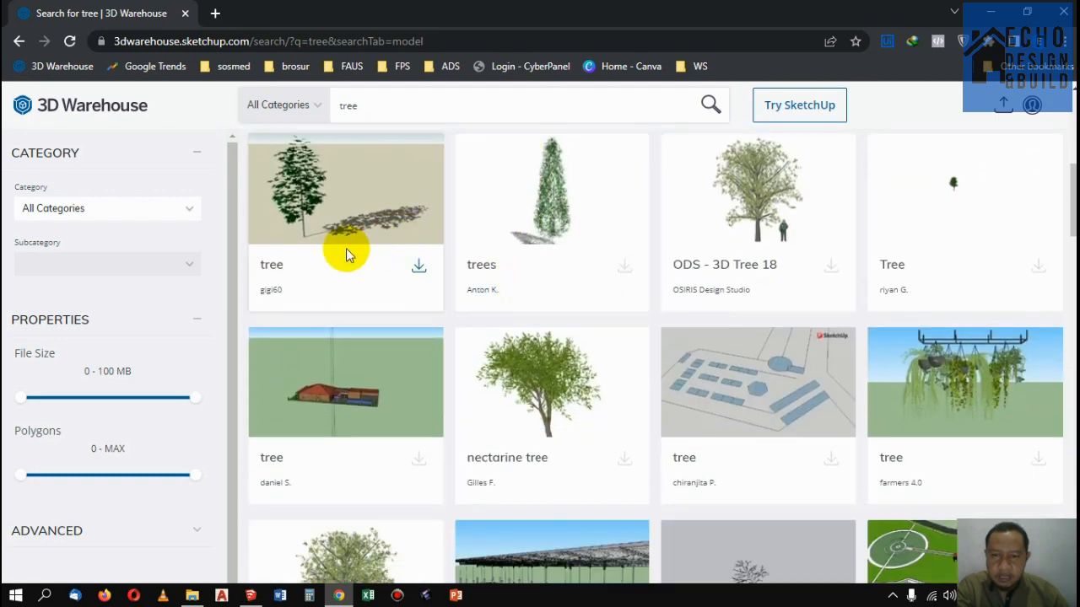
{"action": "left_click", "coordinate": [419, 268]}
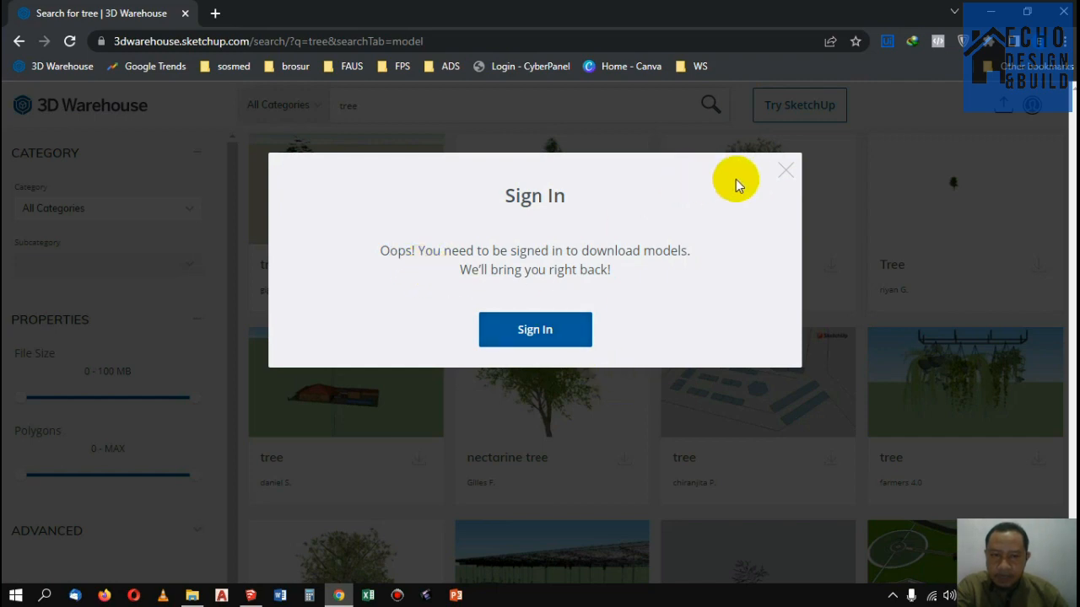
{"action": "left_click", "coordinate": [785, 172]}
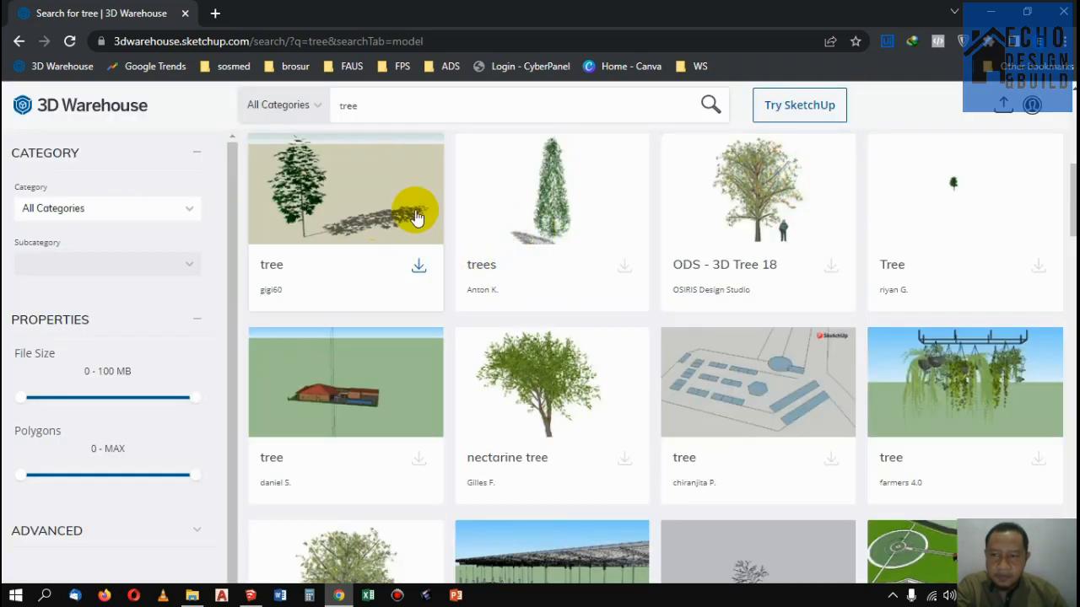
Step: Open the Trimble sign-in page and submit the saved e-mail address as the username
{"action": "left_click", "coordinate": [1034, 110]}
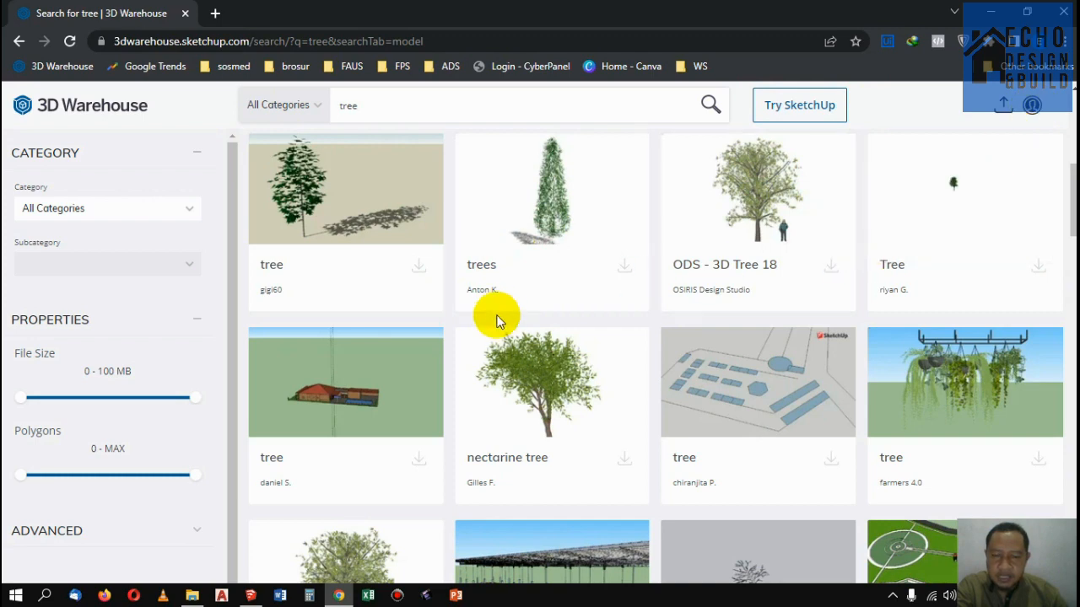
{"action": "scroll", "coordinate": [414, 355], "scroll_direction": "down", "scroll_amount": 3}
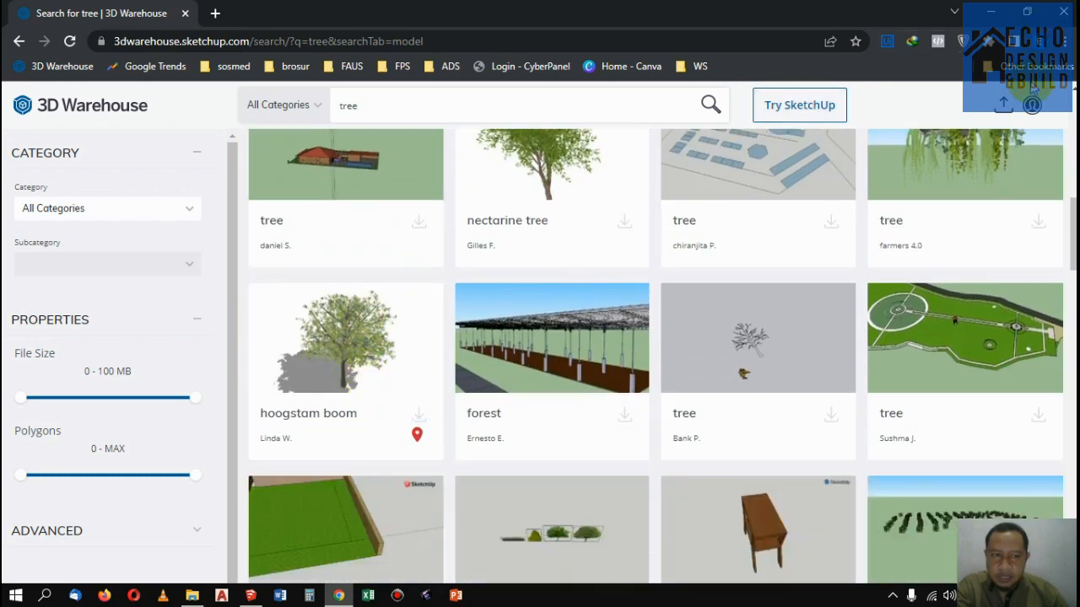
{"action": "mouse_move", "coordinate": [1022, 113]}
{"action": "left_click", "coordinate": [946, 226]}
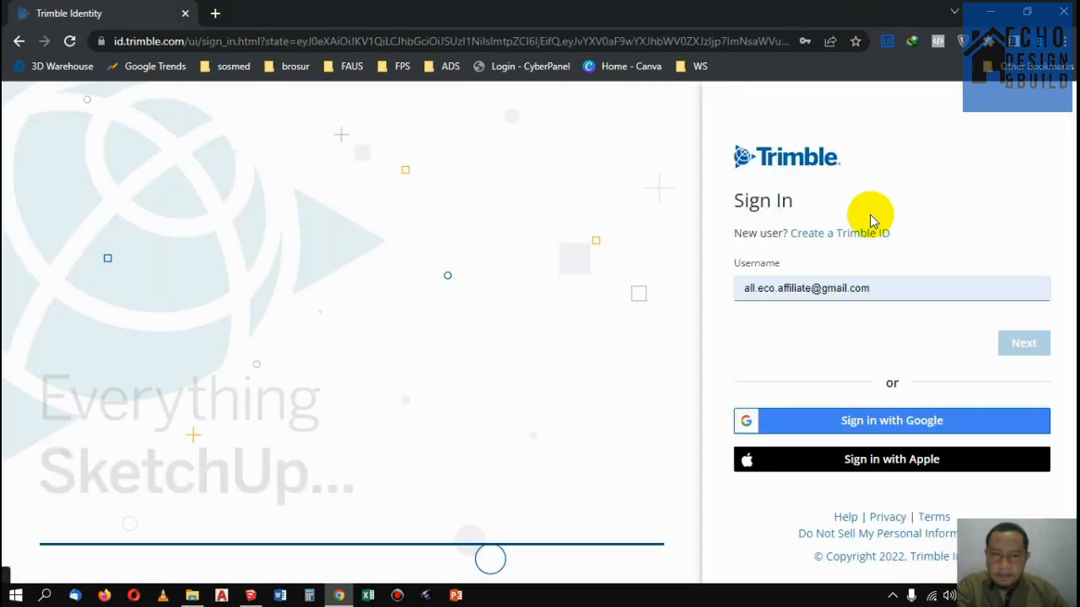
{"action": "left_click", "coordinate": [930, 289]}
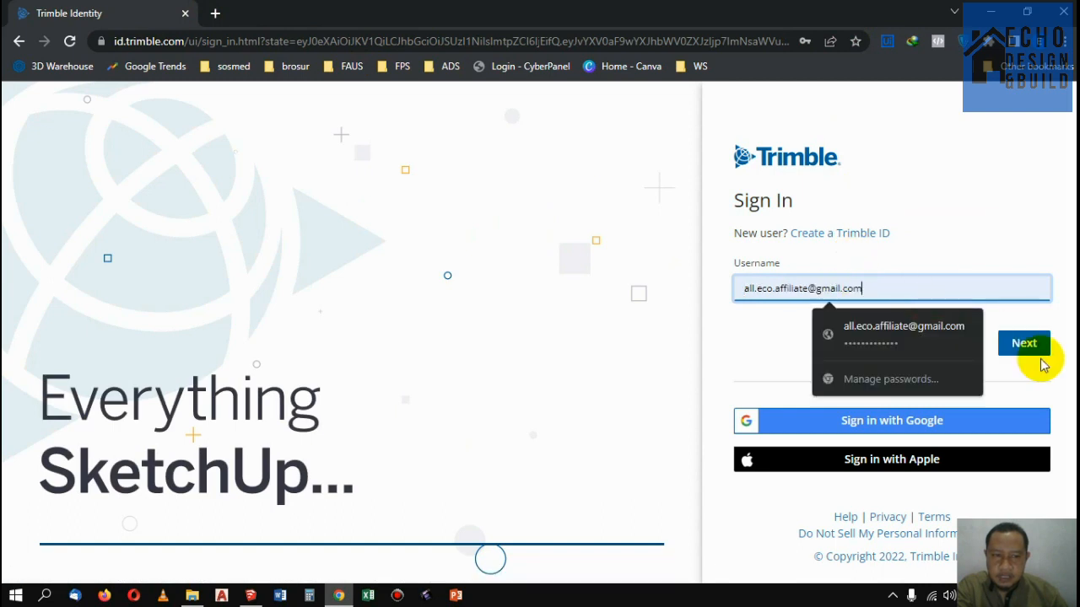
{"action": "left_click", "coordinate": [957, 336]}
{"action": "left_click", "coordinate": [1015, 354]}
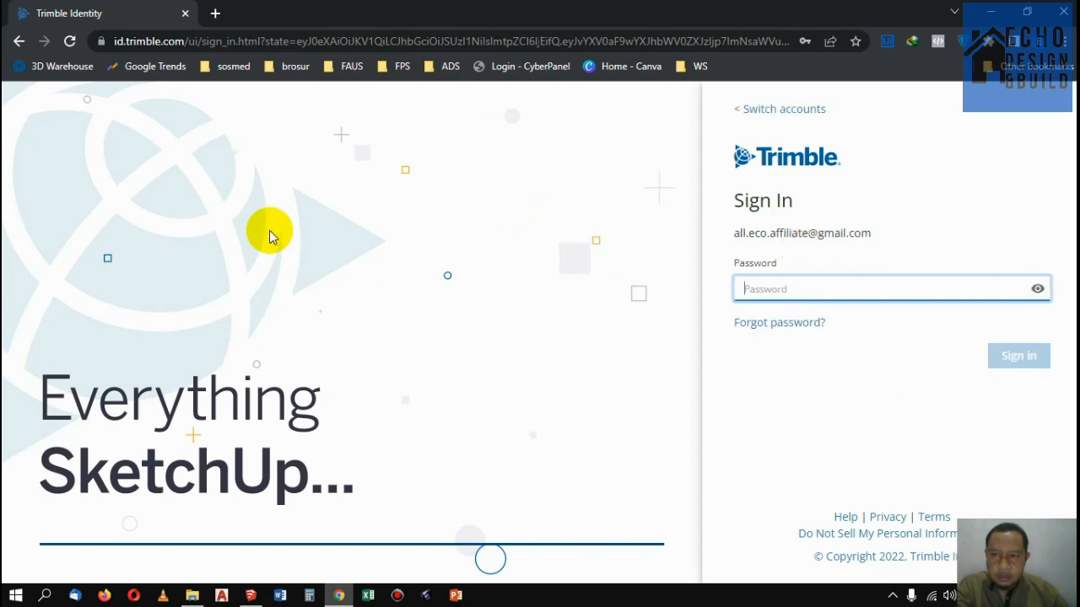
{"action": "left_click", "coordinate": [251, 595]}
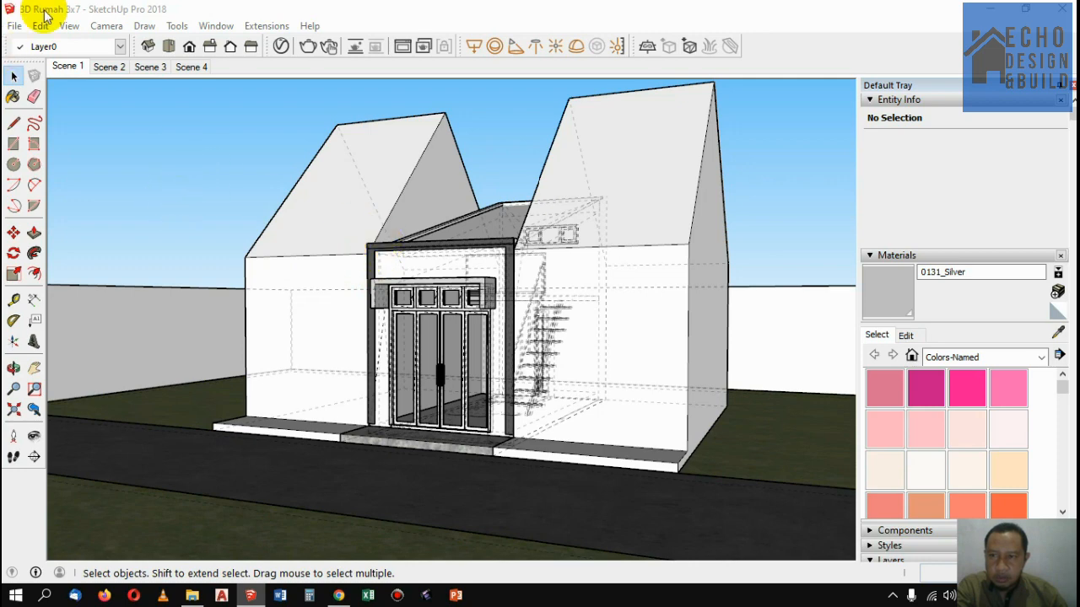
{"action": "left_click", "coordinate": [17, 26]}
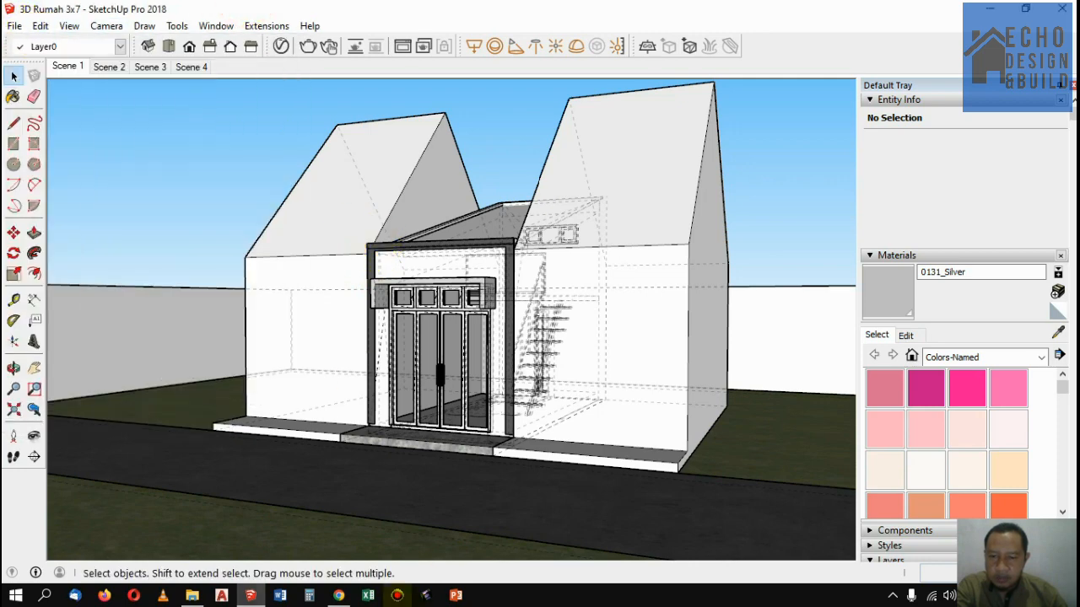
{"action": "left_click", "coordinate": [339, 596]}
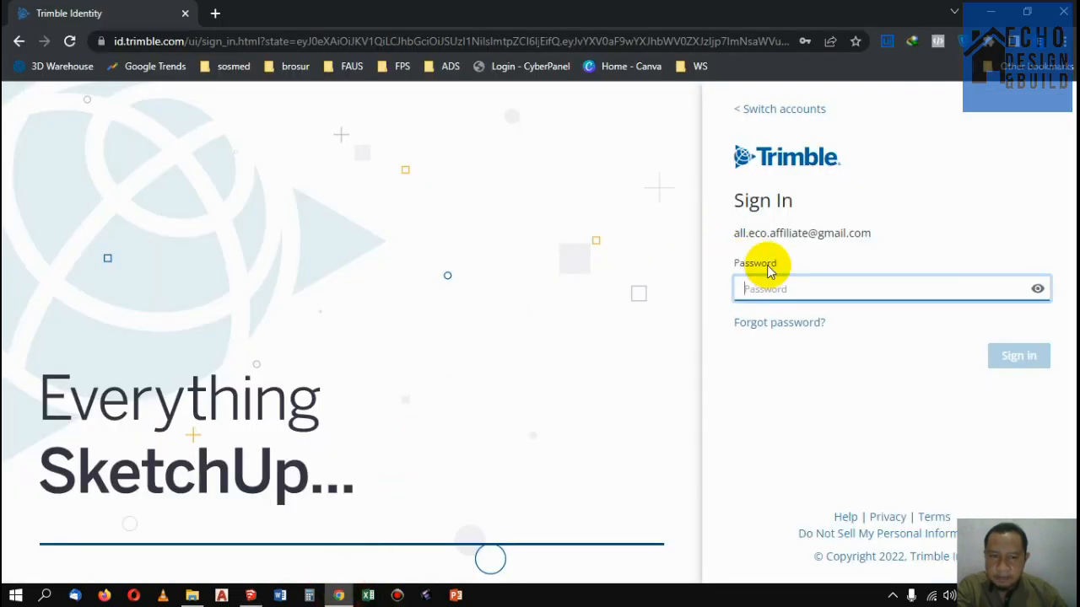
Step: Fill in the saved account password and sign in to the Trimble account
{"action": "left_click", "coordinate": [776, 289]}
{"action": "left_click", "coordinate": [830, 327]}
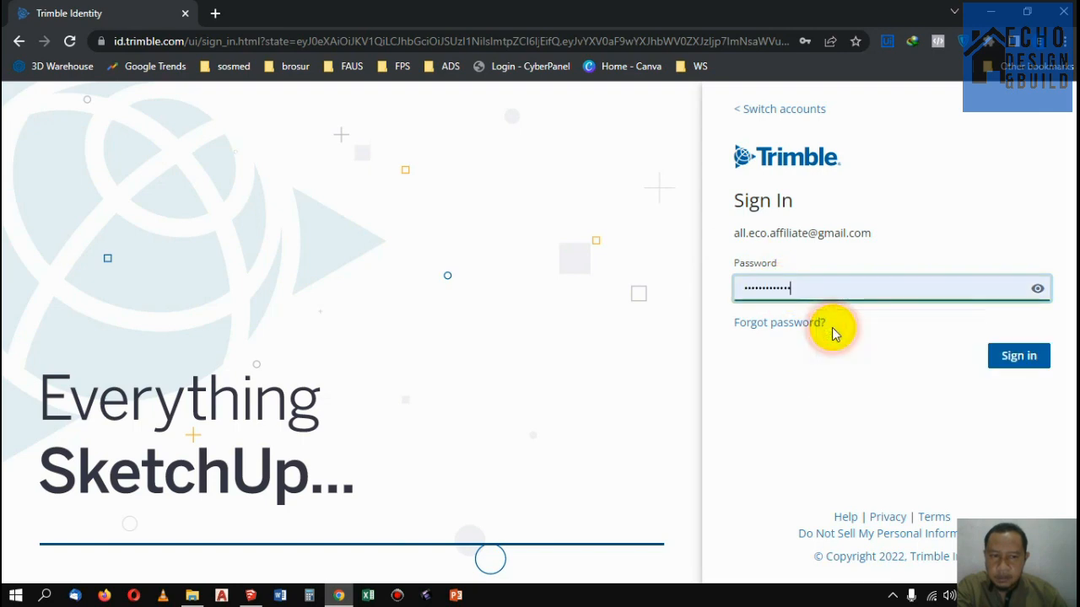
{"action": "left_click", "coordinate": [1004, 357]}
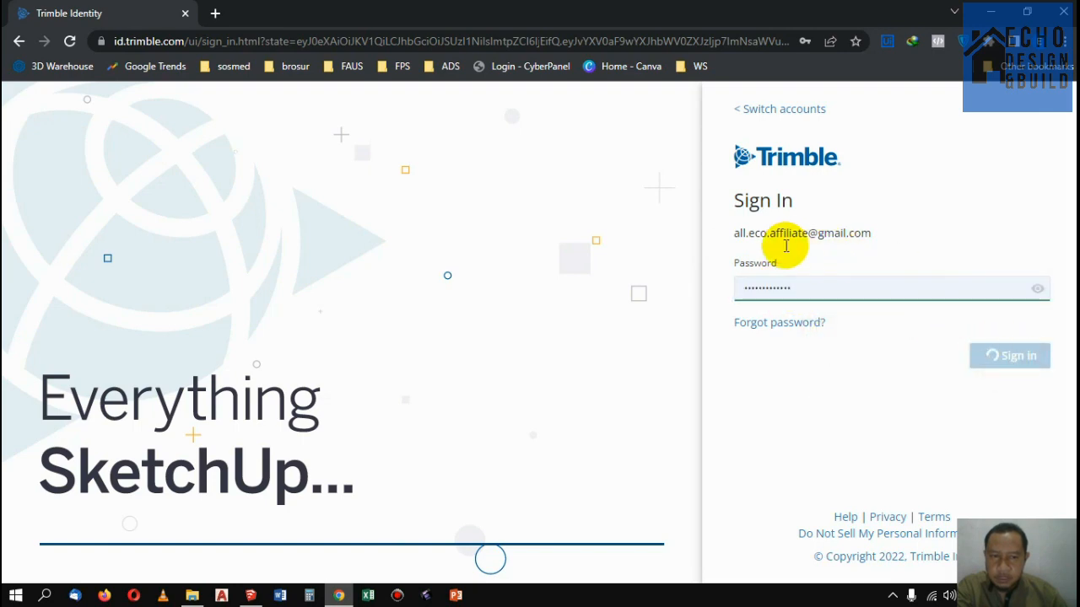
Step: Postpone the multi-factor authentication setup and continue to the 3D Warehouse search results
{"action": "scroll", "coordinate": [793, 270], "scroll_direction": "down", "scroll_amount": 1}
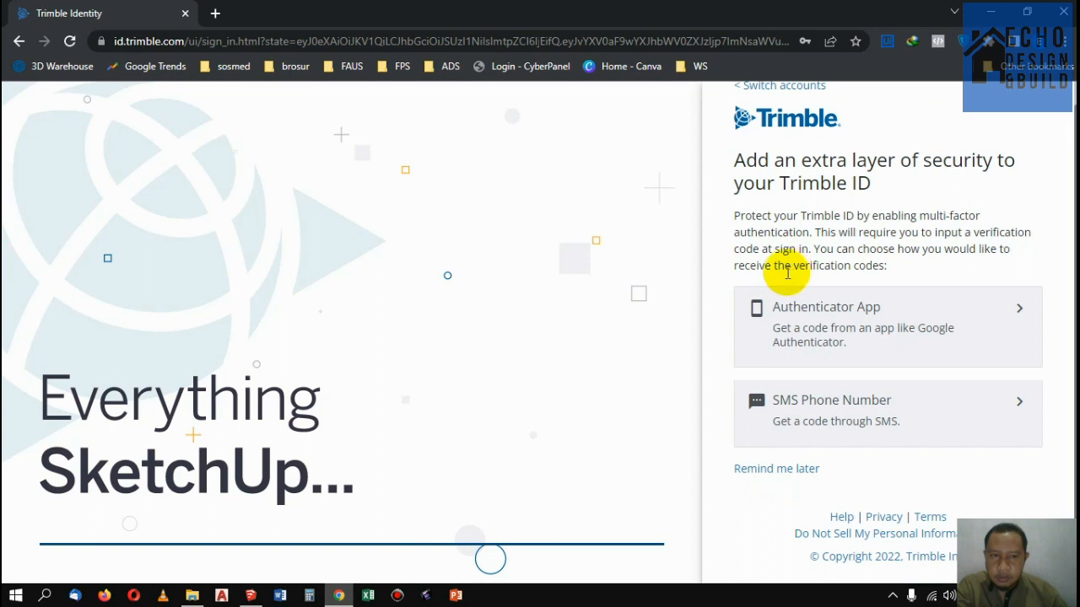
{"action": "scroll", "coordinate": [787, 263], "scroll_direction": "up", "scroll_amount": 1}
{"action": "scroll", "coordinate": [787, 263], "scroll_direction": "down", "scroll_amount": 1}
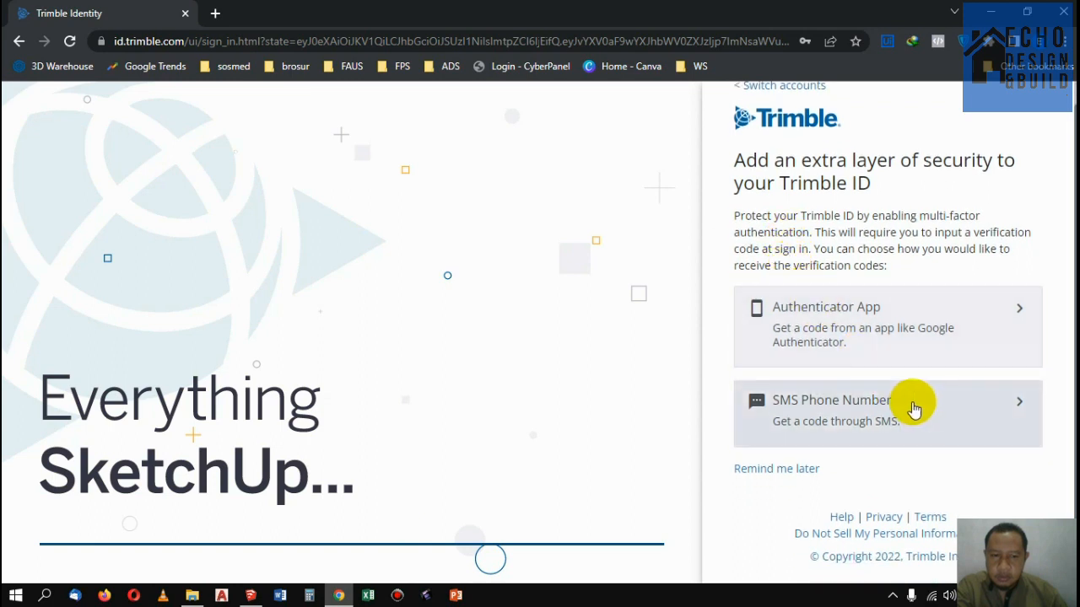
{"action": "left_click", "coordinate": [776, 466]}
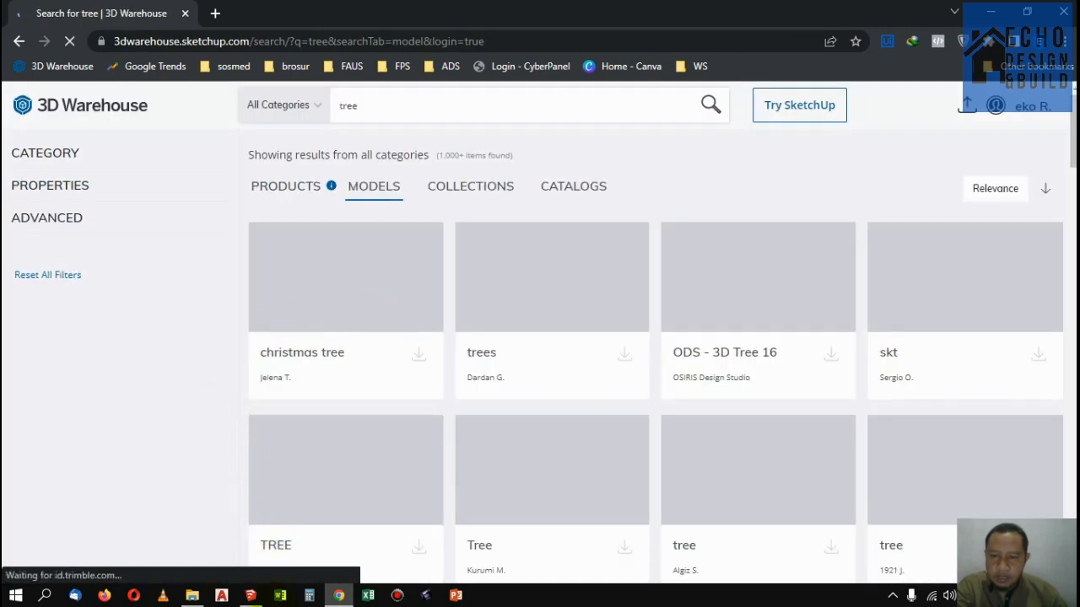
Step: Switch to SketchUp and view the Downloads folder in the Import dialog with the file type SketchUp Files (*.skp), without importing anything
{"action": "left_click", "coordinate": [251, 595]}
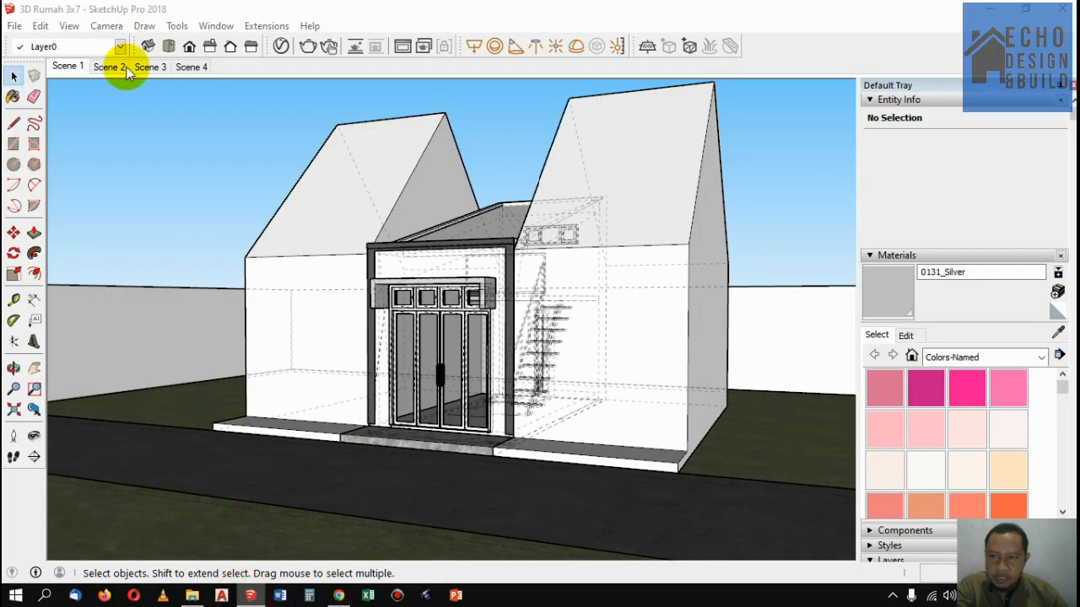
{"action": "left_click", "coordinate": [16, 27]}
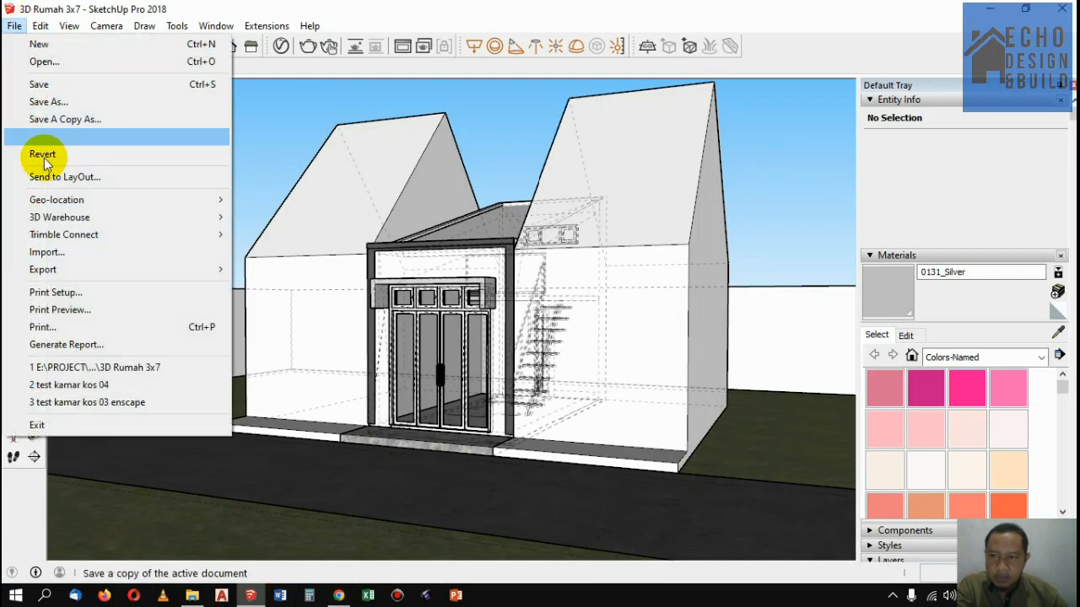
{"action": "left_click", "coordinate": [59, 254]}
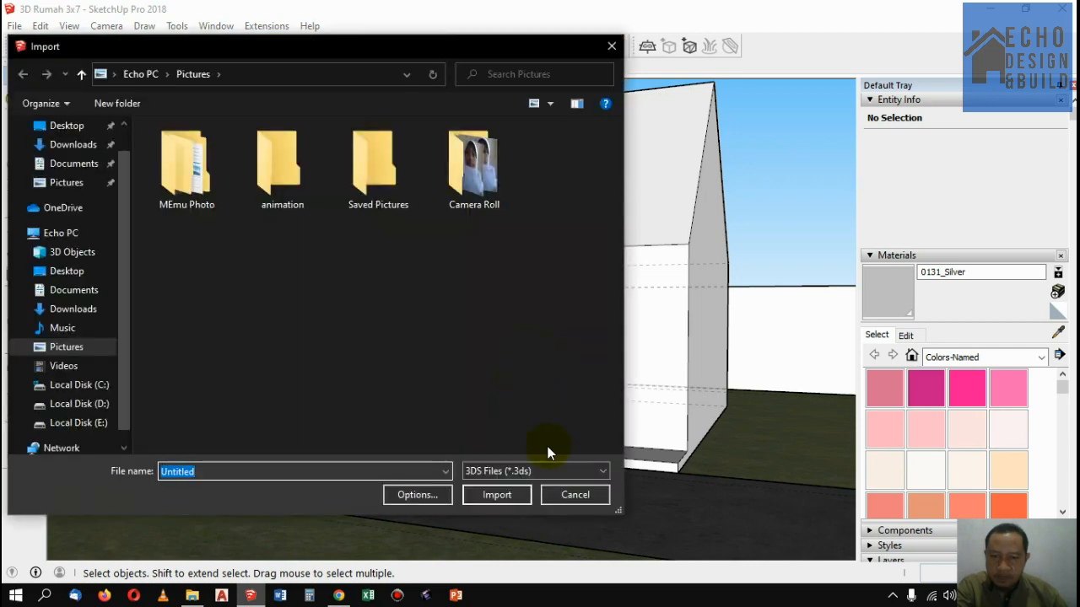
{"action": "left_click", "coordinate": [556, 469]}
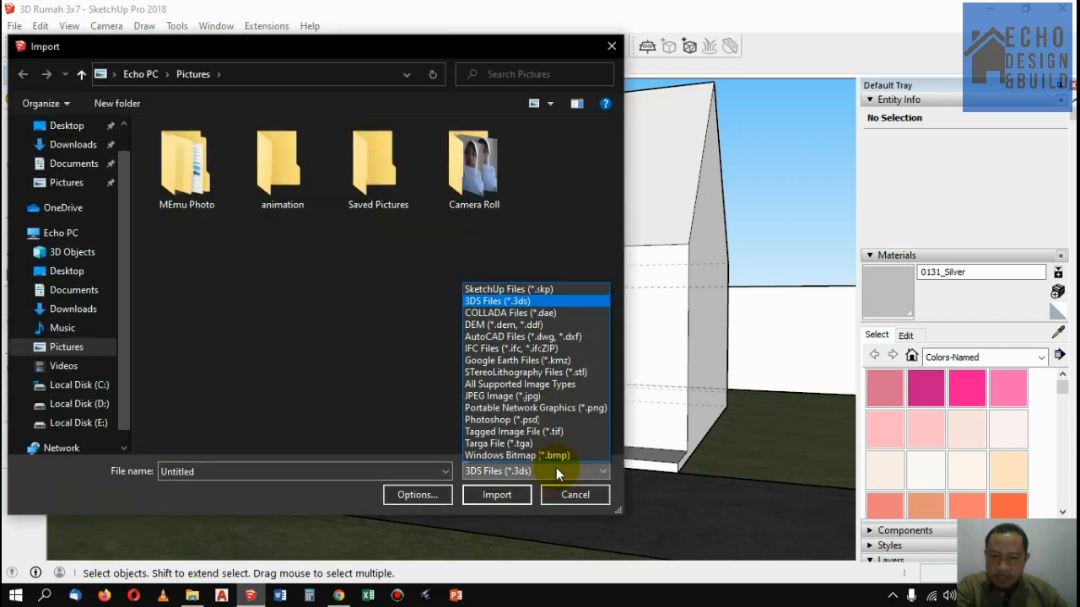
{"action": "left_click", "coordinate": [532, 290]}
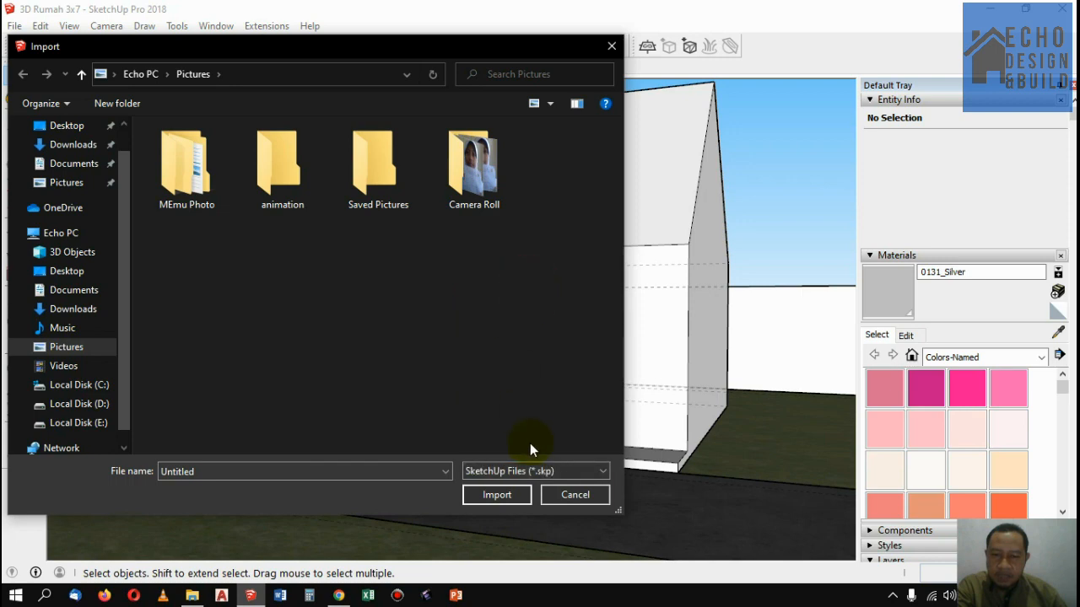
{"action": "left_click", "coordinate": [72, 144]}
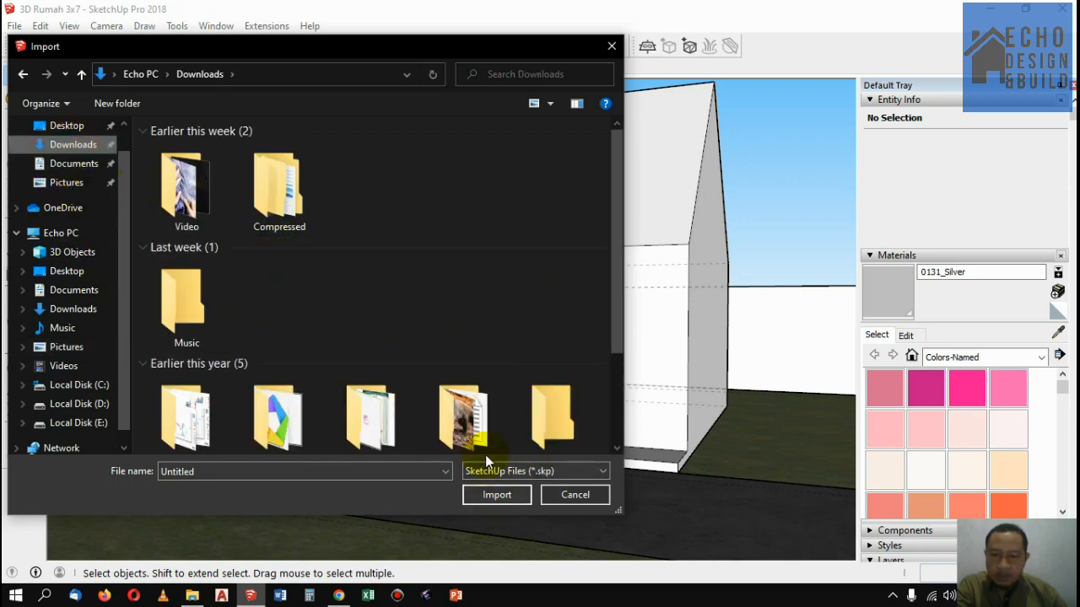
{"action": "left_click", "coordinate": [572, 495]}
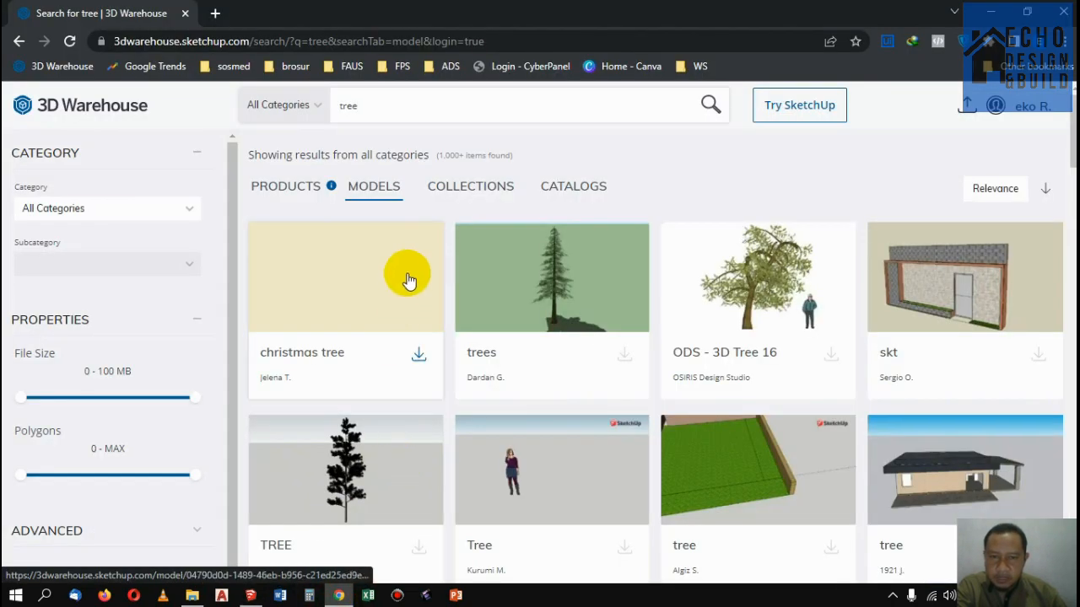
Step: Download the broad-crowned green tree model from the 3D Warehouse results as a Collada file, saving RG+-+Live+Oak+1.zip to Downloads\Compressed
{"action": "scroll", "coordinate": [410, 279], "scroll_direction": "down", "scroll_amount": 3}
{"action": "scroll", "coordinate": [425, 296], "scroll_direction": "up", "scroll_amount": 2}
{"action": "scroll", "coordinate": [543, 278], "scroll_direction": "up", "scroll_amount": 1}
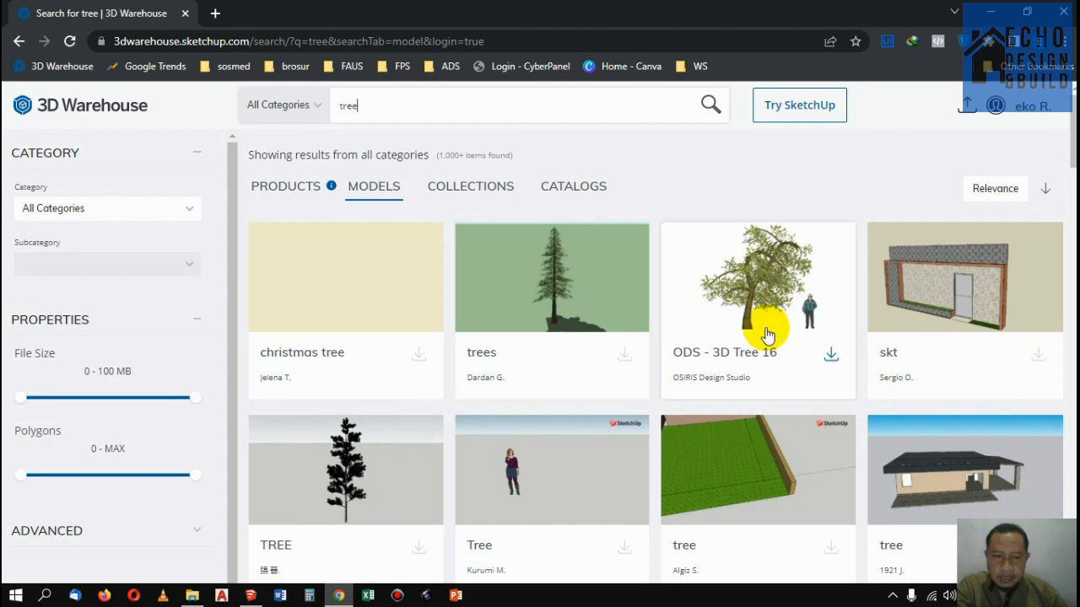
{"action": "scroll", "coordinate": [574, 332], "scroll_direction": "down", "scroll_amount": 5}
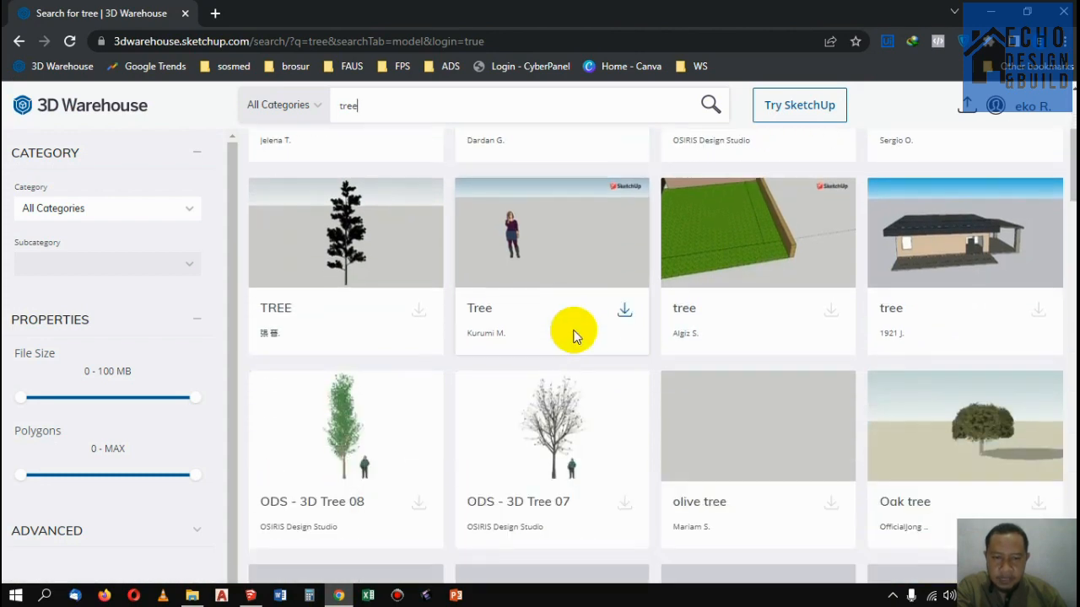
{"action": "scroll", "coordinate": [362, 340], "scroll_direction": "down", "scroll_amount": 3}
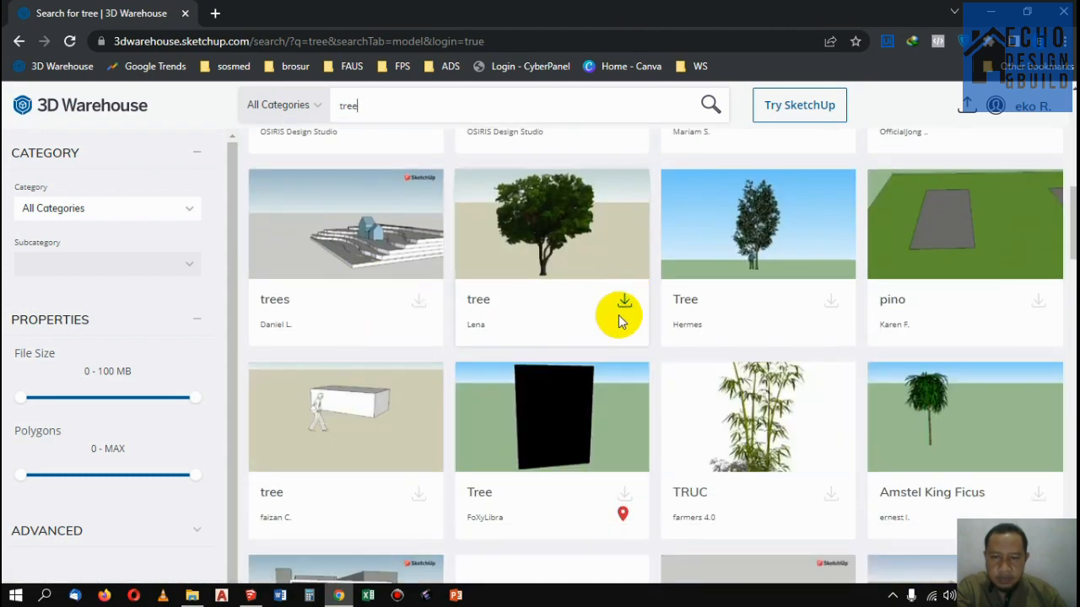
{"action": "left_click", "coordinate": [625, 304]}
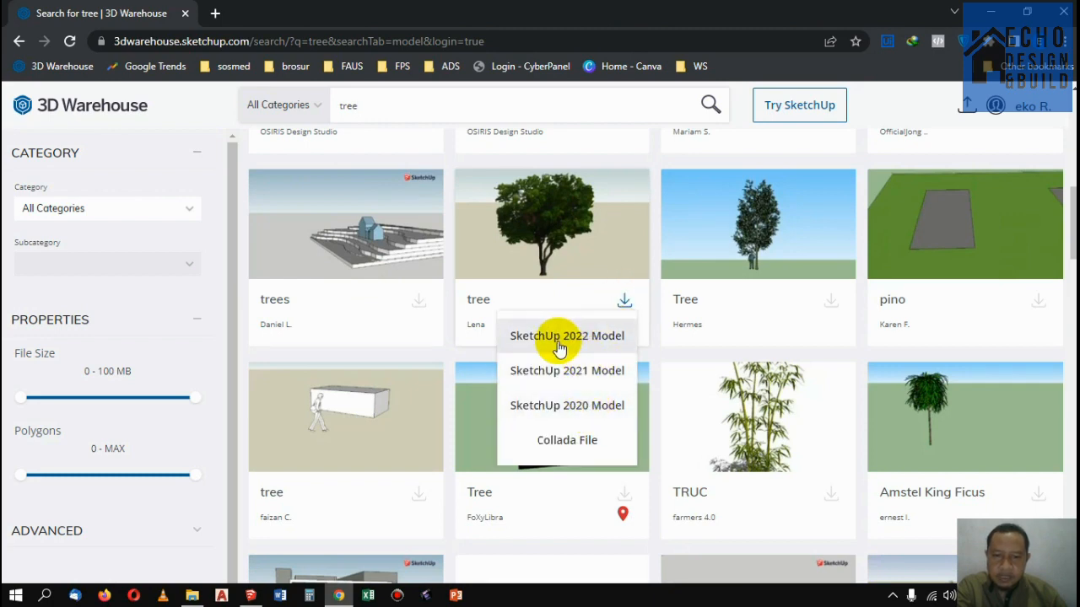
{"action": "left_click", "coordinate": [576, 441]}
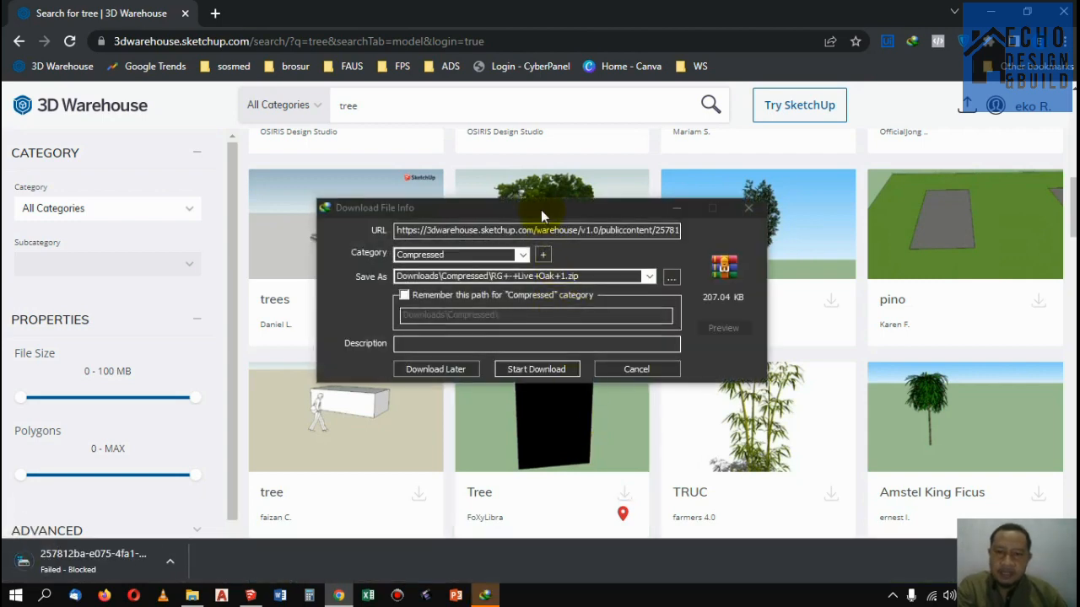
{"action": "left_click", "coordinate": [538, 370]}
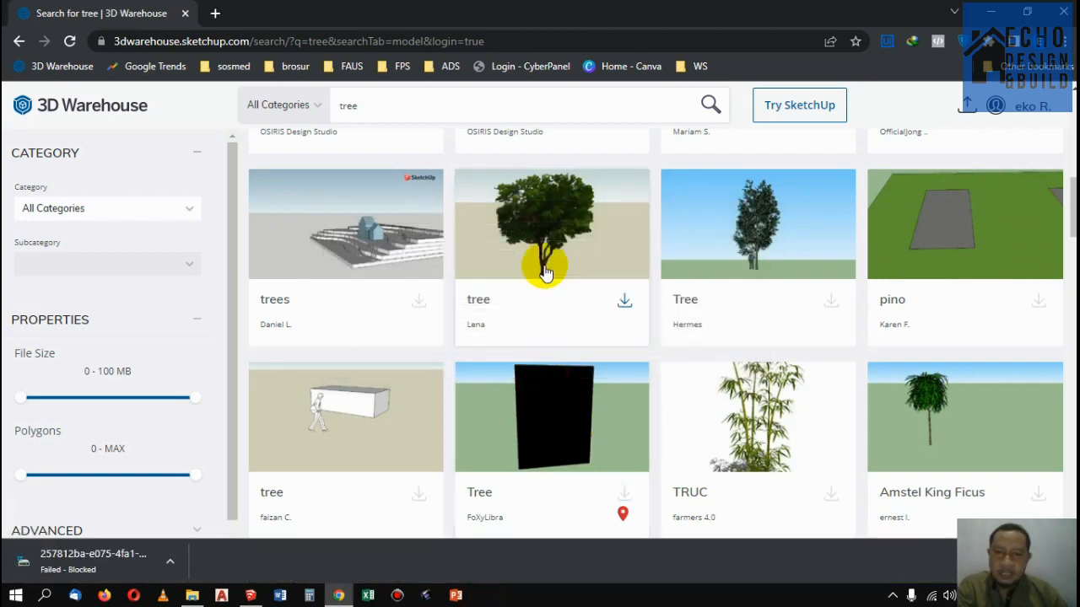
Step: Switch to File Explorer, extract RG+-+Live+Oak+1 in Downloads\Compressed into its own folder, and select the extracted model.dae
{"action": "left_click", "coordinate": [191, 595]}
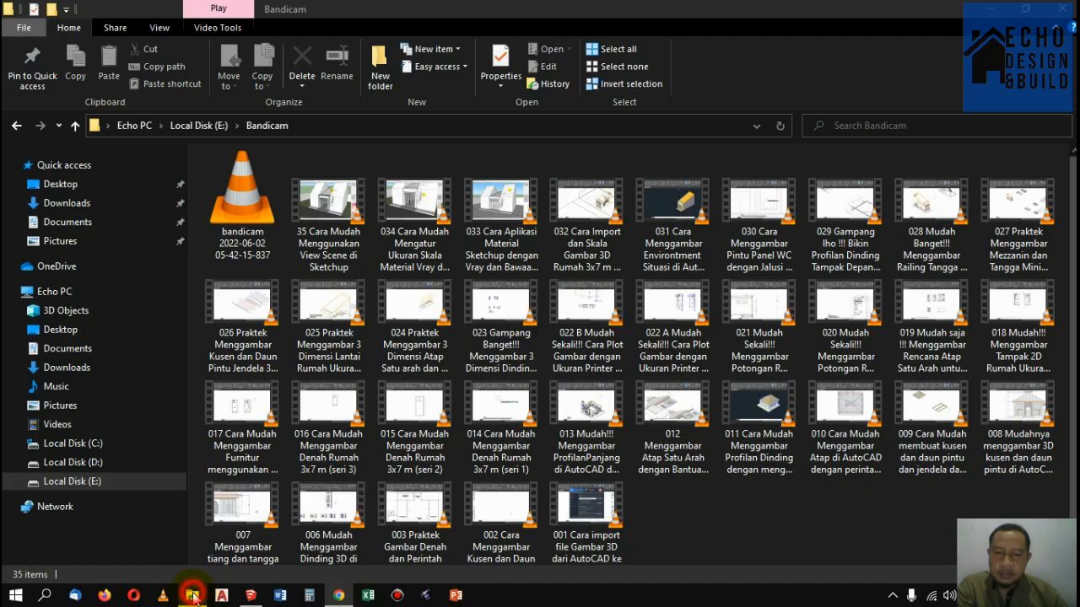
{"action": "left_click", "coordinate": [56, 205]}
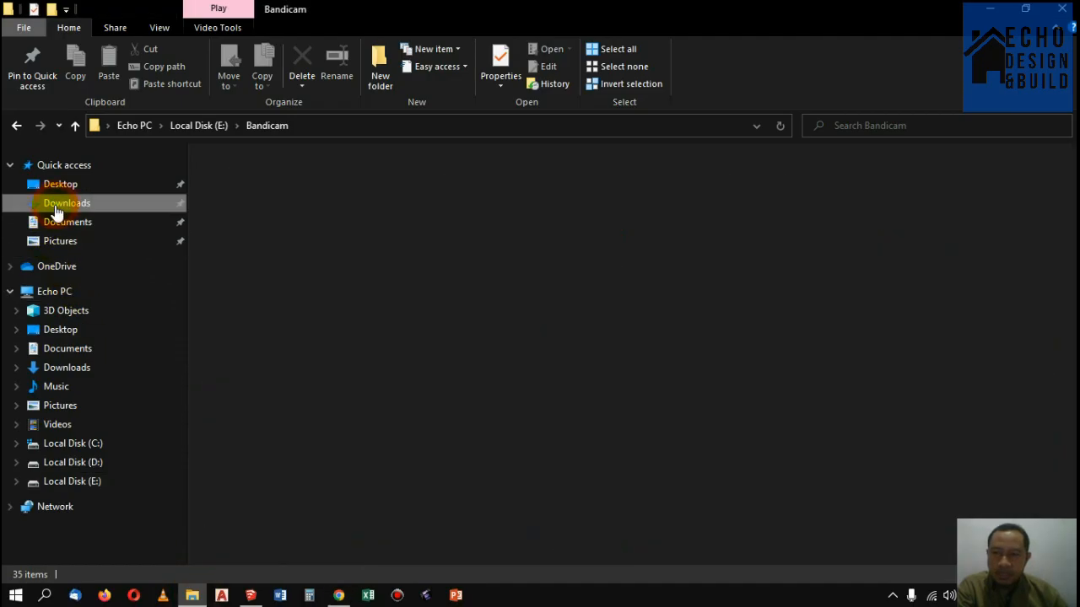
{"action": "double_click", "coordinate": [258, 222]}
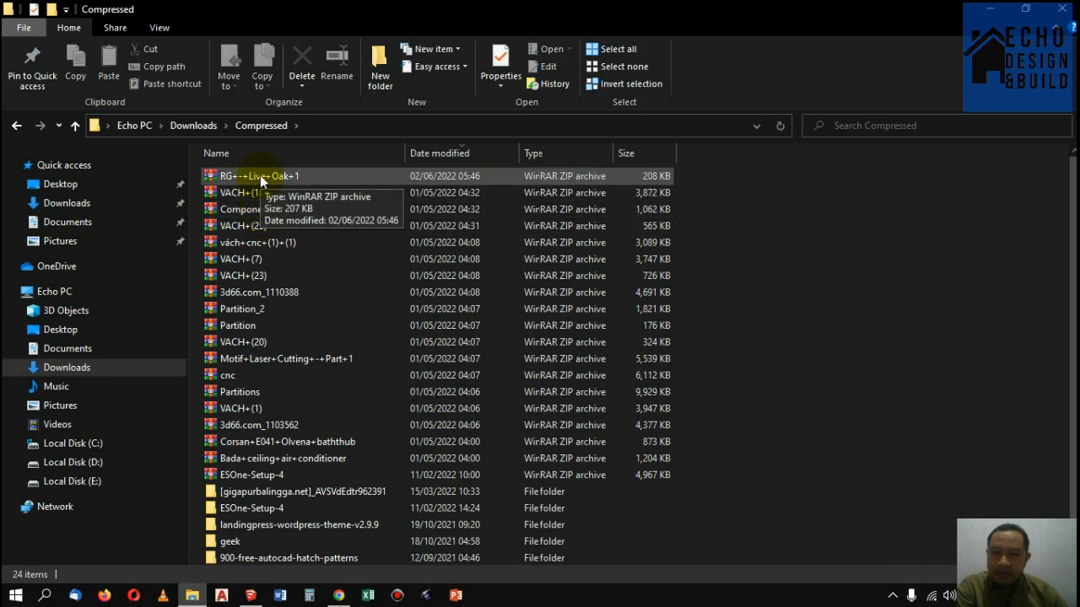
{"action": "left_click", "coordinate": [261, 179]}
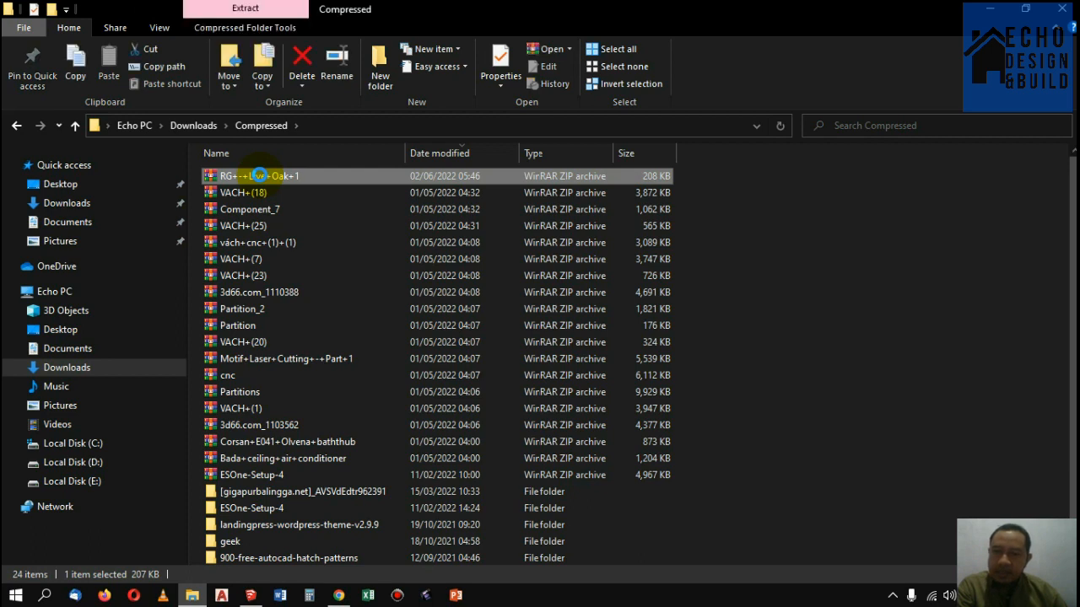
{"action": "right_click", "coordinate": [259, 175]}
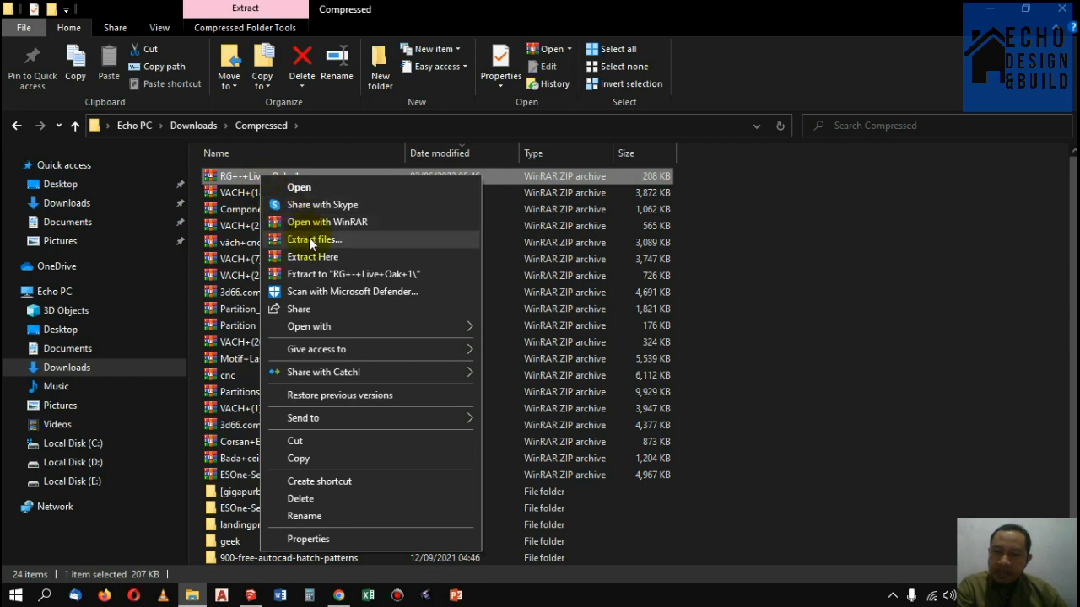
{"action": "left_click", "coordinate": [331, 279]}
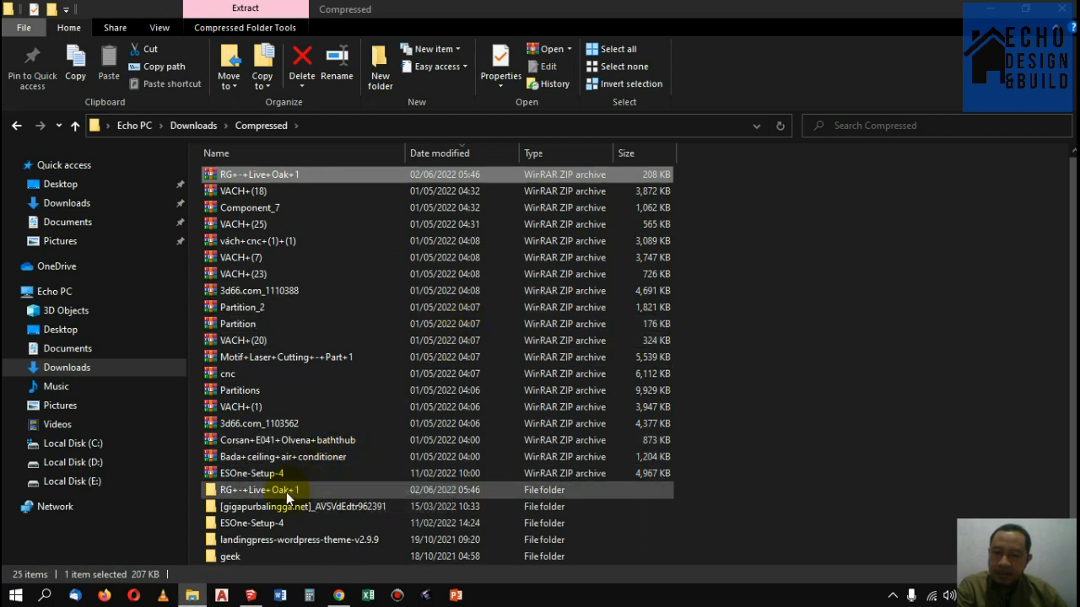
{"action": "double_click", "coordinate": [287, 496]}
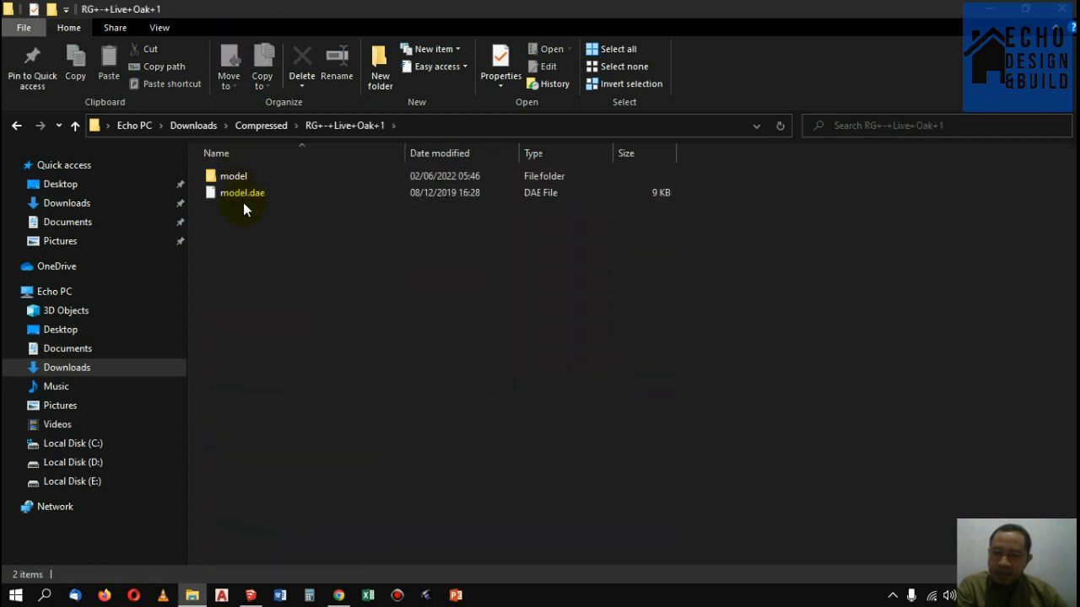
{"action": "left_click", "coordinate": [257, 199]}
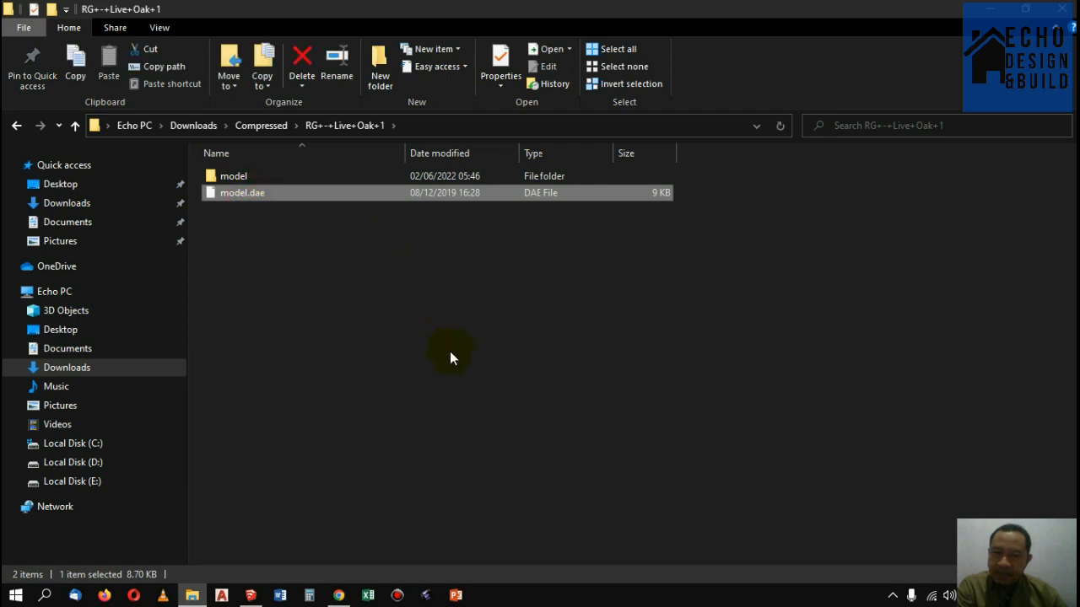
Step: Switch to SketchUp and import model.dae from Downloads\Compressed\RG+-+Live+Oak+1 with the file type COLLADA Files (*.dae)
{"action": "left_click", "coordinate": [338, 595]}
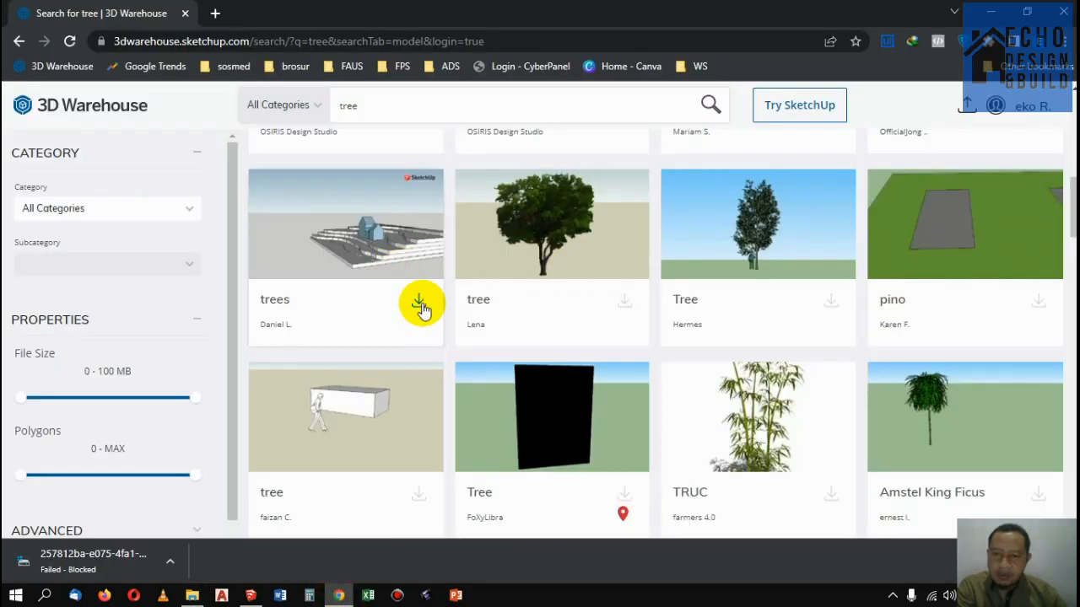
{"action": "left_click", "coordinate": [250, 596]}
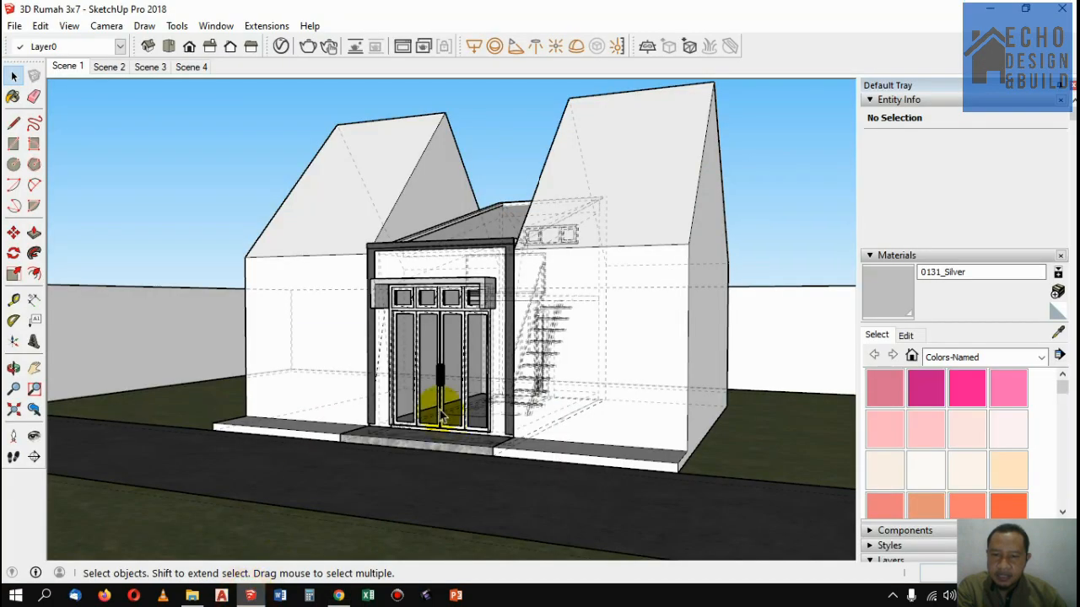
{"action": "left_click", "coordinate": [14, 26]}
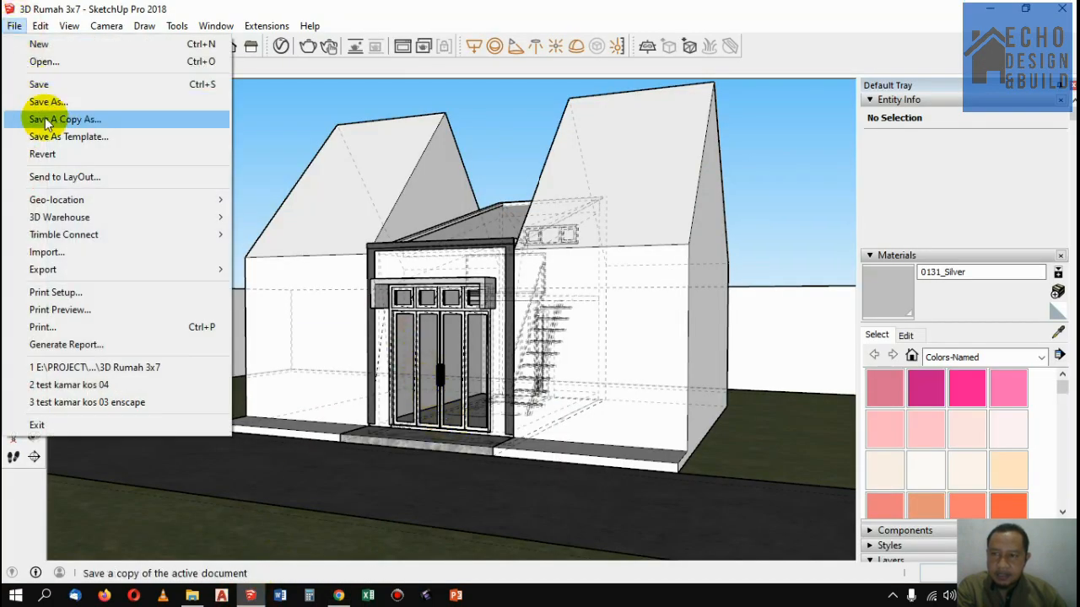
{"action": "left_click", "coordinate": [54, 253]}
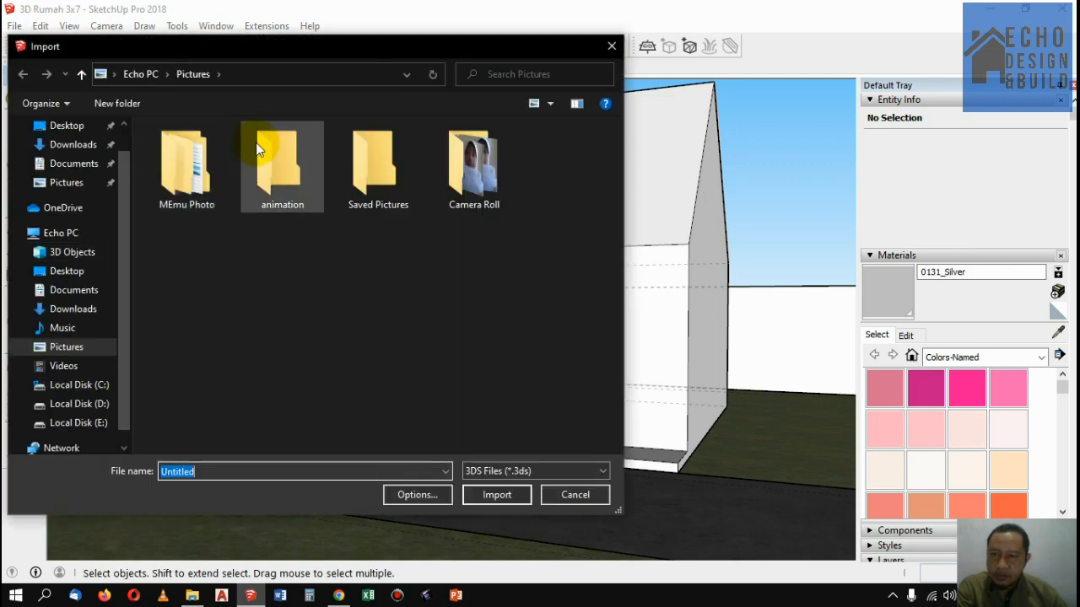
{"action": "left_click", "coordinate": [73, 144]}
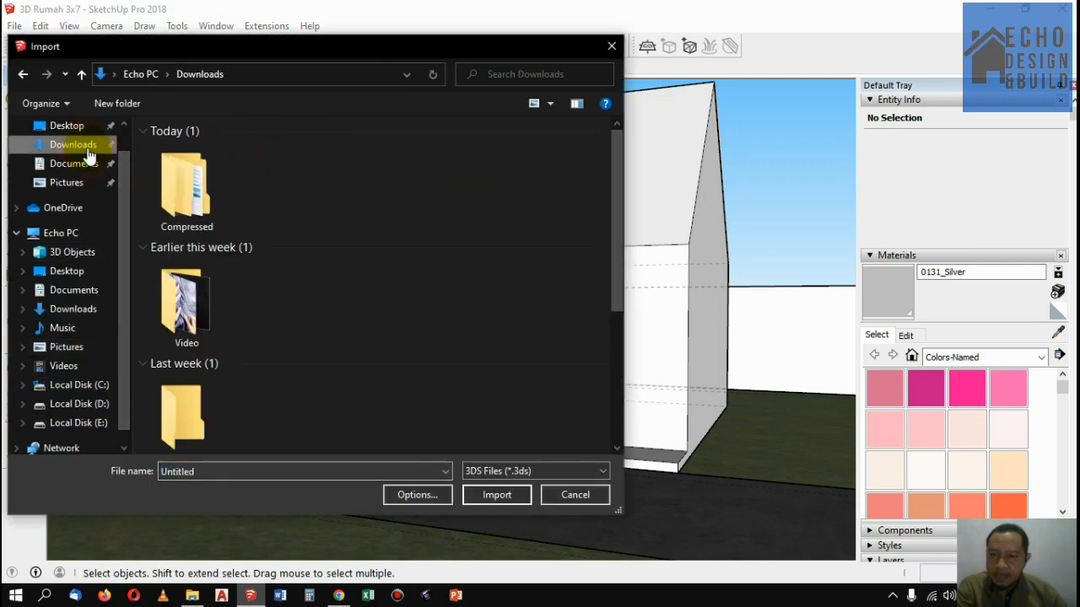
{"action": "double_click", "coordinate": [204, 211]}
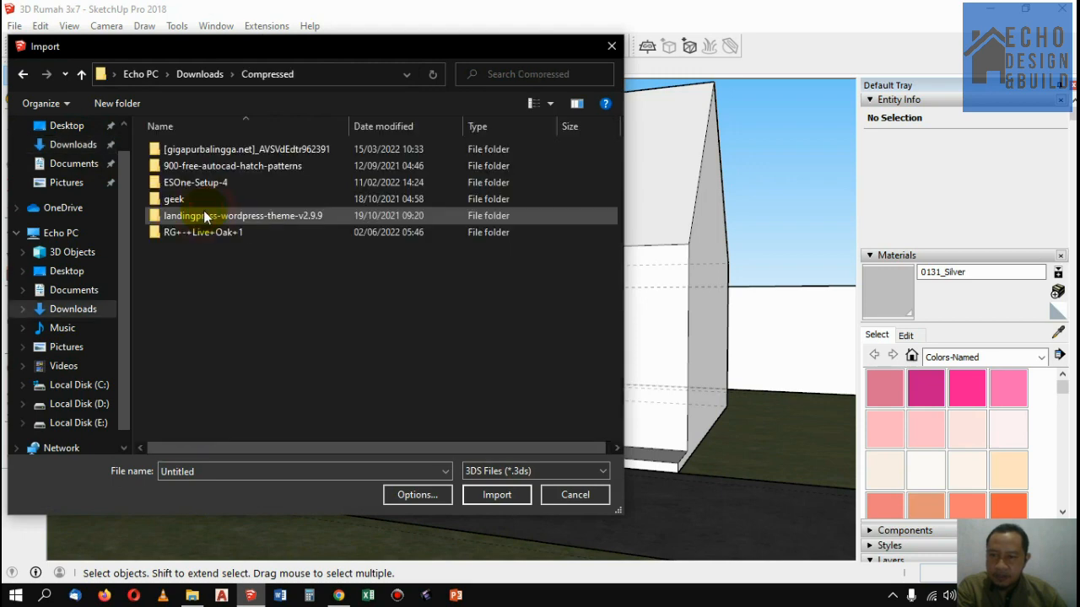
{"action": "double_click", "coordinate": [202, 235]}
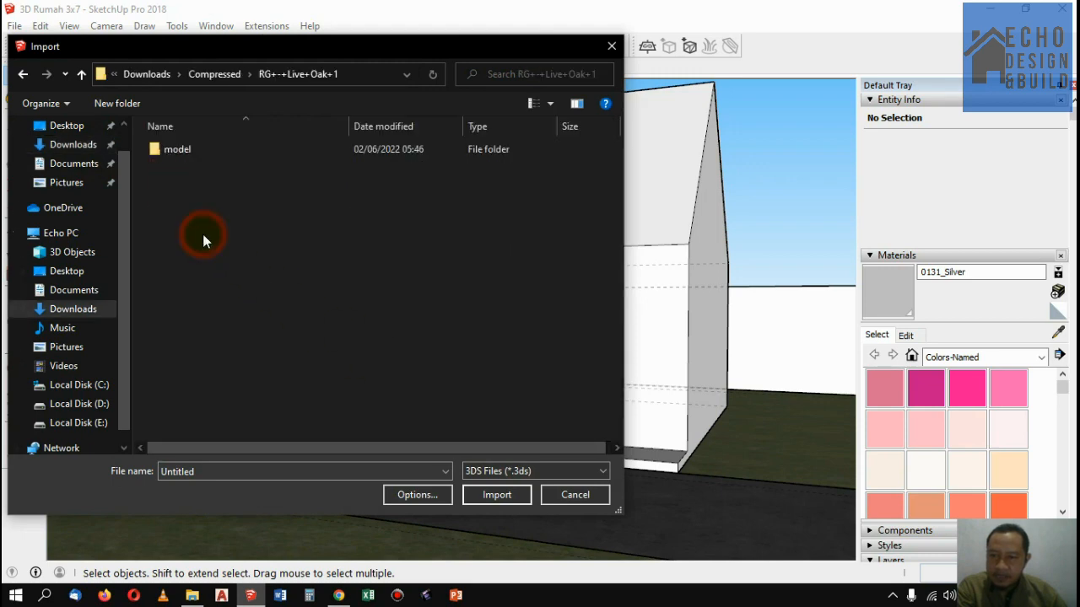
{"action": "left_click", "coordinate": [561, 470]}
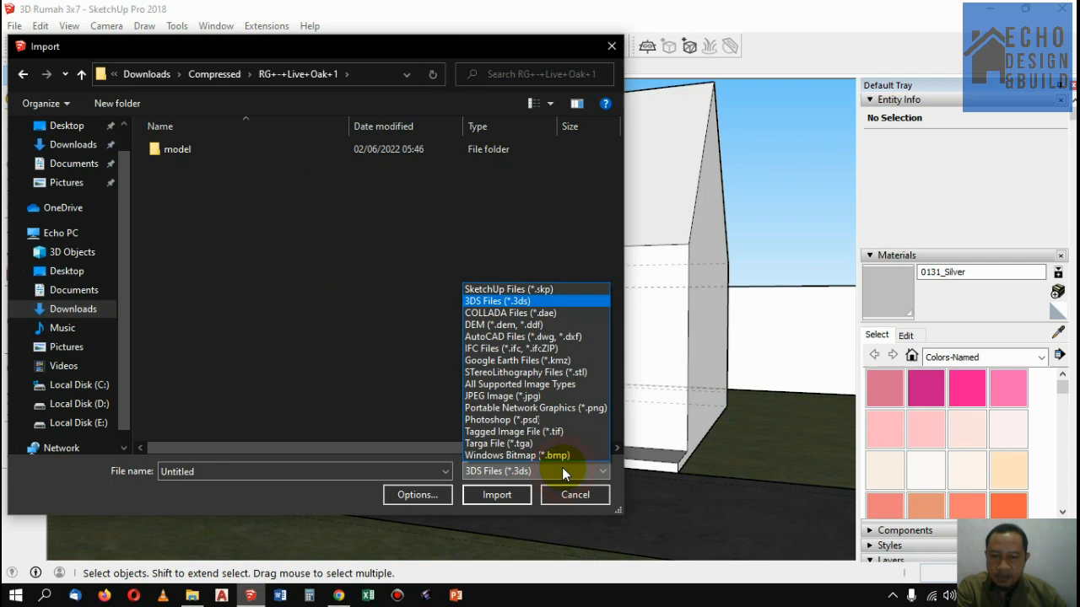
{"action": "left_click", "coordinate": [531, 314]}
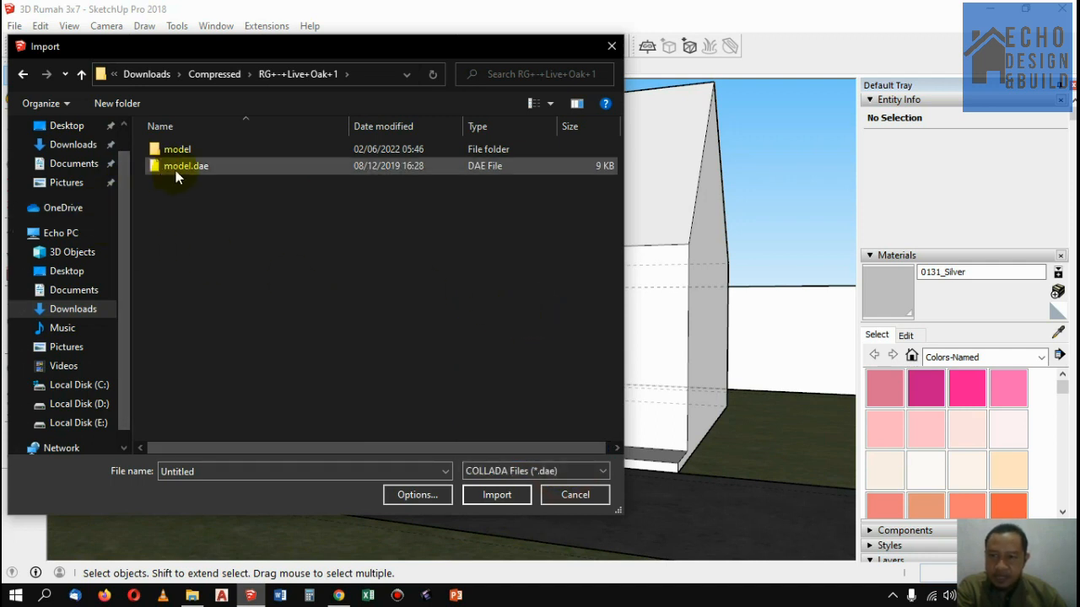
{"action": "double_click", "coordinate": [176, 171]}
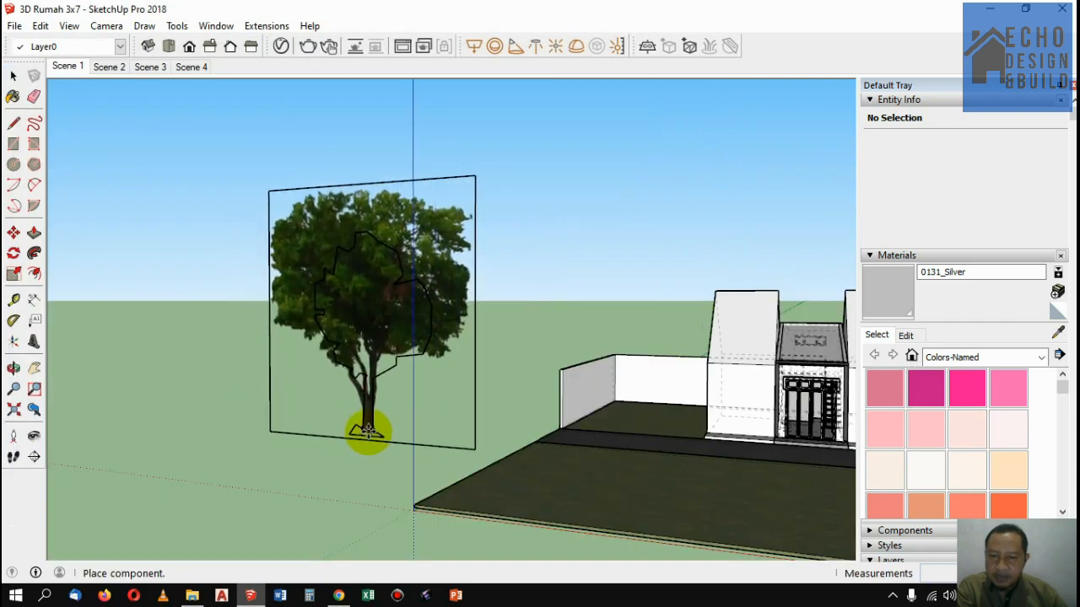
Step: Place the imported tree on the grass between the boundary wall and the left house block, just behind the road
{"action": "scroll", "coordinate": [397, 430], "scroll_direction": "down", "scroll_amount": 1}
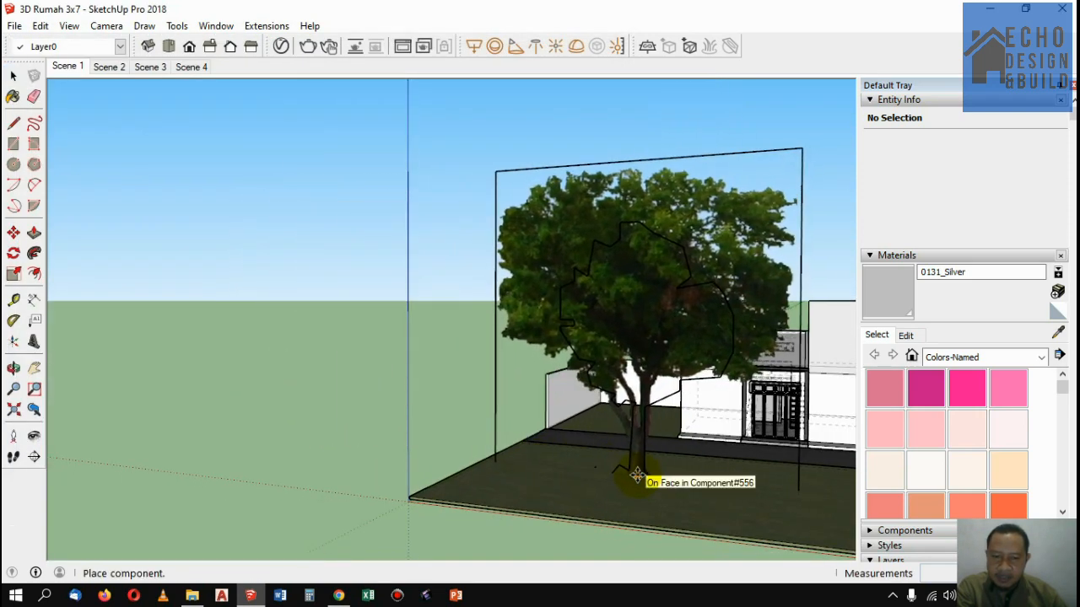
{"action": "scroll", "coordinate": [639, 474], "scroll_direction": "down", "scroll_amount": 2}
{"action": "scroll", "coordinate": [613, 437], "scroll_direction": "up", "scroll_amount": 4}
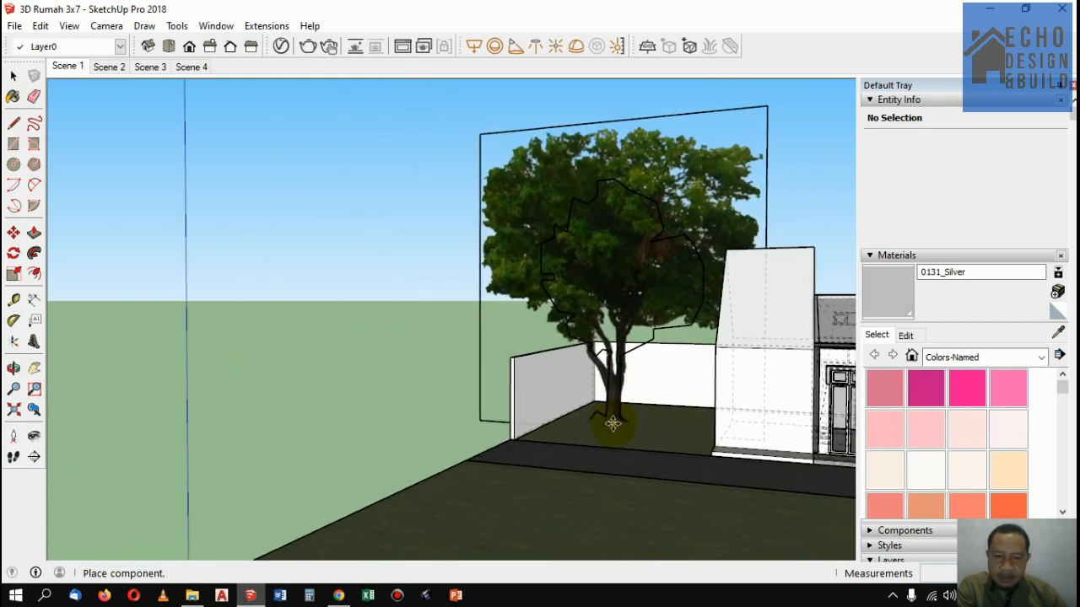
{"action": "left_click", "coordinate": [601, 432]}
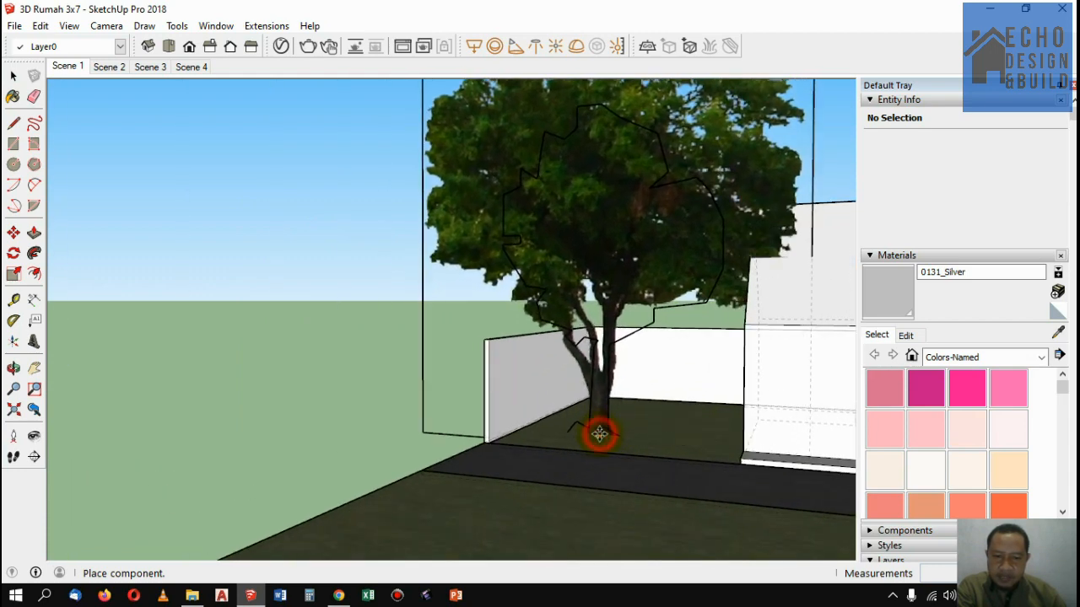
{"action": "scroll", "coordinate": [432, 422], "scroll_direction": "down", "scroll_amount": 3}
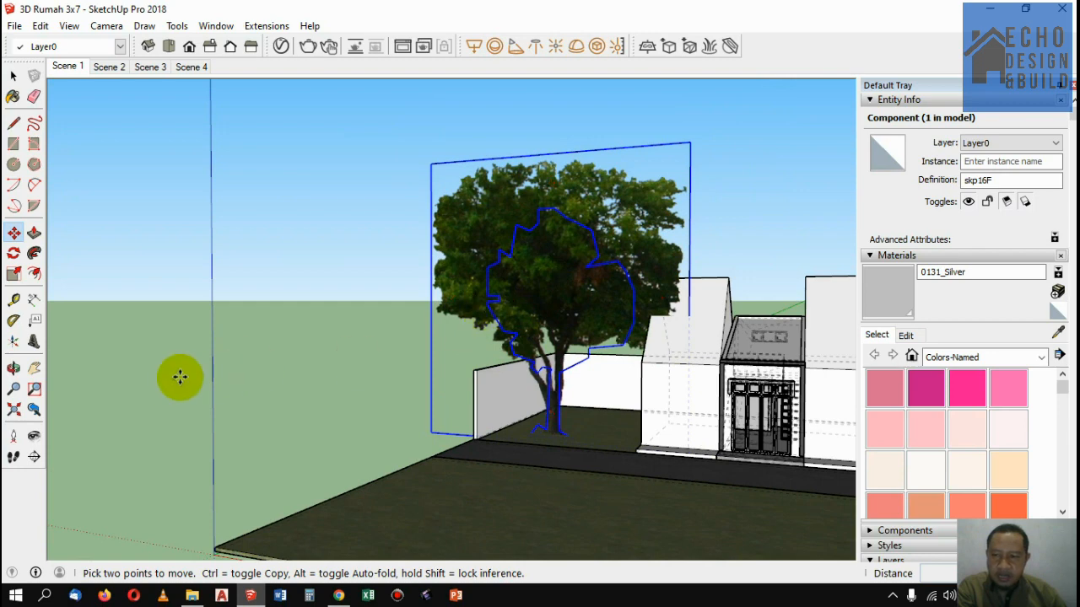
Step: Scale the placed tree down uniformly from its upper corner to a factor of about 0.76
{"action": "left_click", "coordinate": [14, 273]}
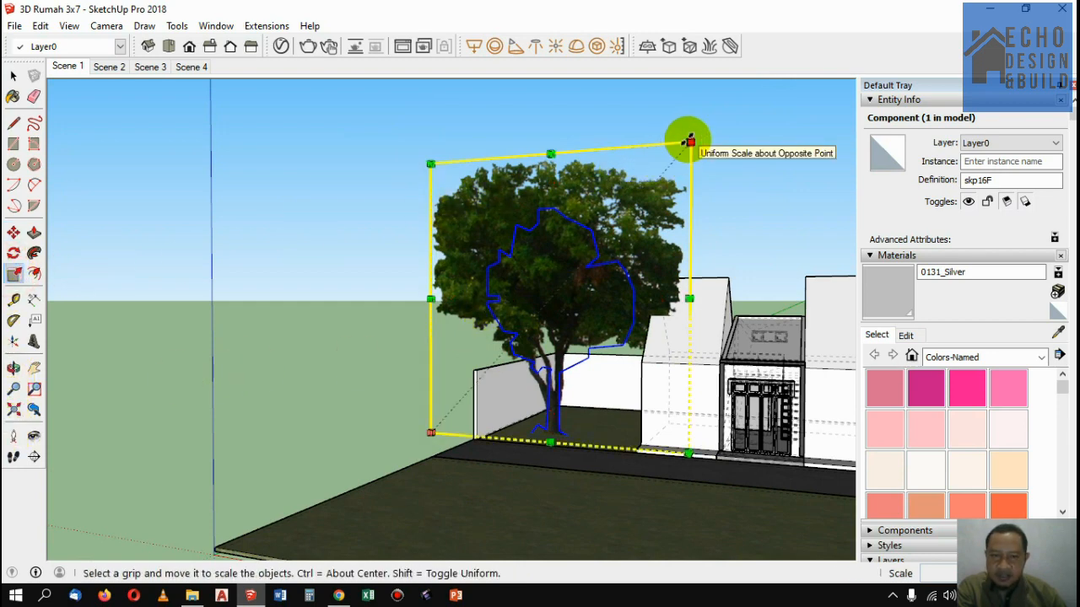
{"action": "left_click_drag", "start_coordinate": [689, 141], "coordinate": [585, 193]}
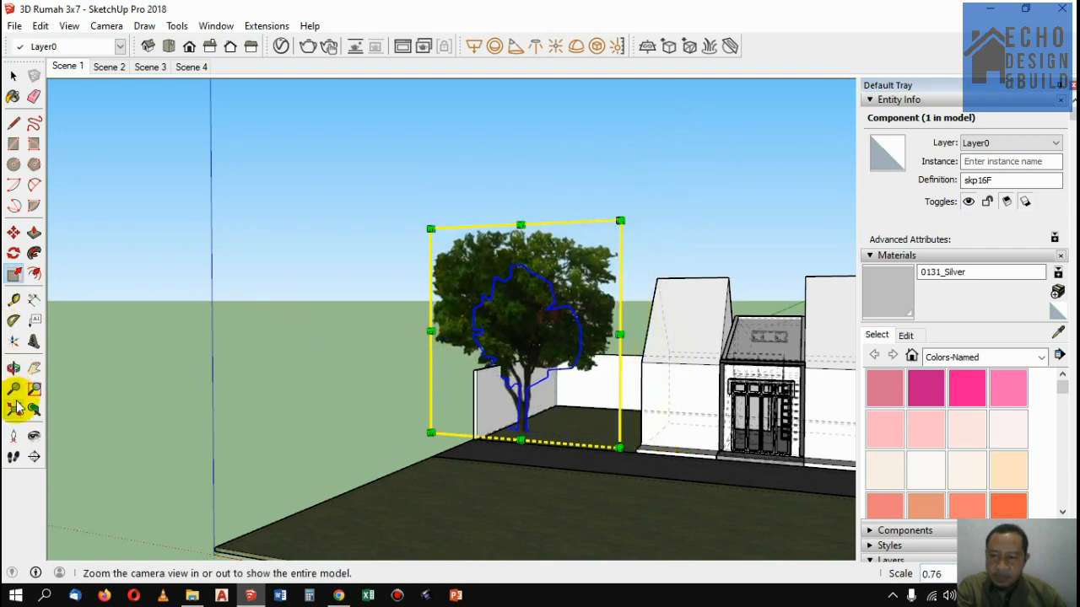
{"action": "left_click", "coordinate": [14, 232]}
{"action": "scroll", "coordinate": [530, 447], "scroll_direction": "up", "scroll_amount": 5}
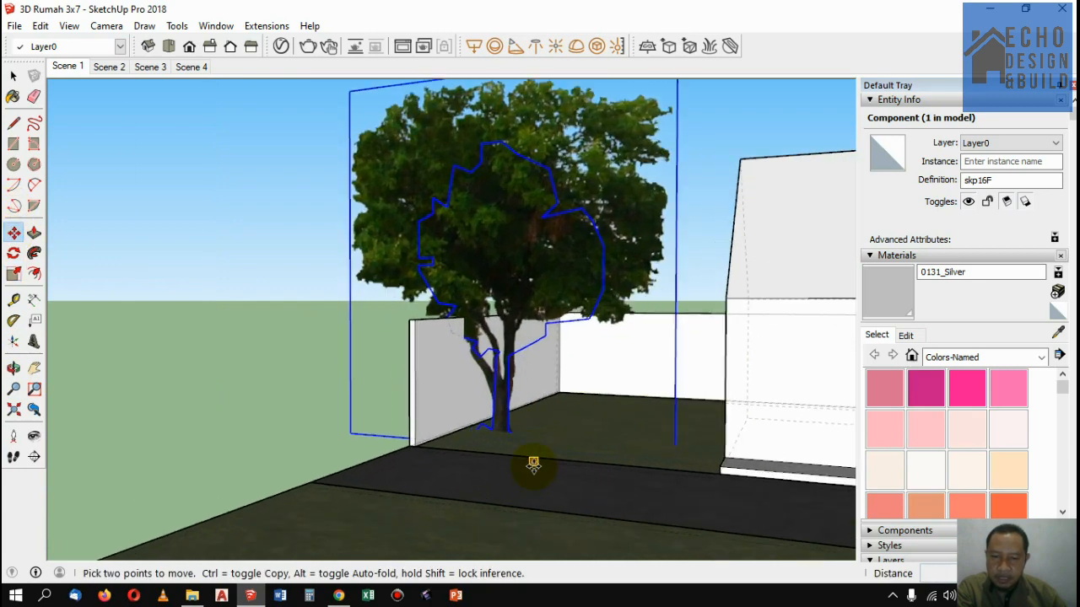
{"action": "middle_click_drag", "start_coordinate": [526, 439], "coordinate": [547, 414]}
{"action": "scroll", "coordinate": [547, 414], "scroll_direction": "down", "scroll_amount": 3}
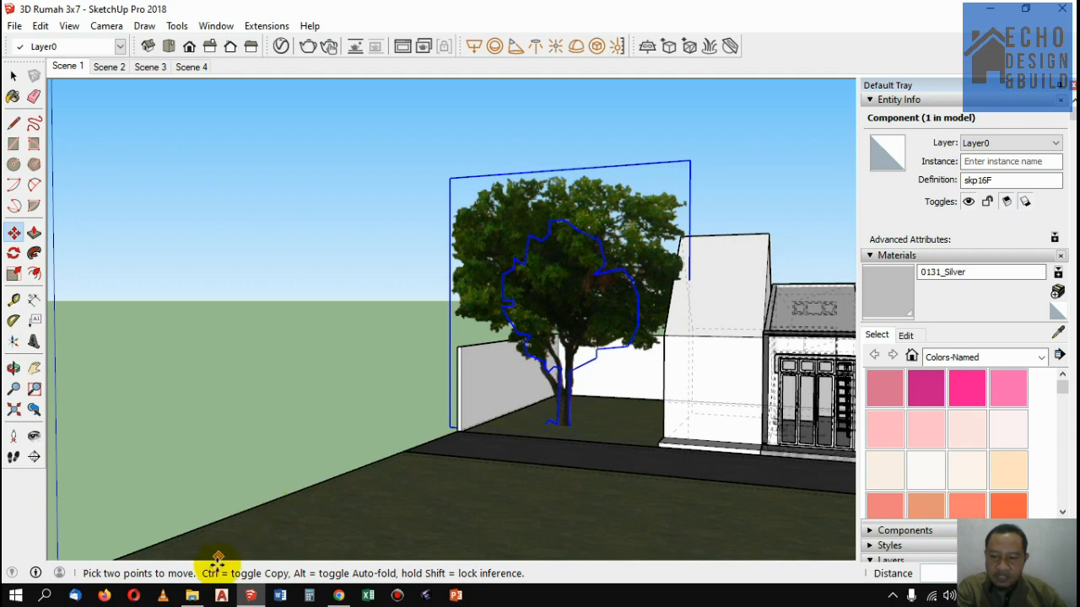
Step: Switch to File Explorer and view the contents of Local Disk (E:)
{"action": "left_click", "coordinate": [193, 595]}
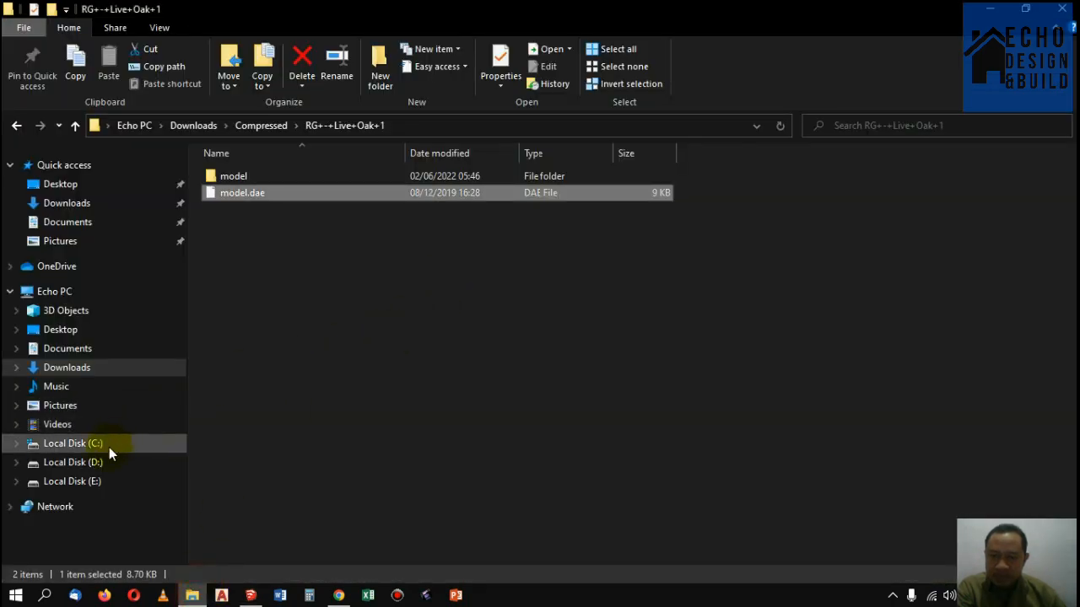
{"action": "left_click", "coordinate": [85, 481]}
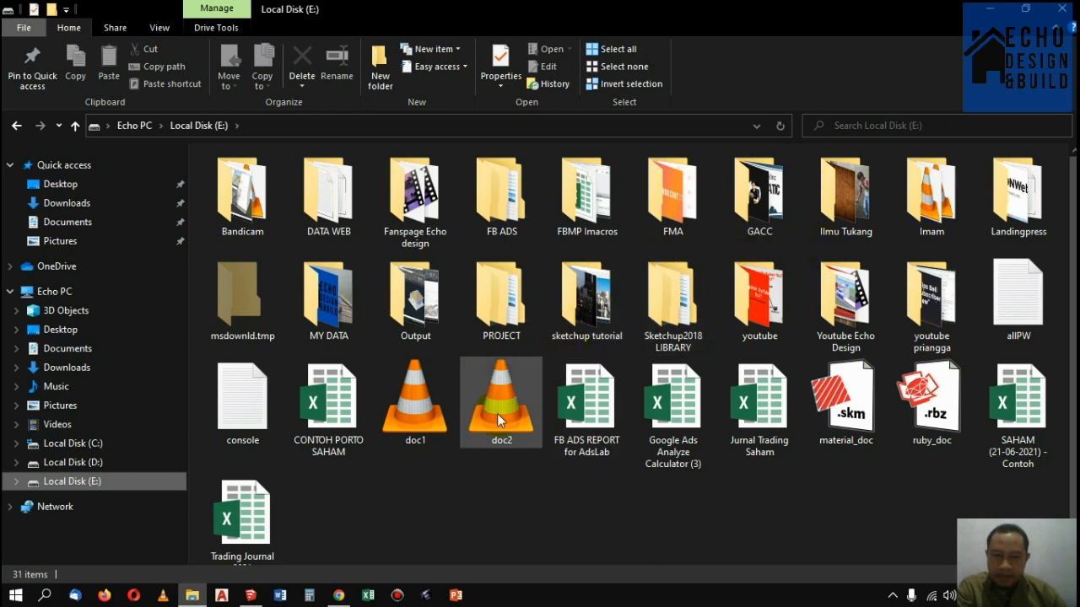
{"action": "left_click", "coordinate": [484, 514]}
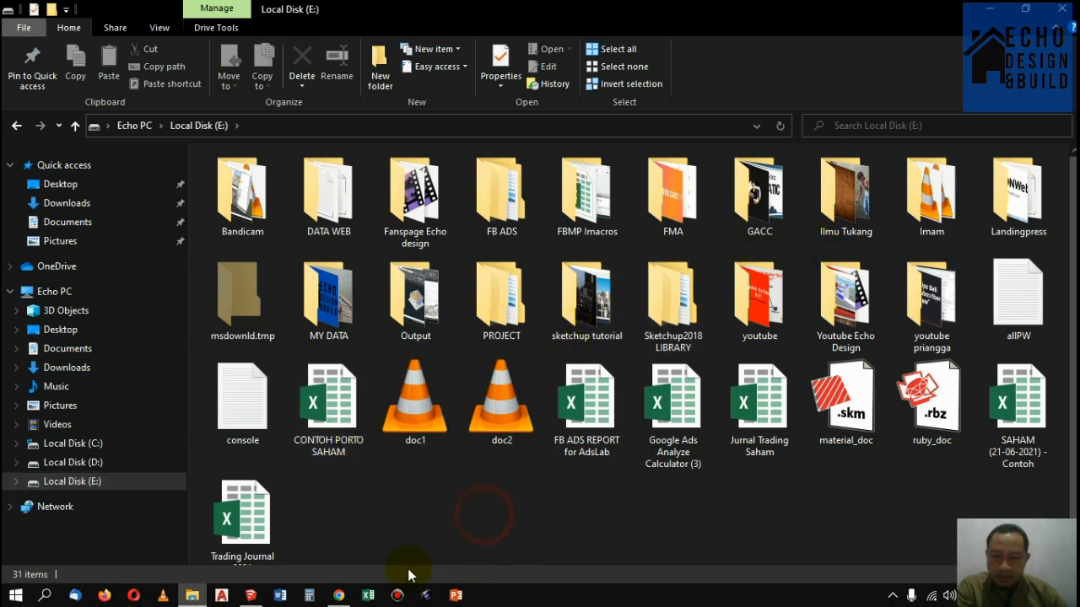
Step: Switch to SketchUp, start an import and open the Sketchup2018 LIBRARY folder on Local Disk (E:)
{"action": "left_click", "coordinate": [338, 595]}
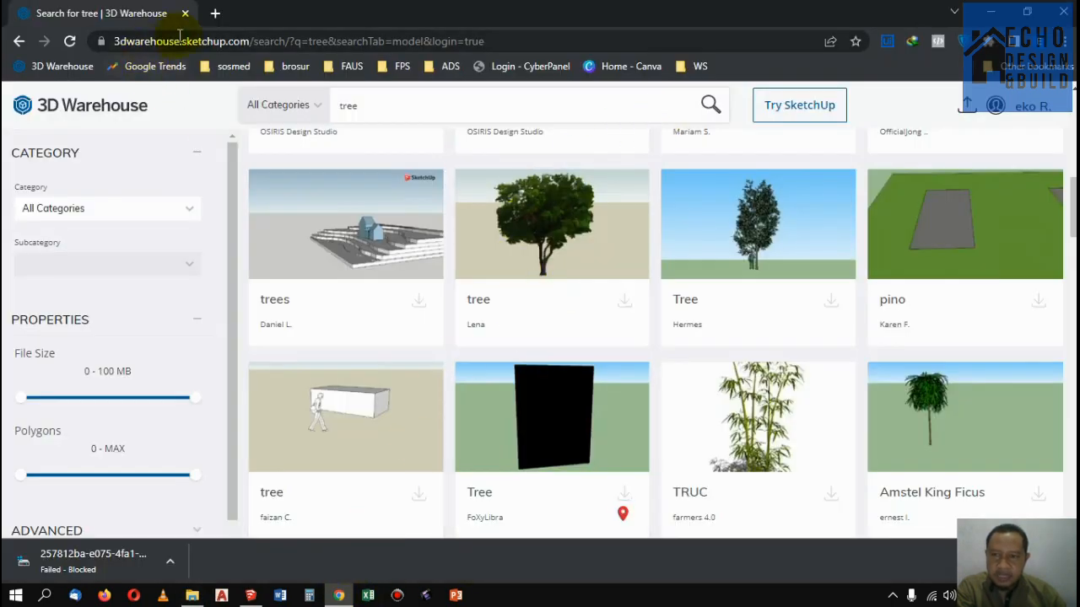
{"action": "left_click", "coordinate": [251, 596]}
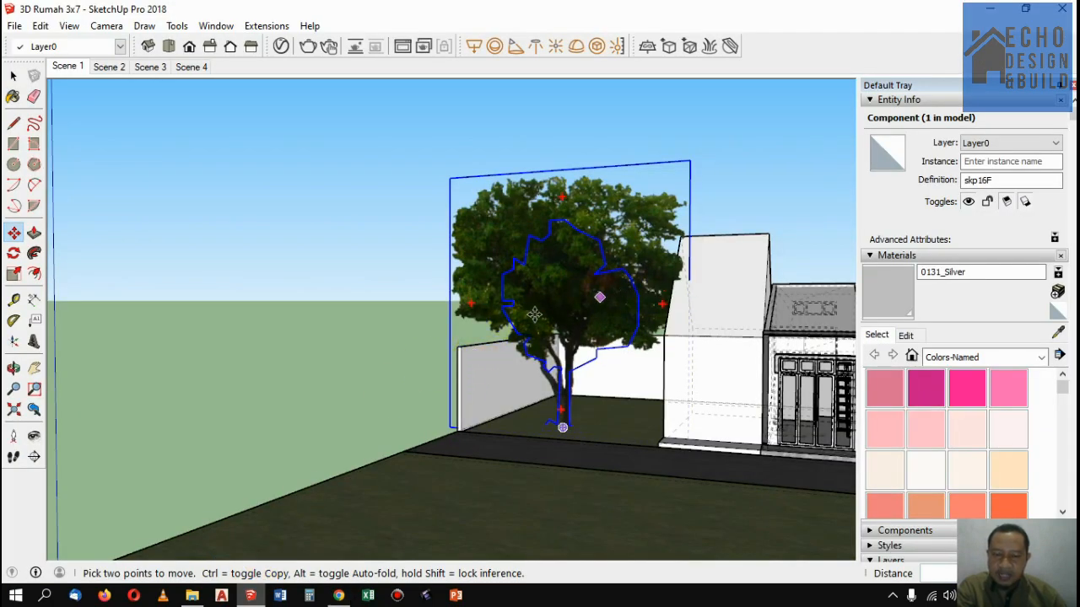
{"action": "left_click", "coordinate": [13, 28]}
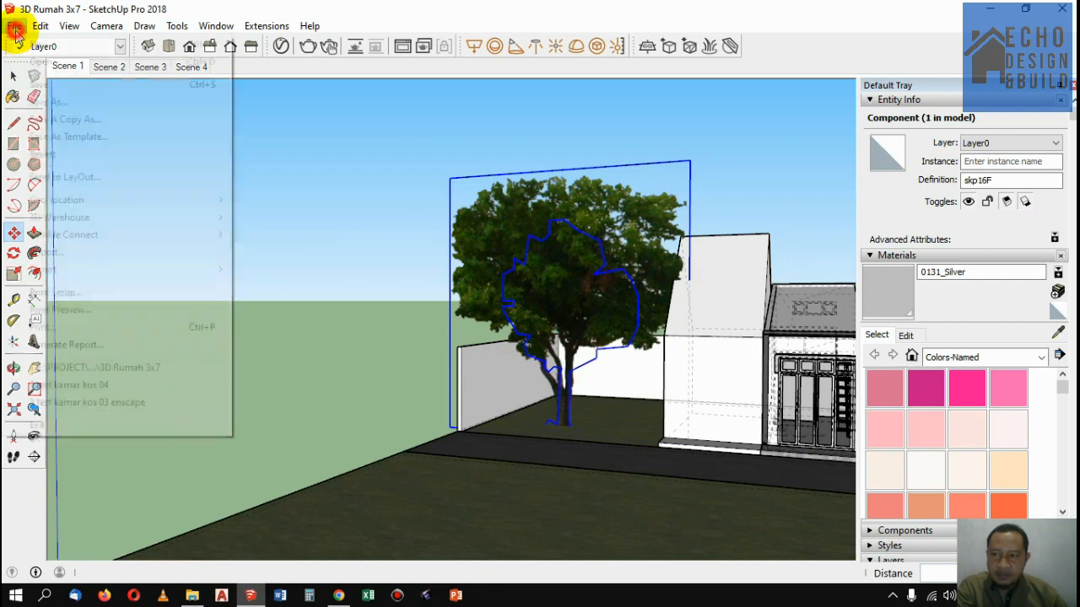
{"action": "left_click", "coordinate": [59, 251]}
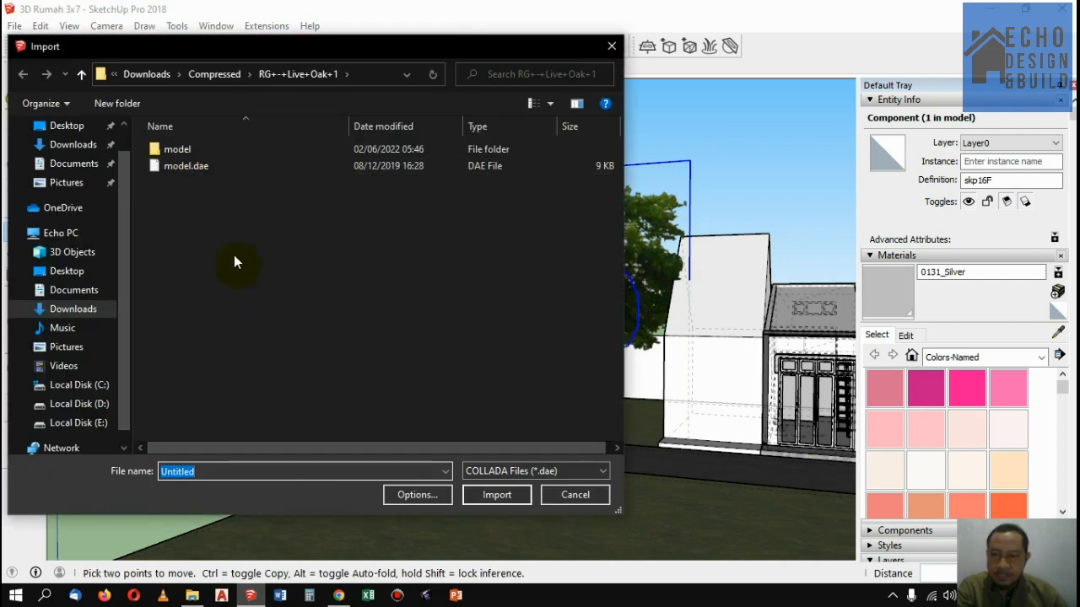
{"action": "left_click", "coordinate": [78, 422]}
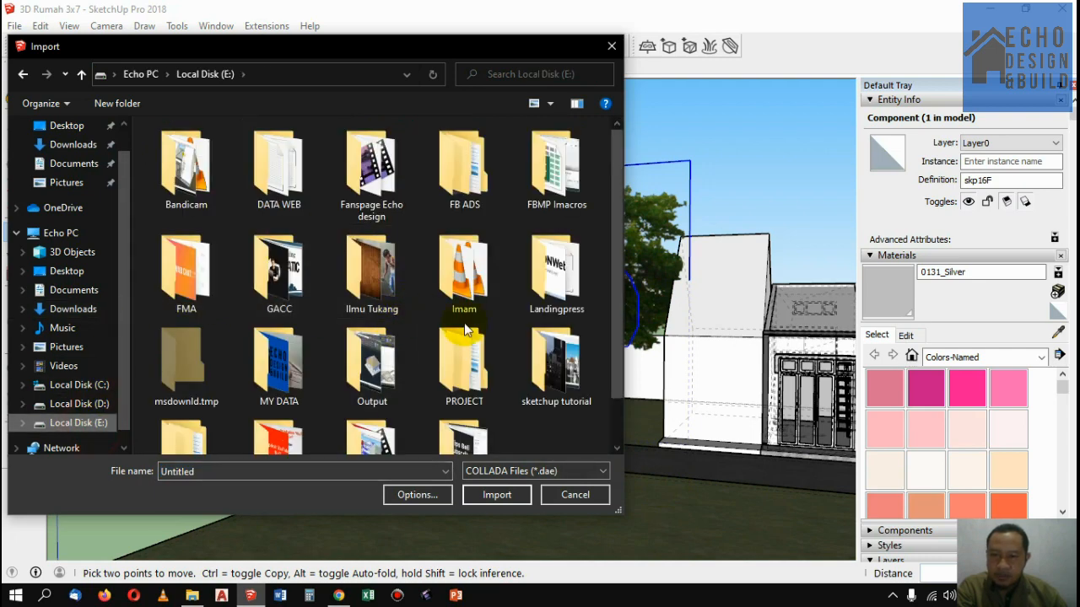
{"action": "scroll", "coordinate": [554, 342], "scroll_direction": "down", "scroll_amount": 1}
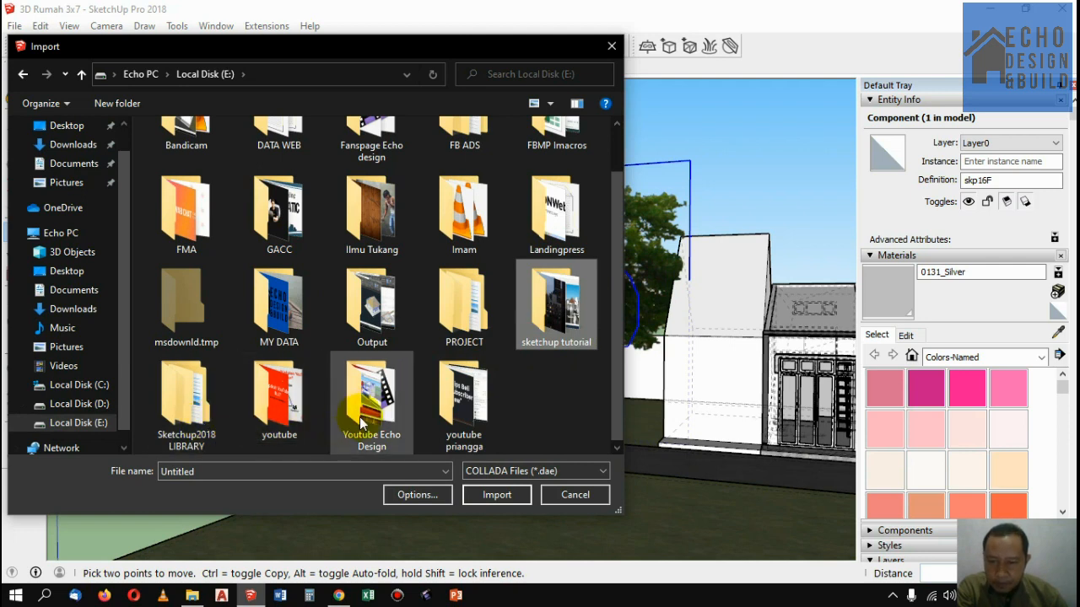
{"action": "double_click", "coordinate": [179, 413]}
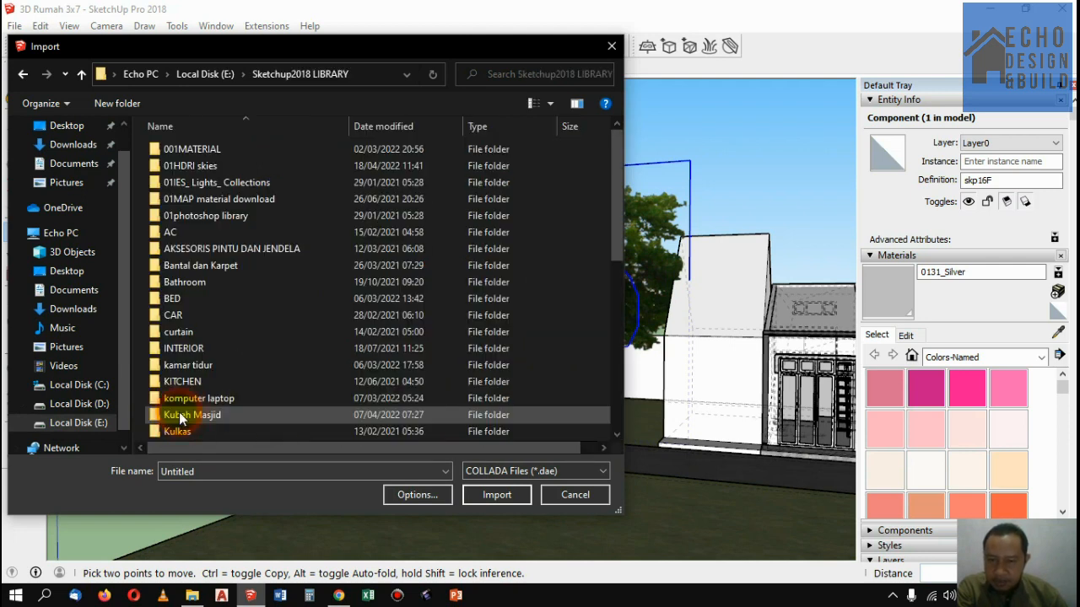
Step: Find and open the PLANT AND TREE folder inside the library
{"action": "scroll", "coordinate": [240, 270], "scroll_direction": "down", "scroll_amount": 2}
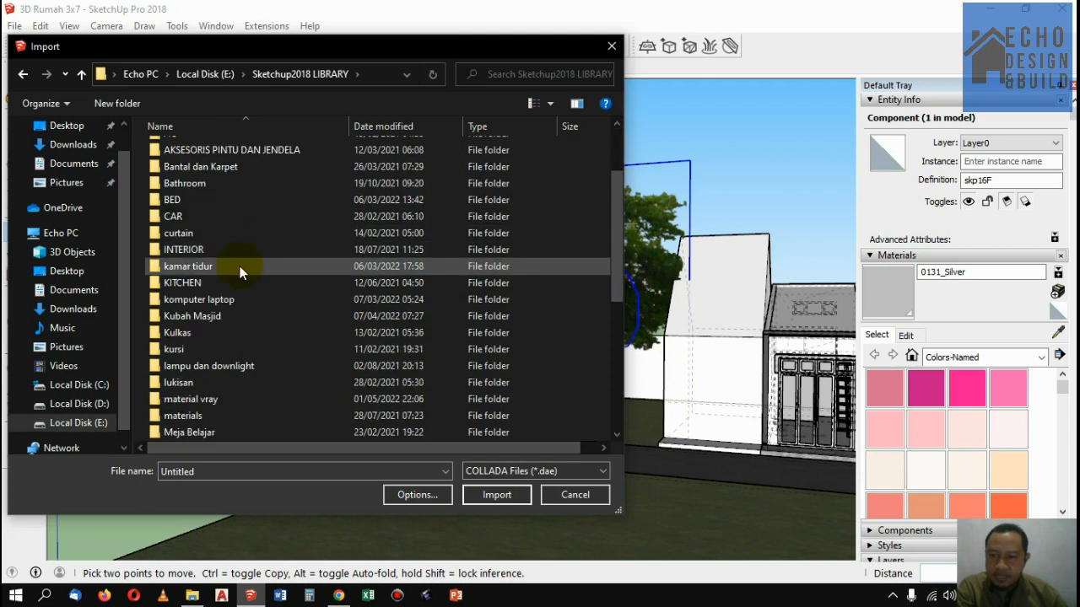
{"action": "scroll", "coordinate": [206, 279], "scroll_direction": "down", "scroll_amount": 2}
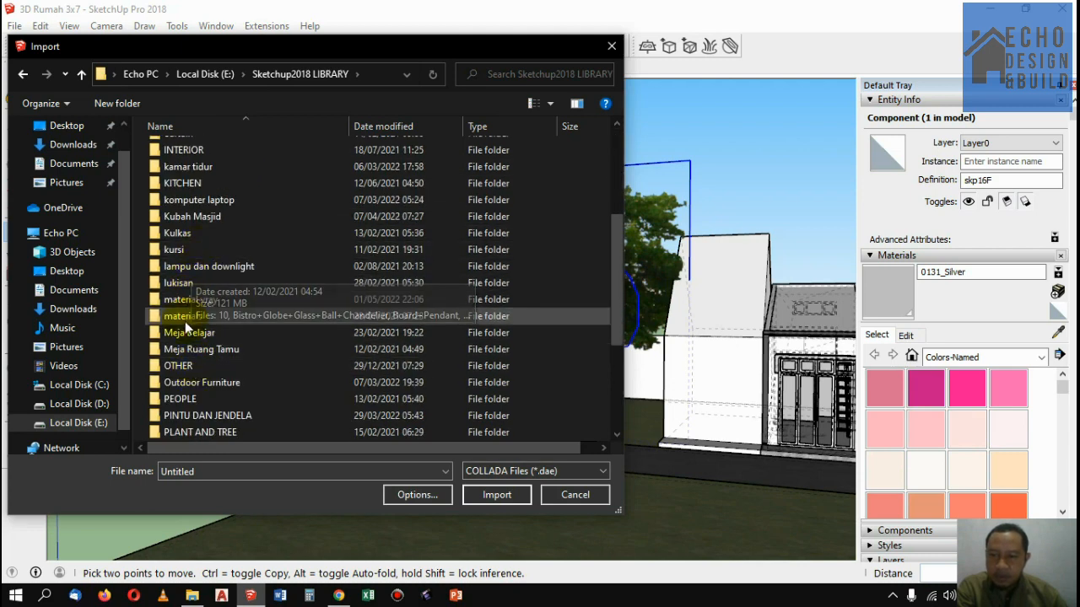
{"action": "scroll", "coordinate": [187, 323], "scroll_direction": "up", "scroll_amount": 3}
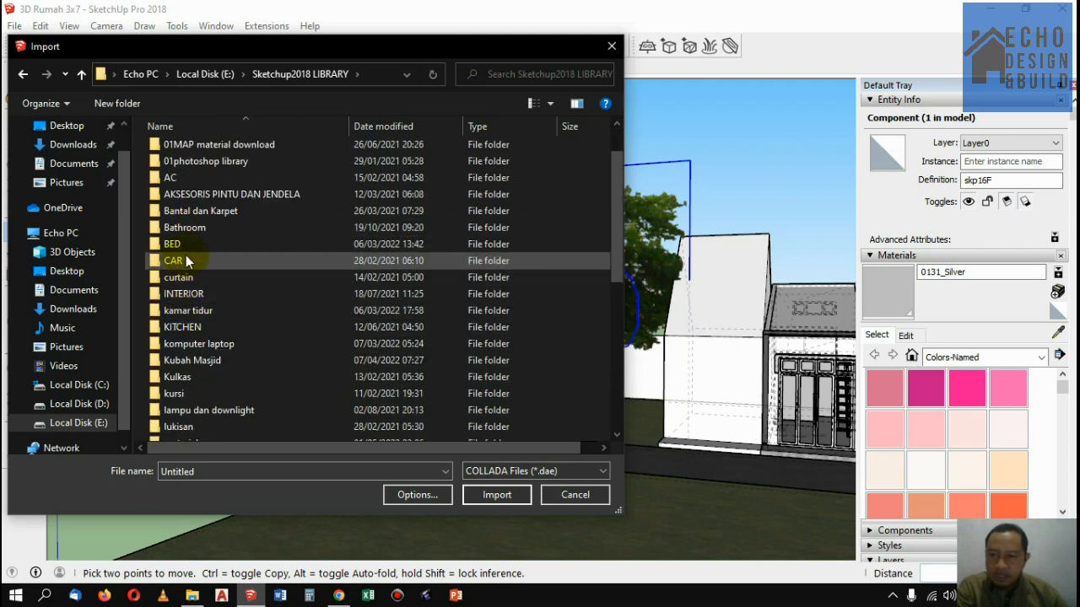
{"action": "scroll", "coordinate": [199, 339], "scroll_direction": "down", "scroll_amount": 2}
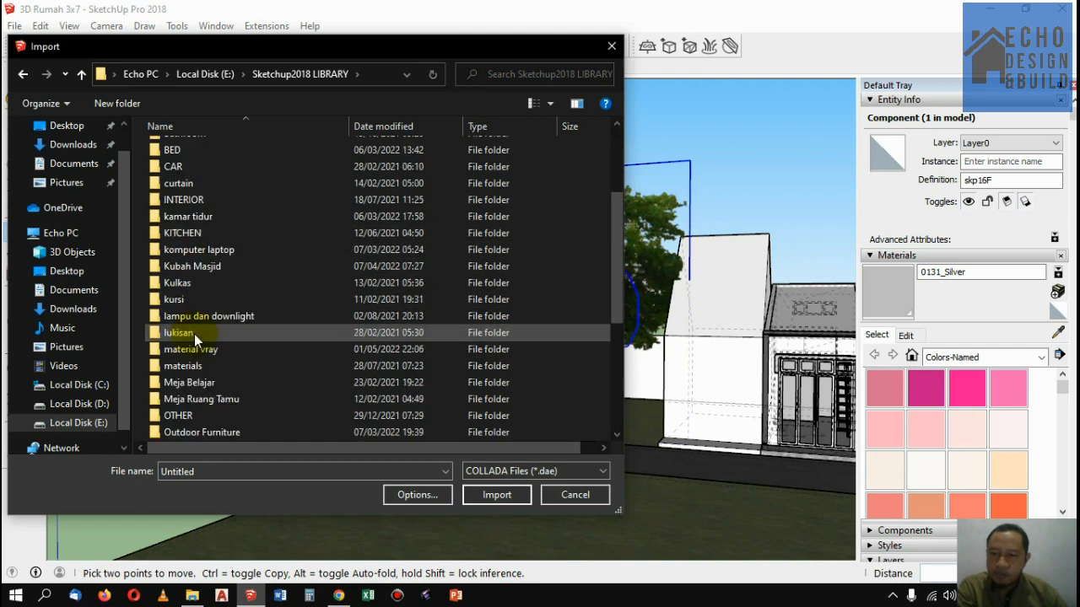
{"action": "scroll", "coordinate": [190, 420], "scroll_direction": "down", "scroll_amount": 2}
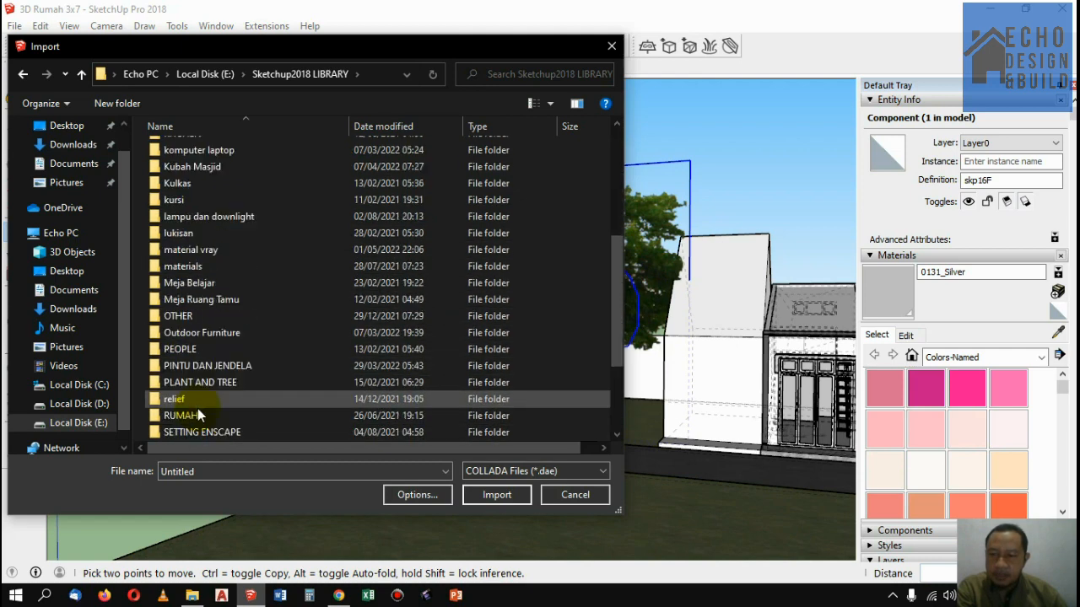
{"action": "double_click", "coordinate": [193, 384]}
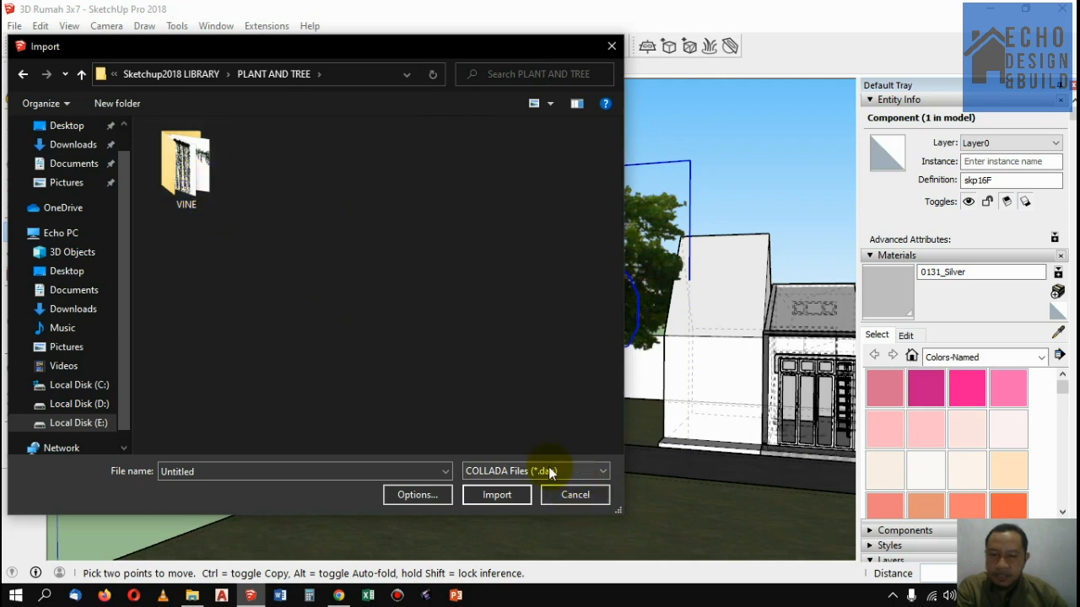
Step: Set the import file type to SketchUp Files (*.skp) and import BAMBOO+PLANTS+18
{"action": "left_click", "coordinate": [513, 471]}
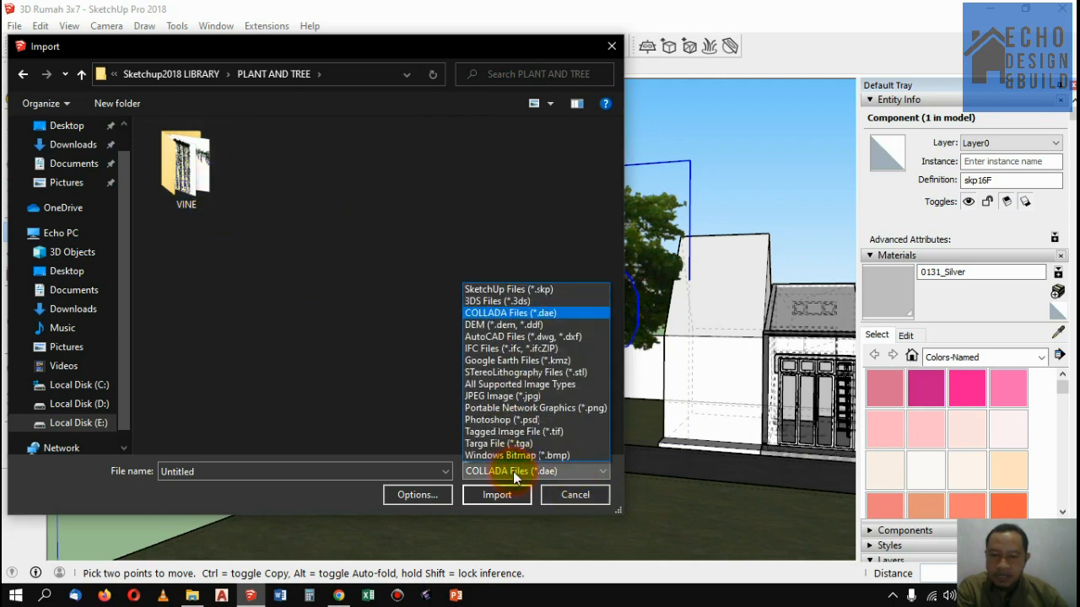
{"action": "left_click", "coordinate": [509, 290]}
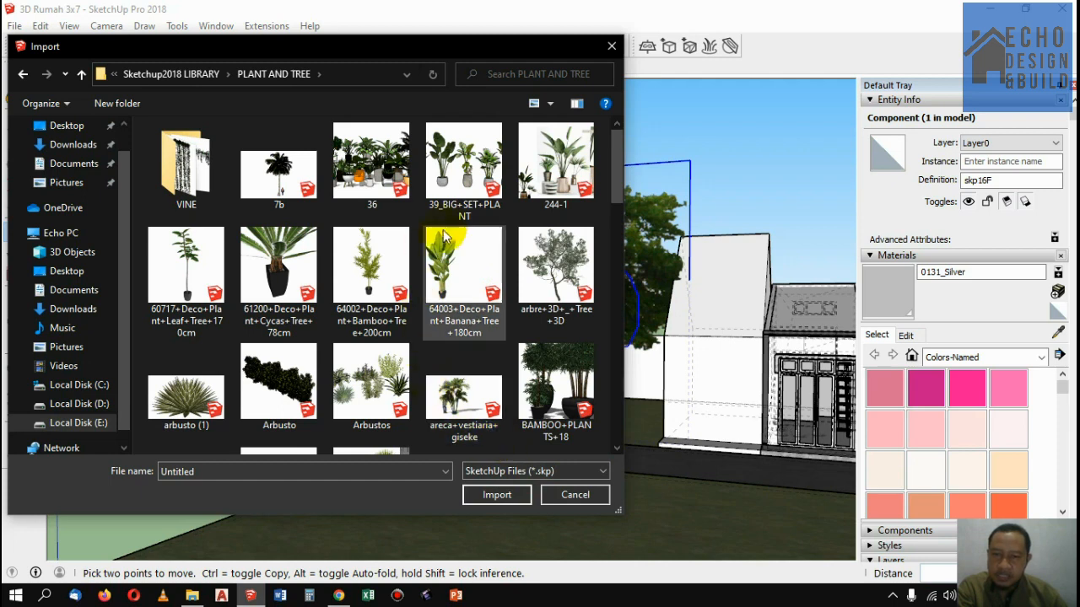
{"action": "left_click", "coordinate": [453, 180]}
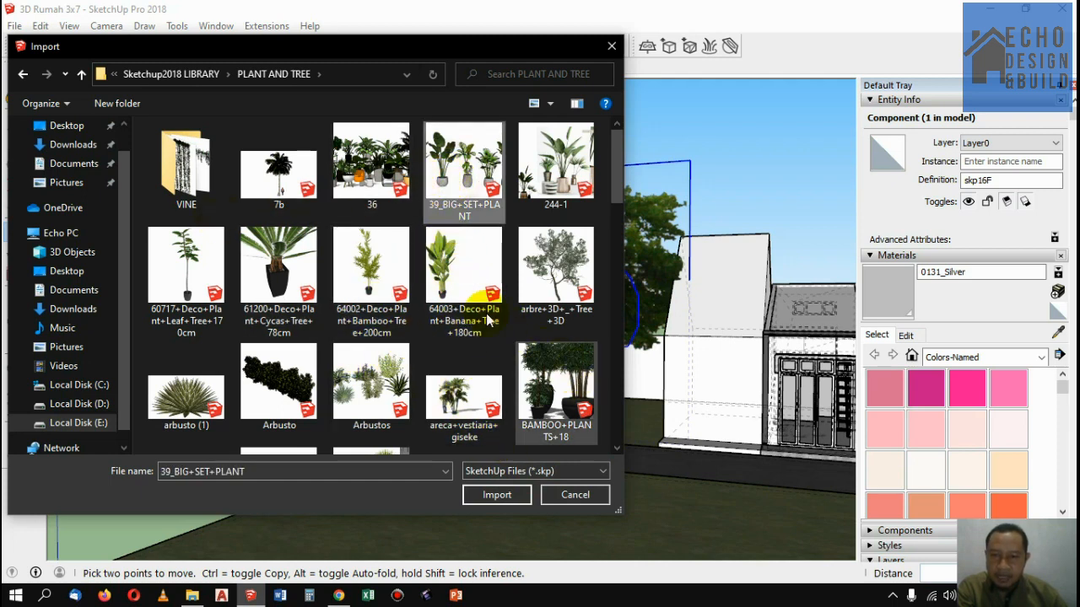
{"action": "left_click", "coordinate": [556, 374]}
{"action": "left_click", "coordinate": [510, 491]}
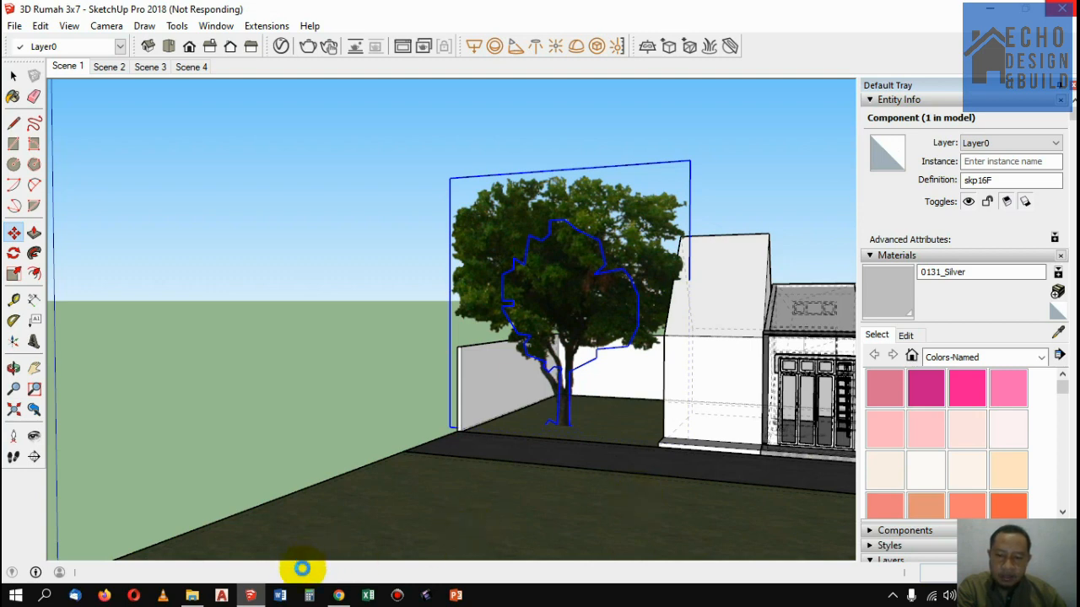
Step: Switch to Chrome and browse the 3D Warehouse search results for tree models
{"action": "left_click", "coordinate": [338, 595]}
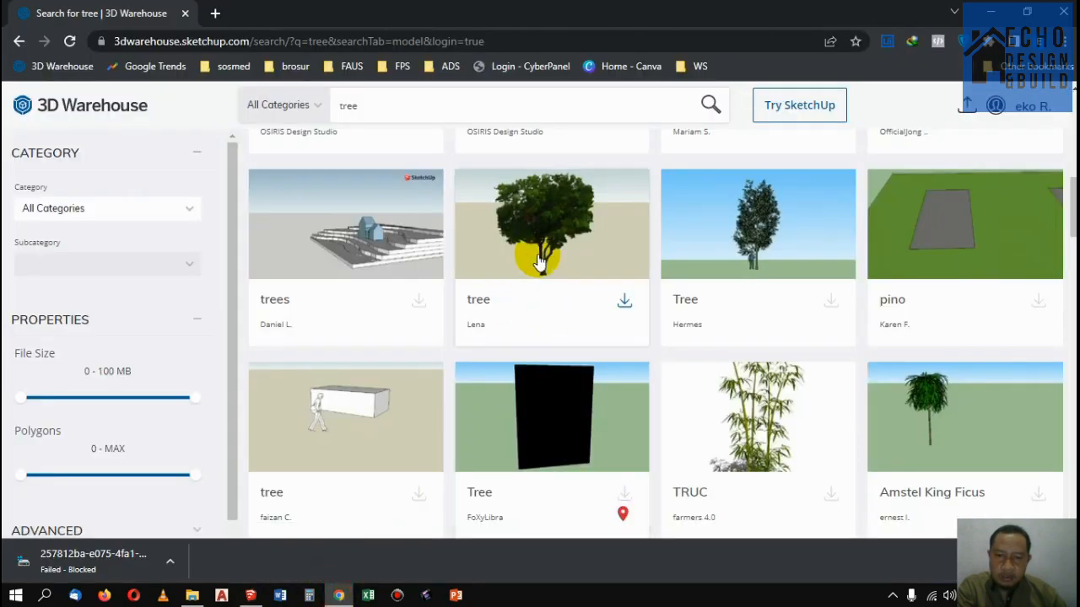
{"action": "scroll", "coordinate": [516, 283], "scroll_direction": "up", "scroll_amount": 3}
{"action": "scroll", "coordinate": [540, 253], "scroll_direction": "down", "scroll_amount": 2}
{"action": "scroll", "coordinate": [544, 263], "scroll_direction": "down", "scroll_amount": 5}
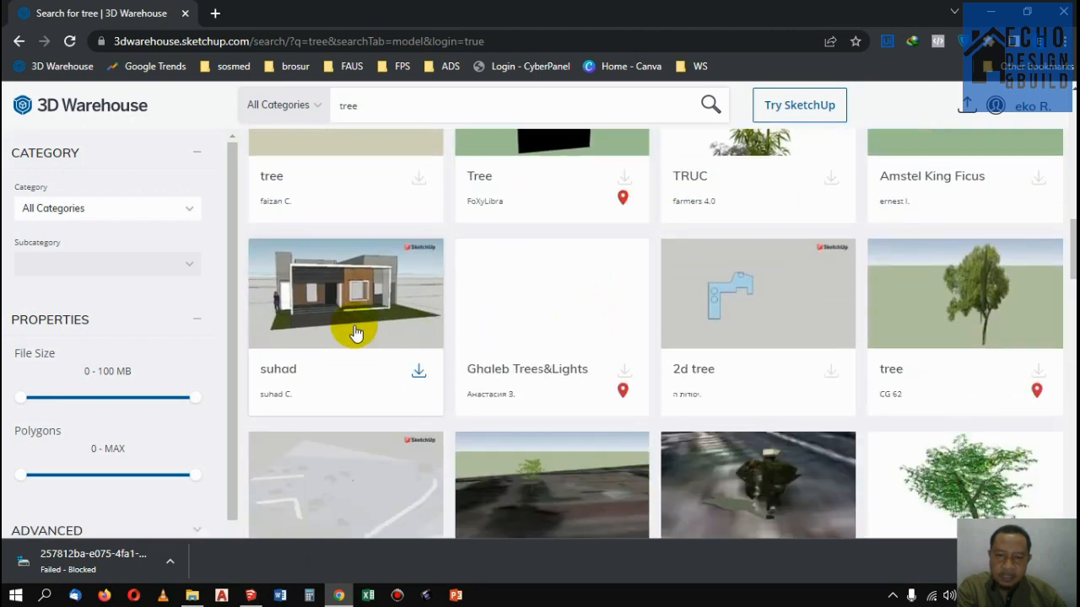
Step: Switch back to SketchUp, place the imported bamboo plants on the grass in front of the road and clear the selection
{"action": "left_click", "coordinate": [250, 596]}
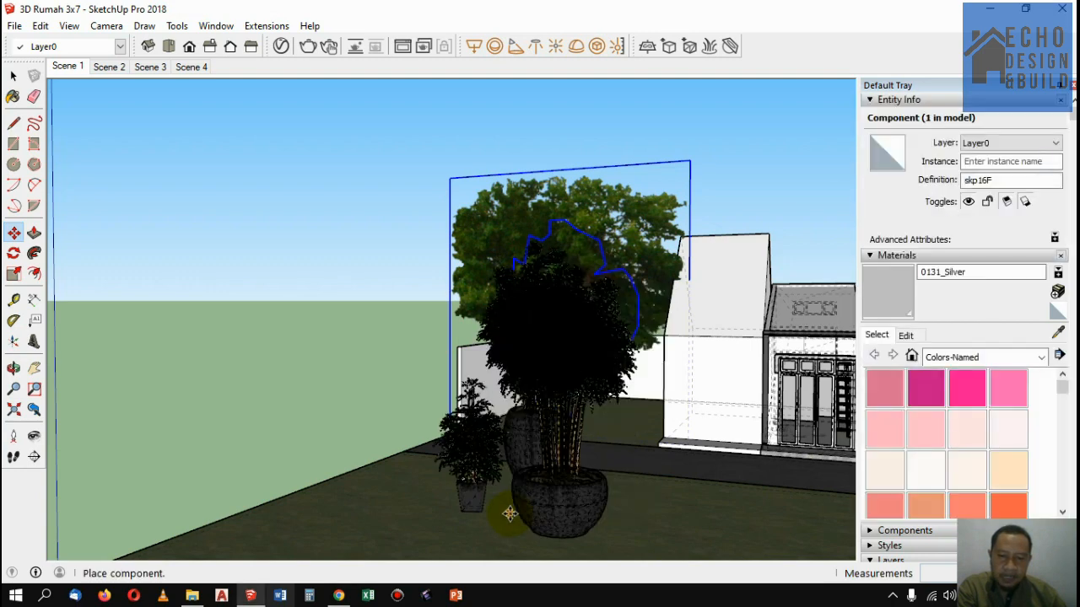
{"action": "left_click", "coordinate": [509, 513]}
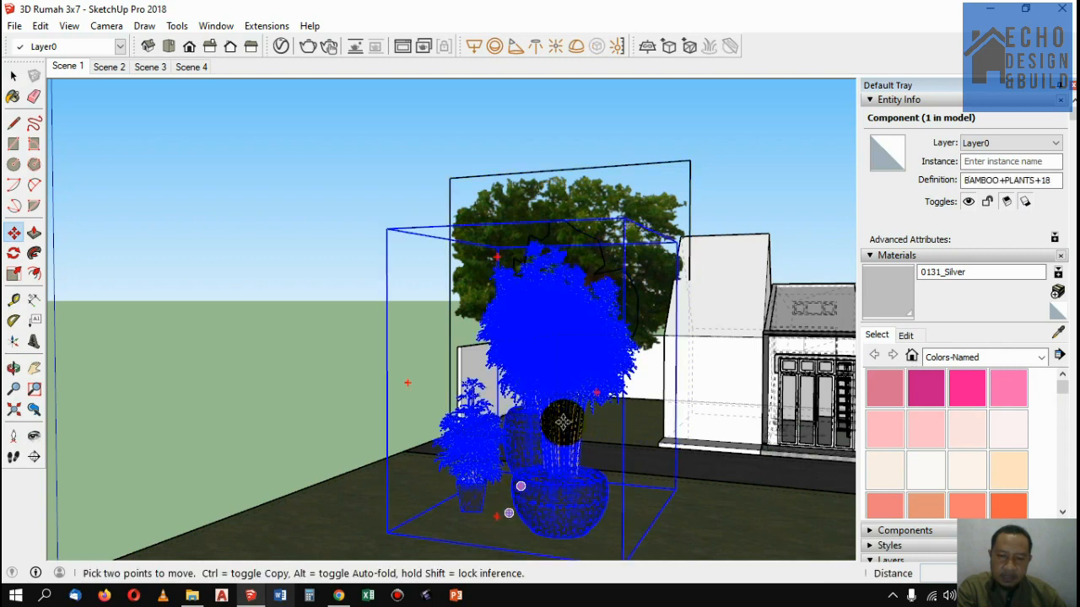
{"action": "left_click", "coordinate": [14, 77]}
{"action": "left_click", "coordinate": [259, 158]}
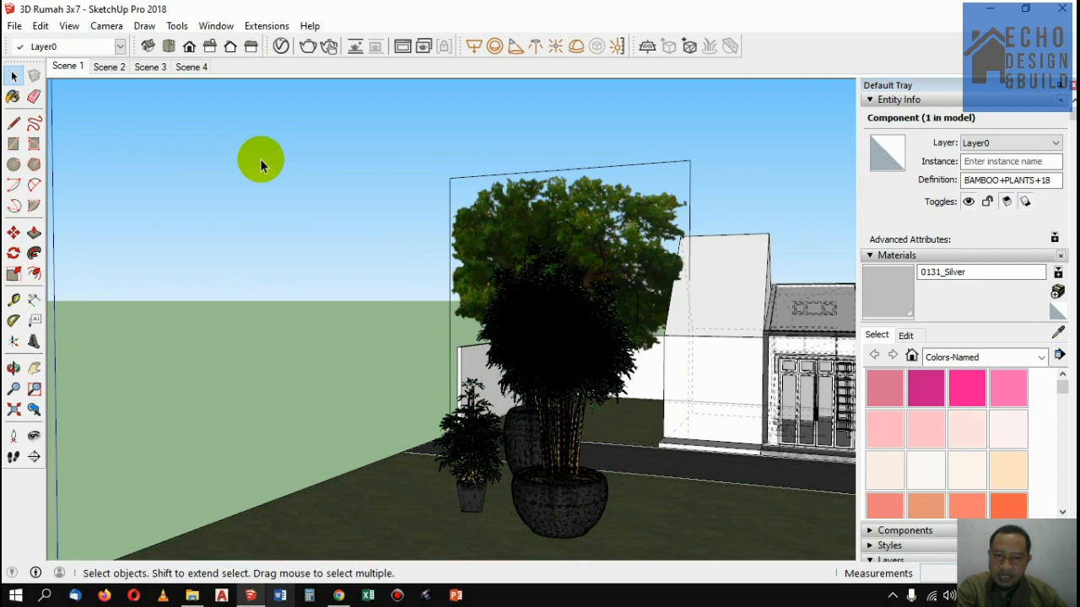
Step: Scale the bamboo plants component down uniformly from its upper corner to a factor of about 0.20
{"action": "left_click", "coordinate": [538, 467]}
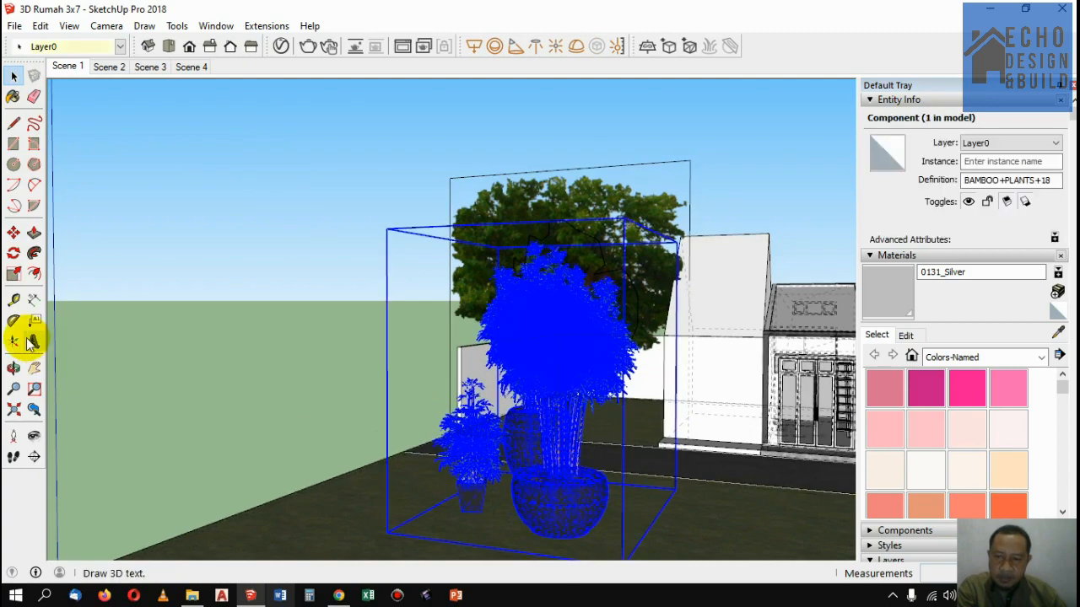
{"action": "left_click", "coordinate": [14, 369]}
{"action": "left_click_drag", "start_coordinate": [511, 443], "coordinate": [663, 506]}
{"action": "scroll", "coordinate": [604, 392], "scroll_direction": "down", "scroll_amount": 3}
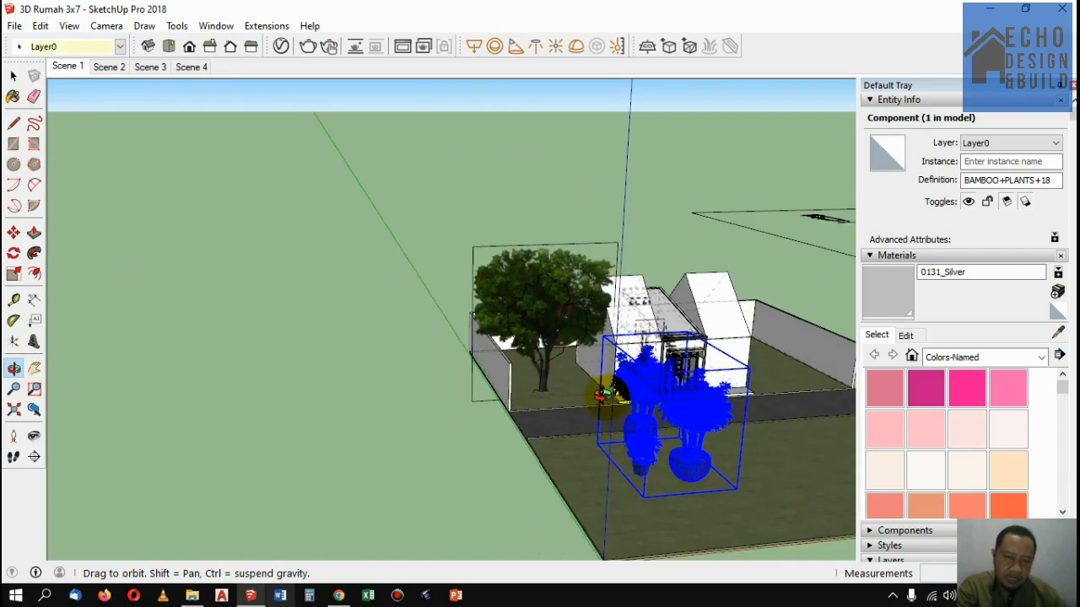
{"action": "scroll", "coordinate": [720, 417], "scroll_direction": "up", "scroll_amount": 5}
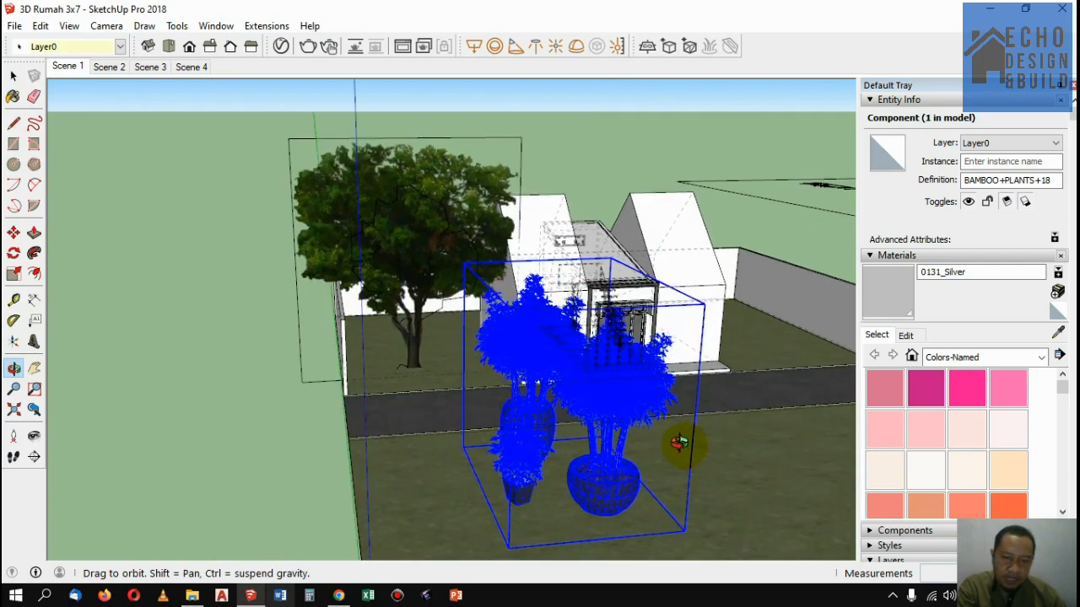
{"action": "left_click", "coordinate": [32, 391]}
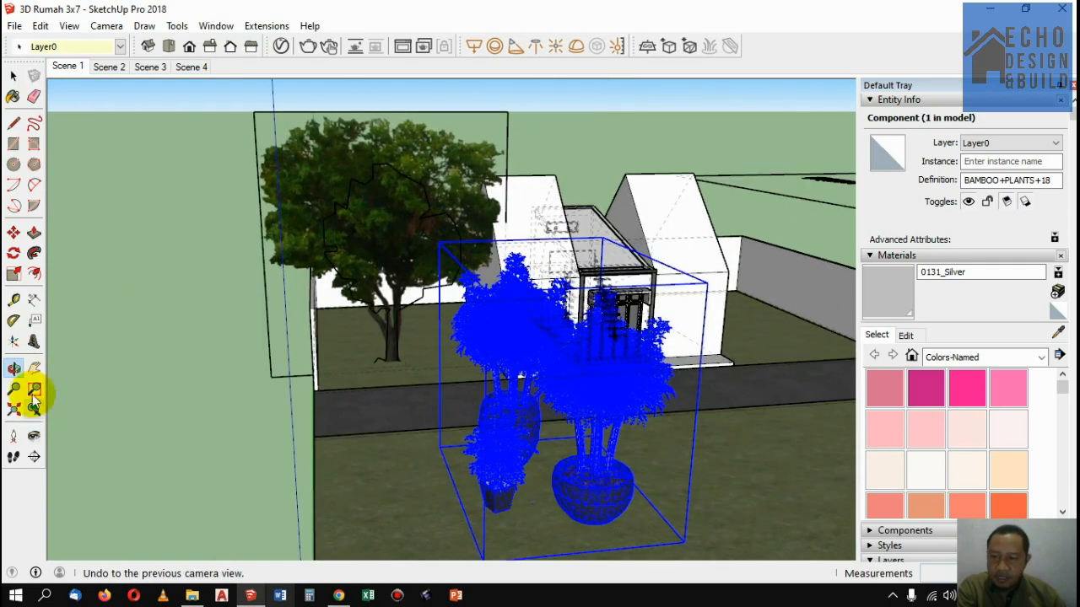
{"action": "left_click", "coordinate": [14, 273]}
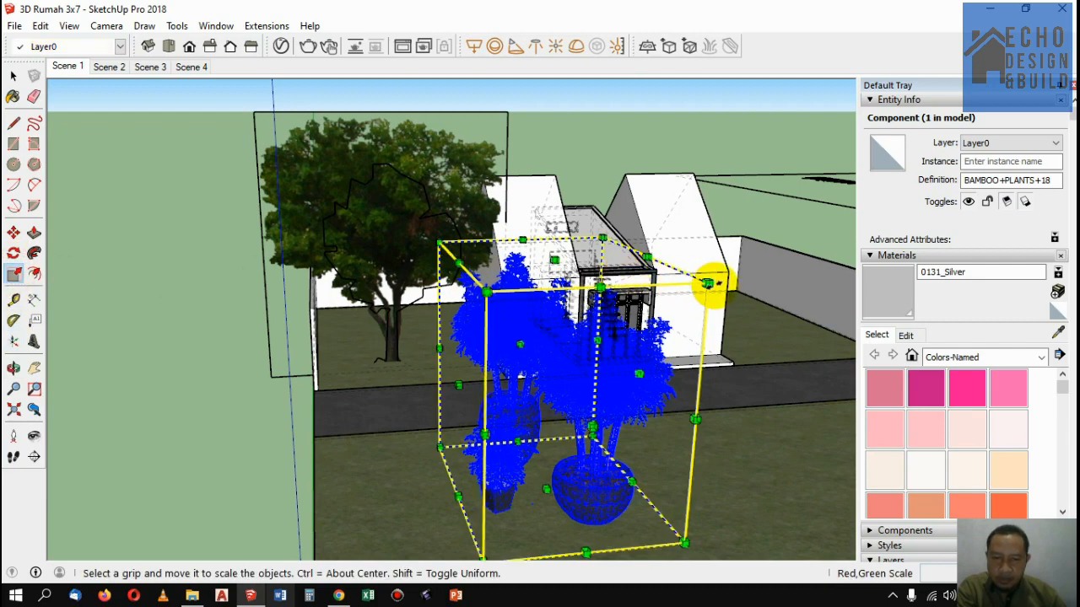
{"action": "left_click_drag", "start_coordinate": [707, 284], "coordinate": [478, 433]}
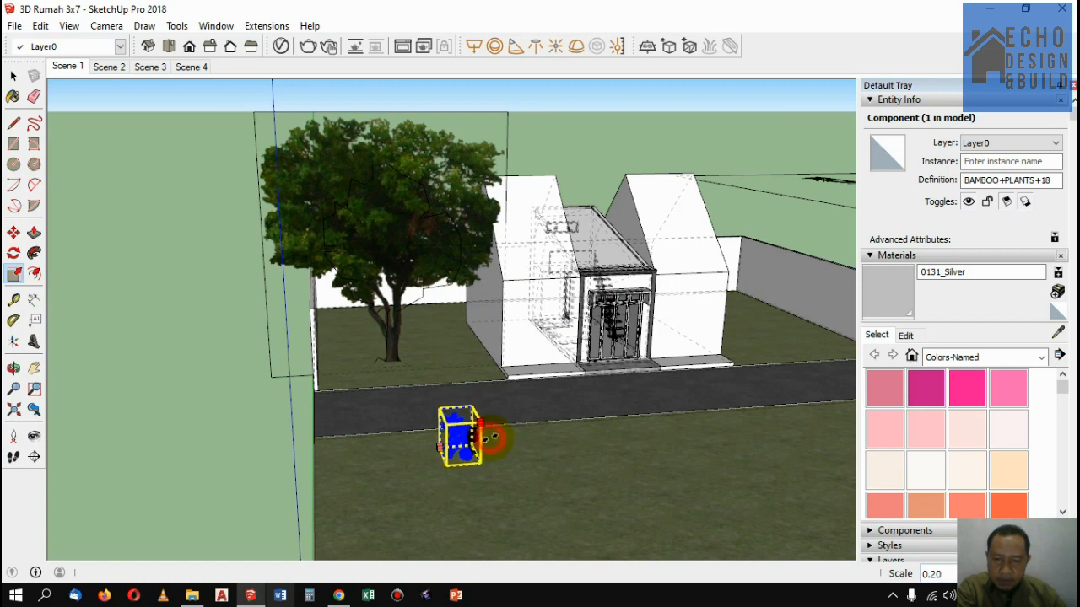
Step: Explode the scaled bamboo plants component into its separate parts
{"action": "left_click", "coordinate": [14, 76]}
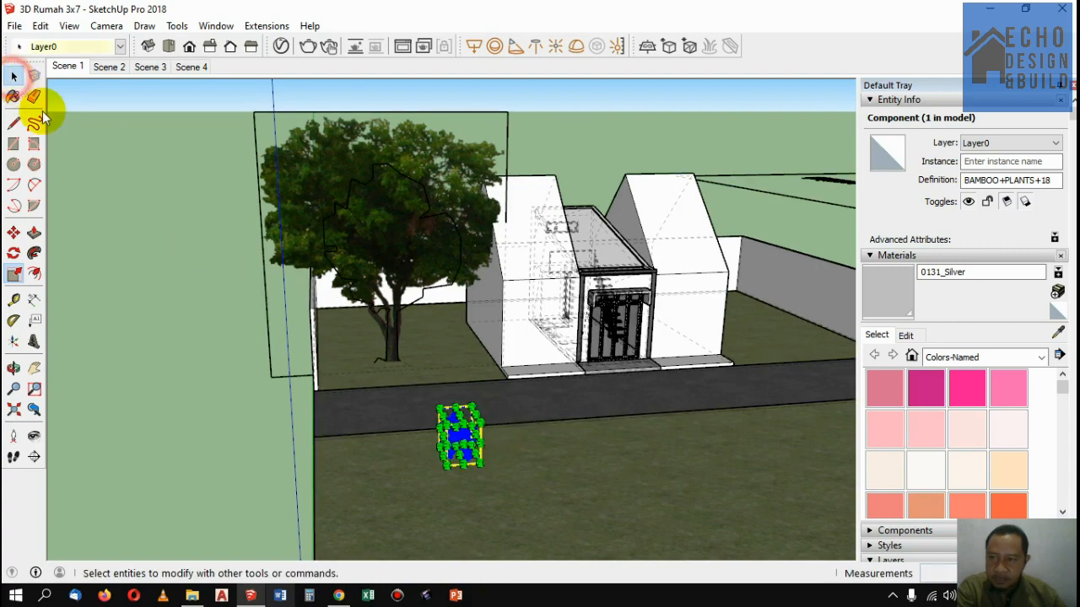
{"action": "scroll", "coordinate": [456, 432], "scroll_direction": "up", "scroll_amount": 4}
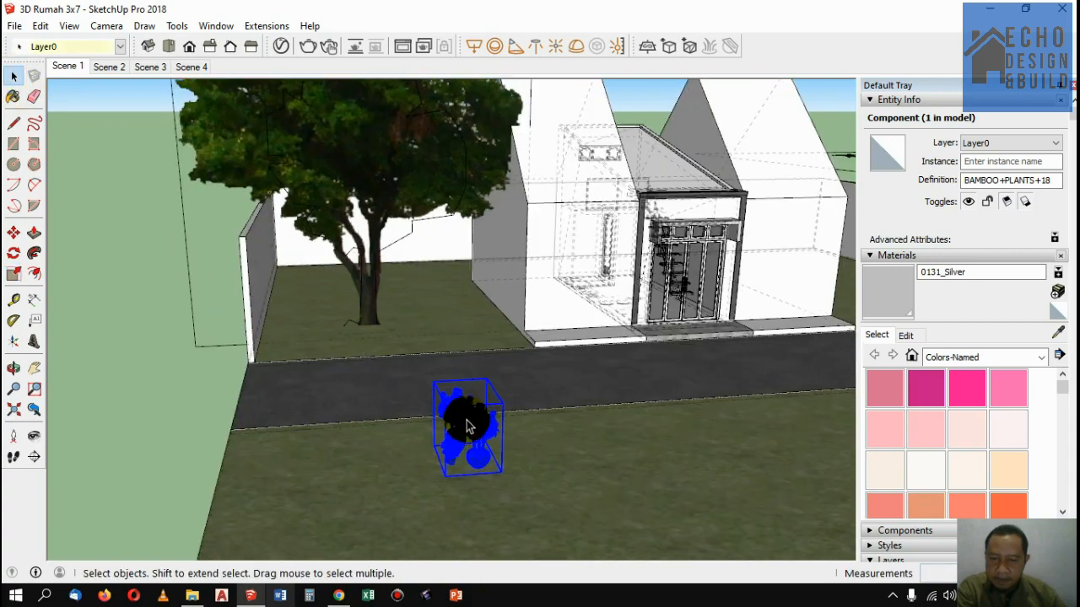
{"action": "scroll", "coordinate": [466, 420], "scroll_direction": "up", "scroll_amount": 2}
{"action": "scroll", "coordinate": [468, 420], "scroll_direction": "up", "scroll_amount": 1}
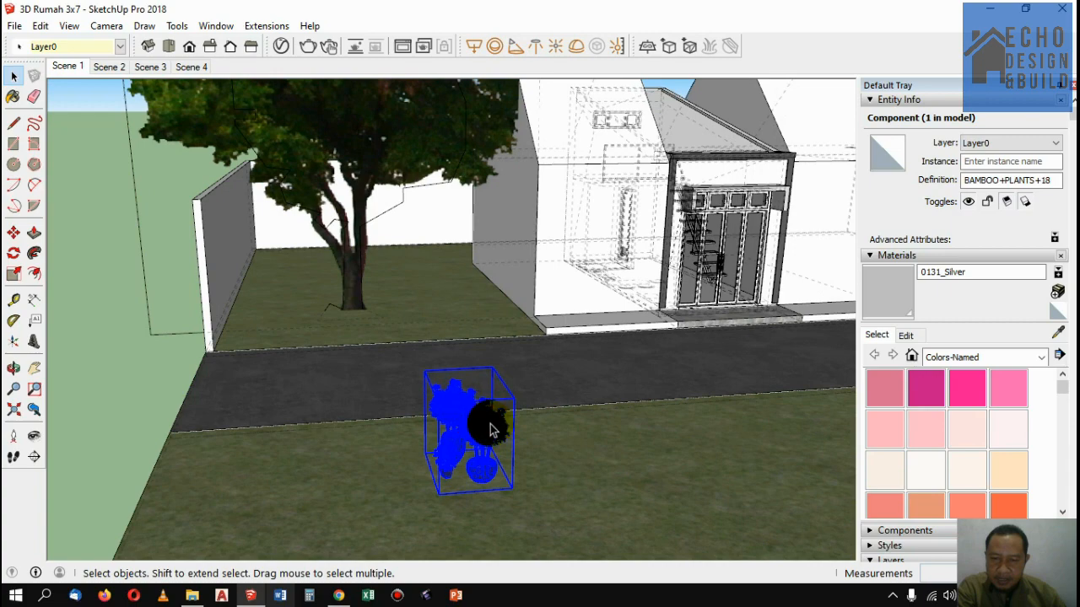
{"action": "scroll", "coordinate": [490, 435], "scroll_direction": "up", "scroll_amount": 1}
{"action": "right_click", "coordinate": [487, 430]}
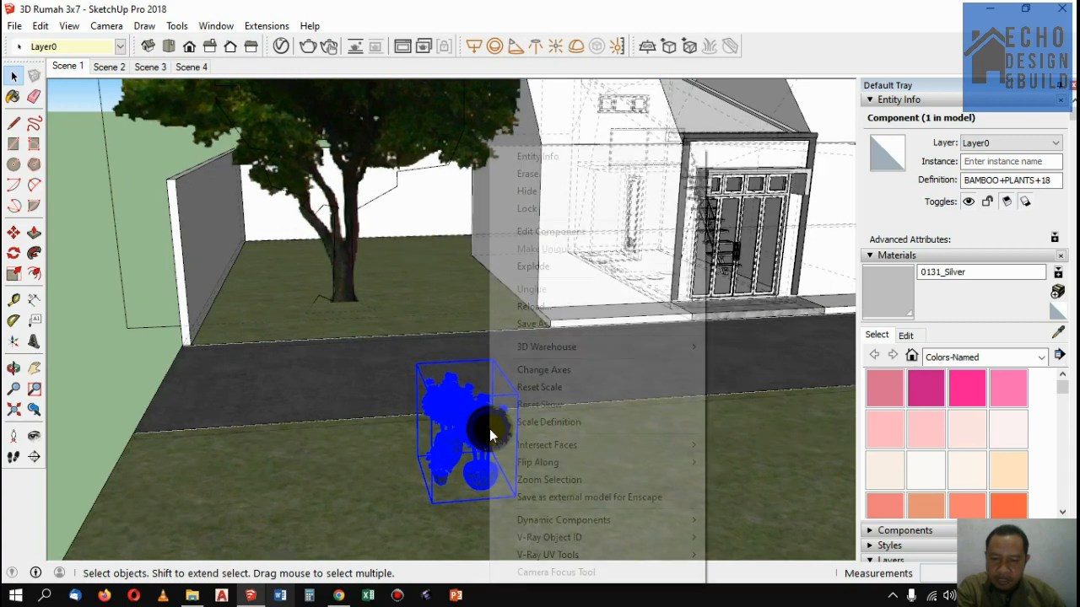
{"action": "left_click", "coordinate": [542, 276]}
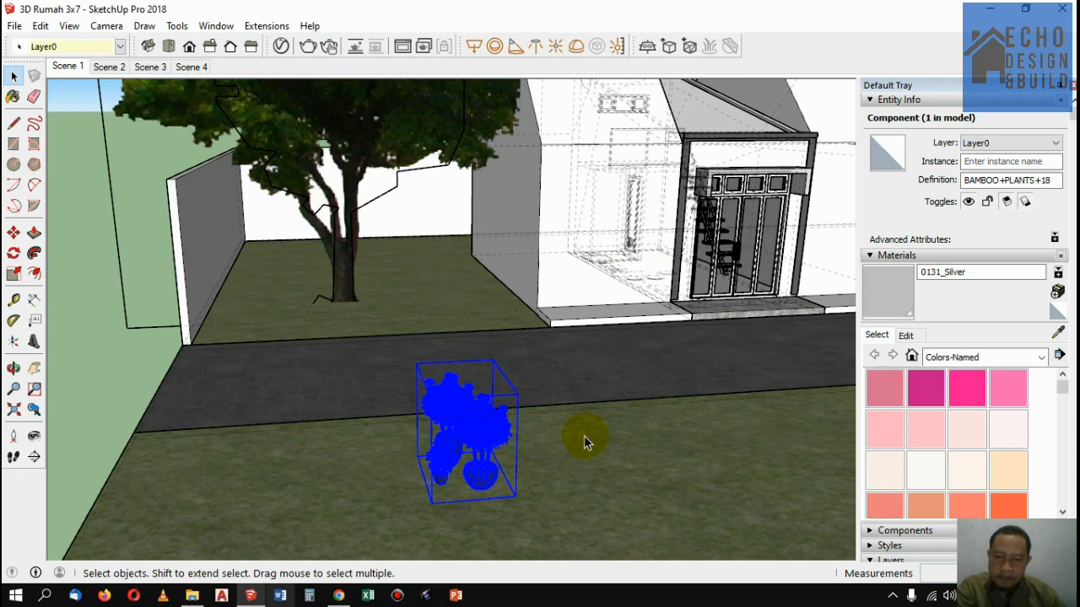
Step: Group the foliage, stems and round pot of the front bamboo plant into a single group
{"action": "left_click", "coordinate": [477, 429]}
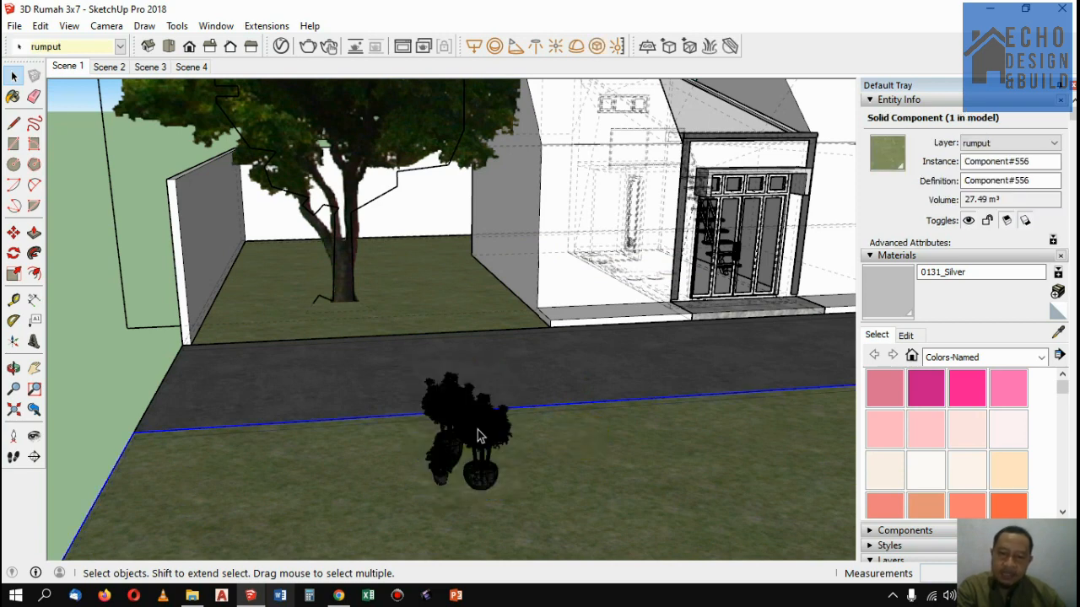
{"action": "left_click", "coordinate": [479, 433]}
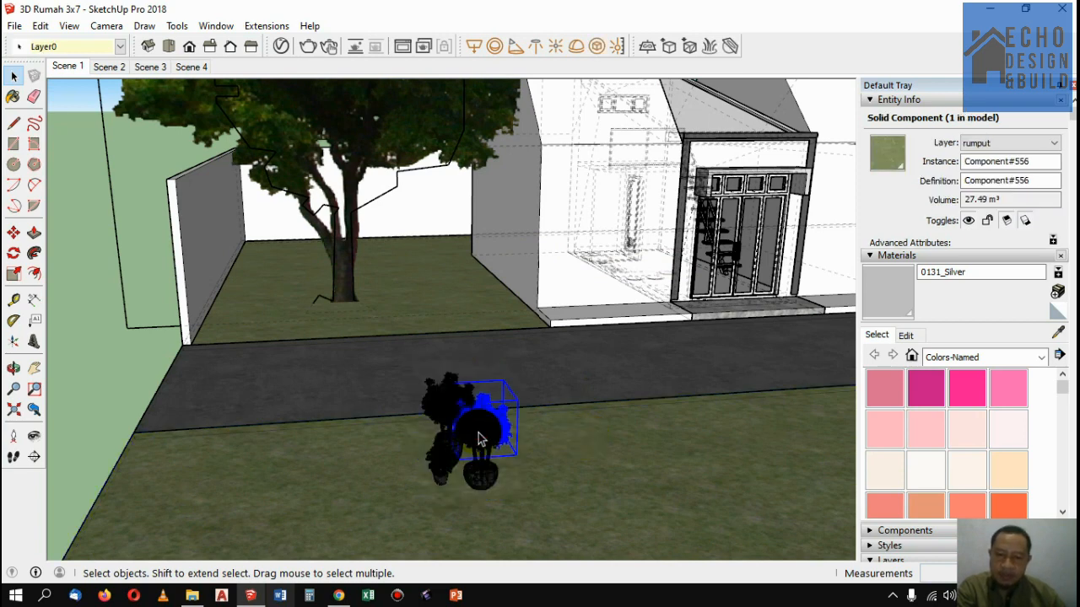
{"action": "scroll", "coordinate": [477, 450], "scroll_direction": "up", "scroll_amount": 2}
{"action": "scroll", "coordinate": [479, 475], "scroll_direction": "up", "scroll_amount": 2}
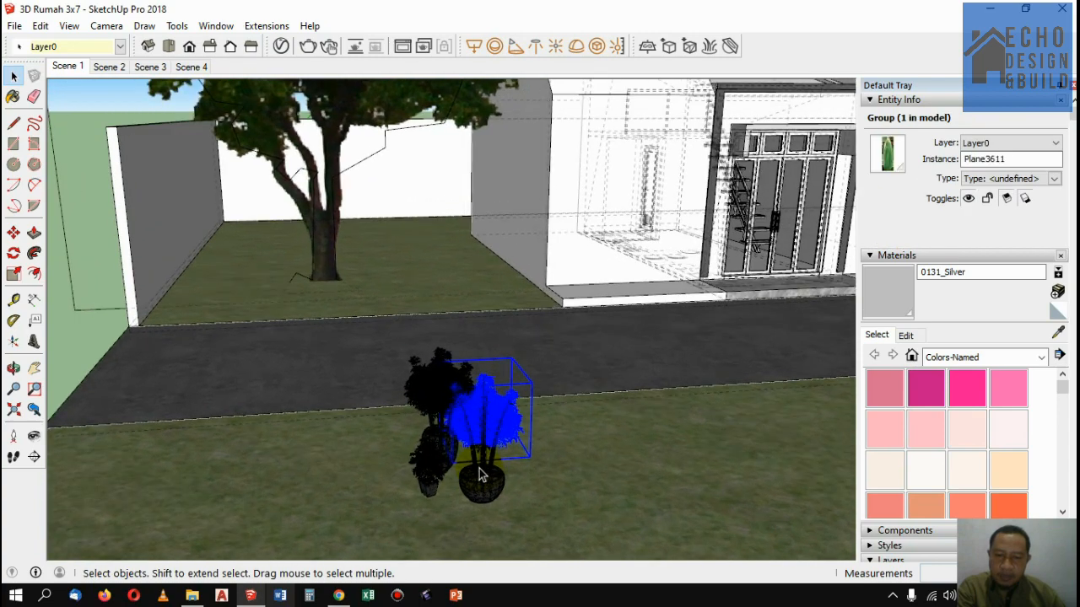
{"action": "scroll", "coordinate": [490, 471], "scroll_direction": "up", "scroll_amount": 1}
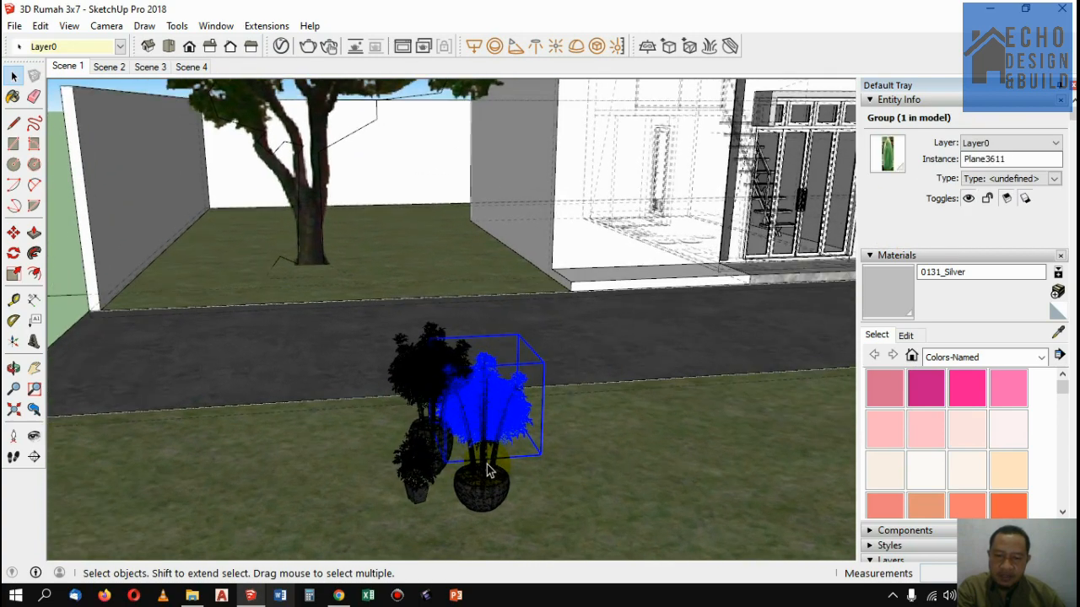
{"action": "scroll", "coordinate": [488, 470], "scroll_direction": "up", "scroll_amount": 1}
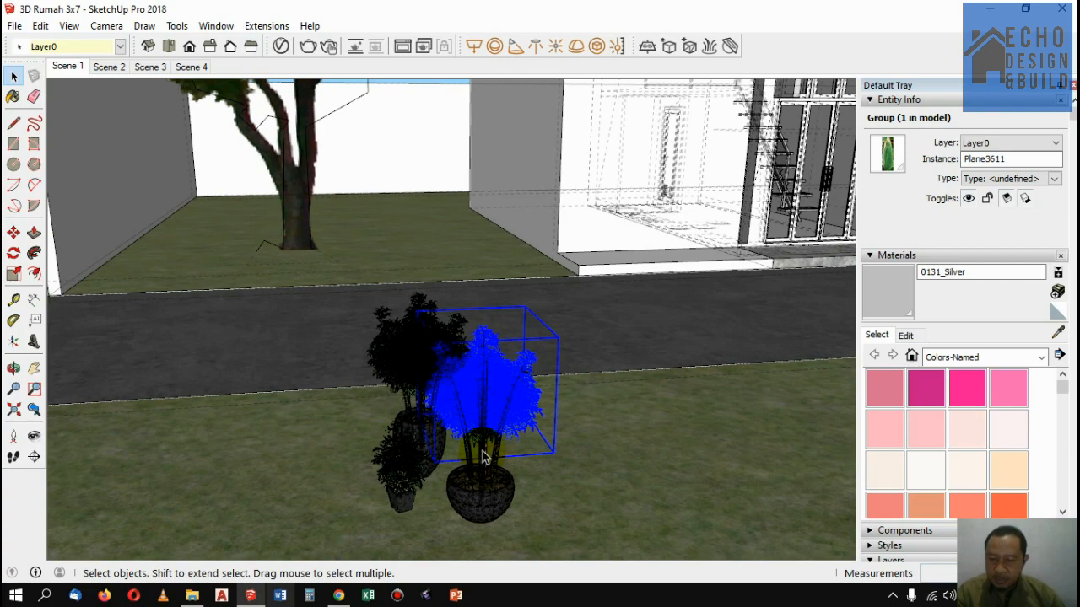
{"action": "scroll", "coordinate": [483, 456], "scroll_direction": "up", "scroll_amount": 1}
{"action": "left_click", "coordinate": [509, 499], "text": "shift"}
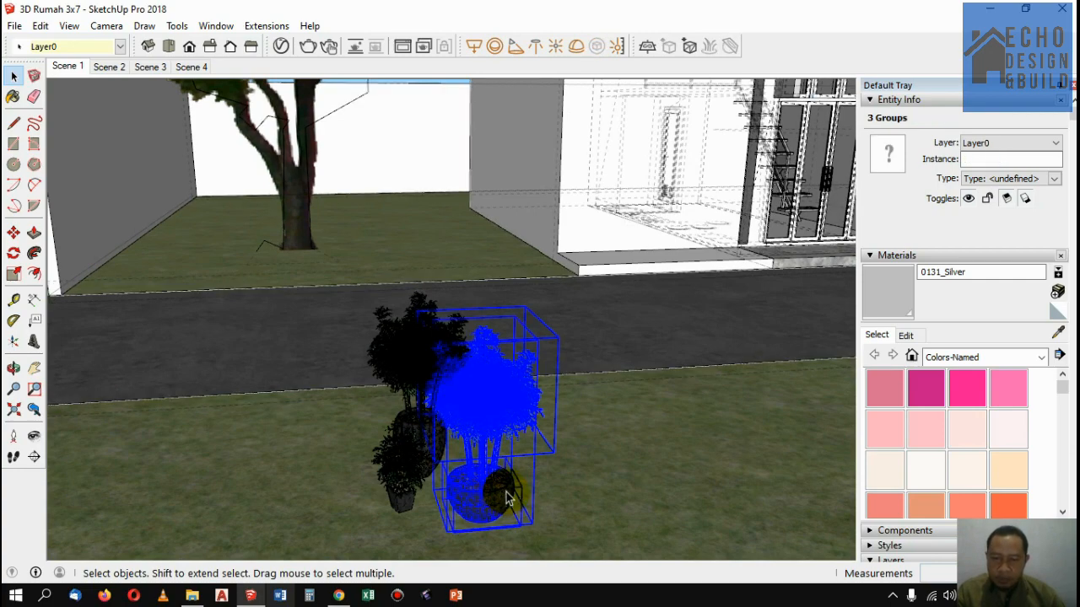
{"action": "right_click", "coordinate": [509, 499]}
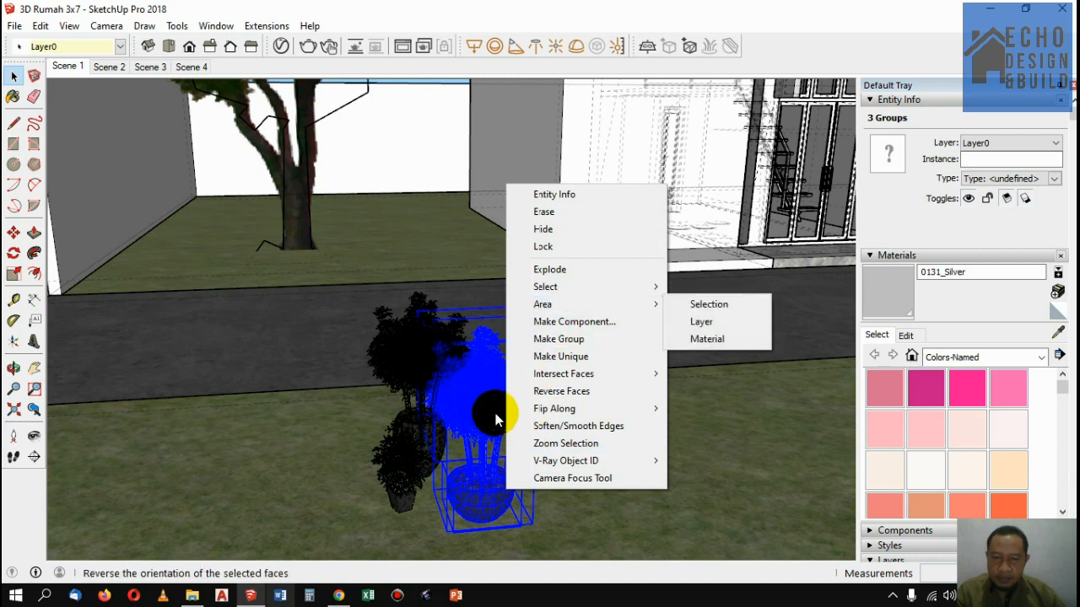
{"action": "left_click", "coordinate": [576, 339]}
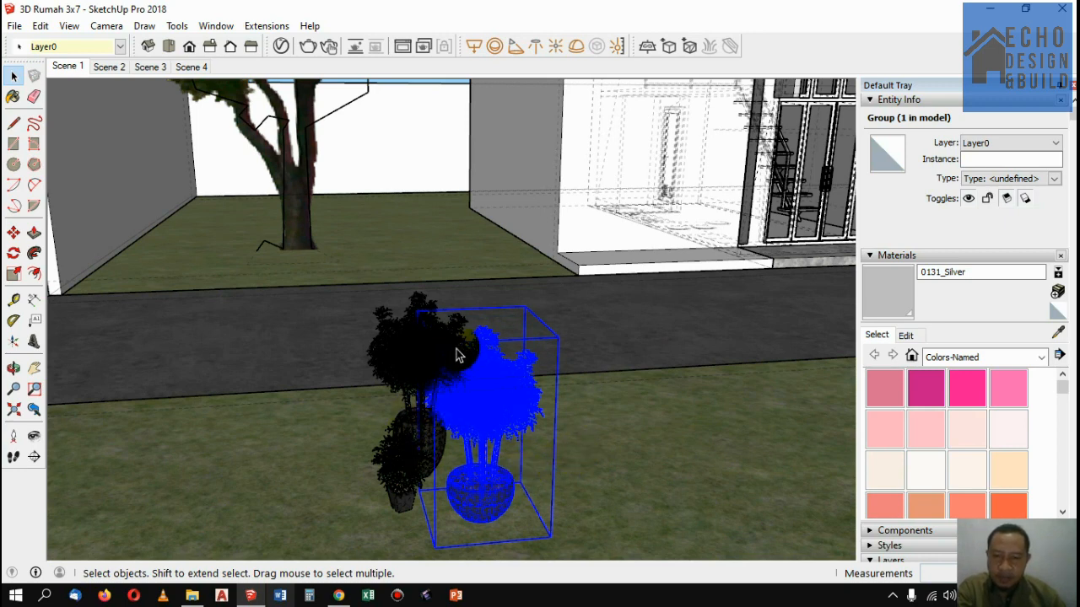
Step: Move the grouped round-pot bamboo plant about 11 m from the grass onto the entrance terrace, beside the right end of the glass doors
{"action": "left_click", "coordinate": [422, 361]}
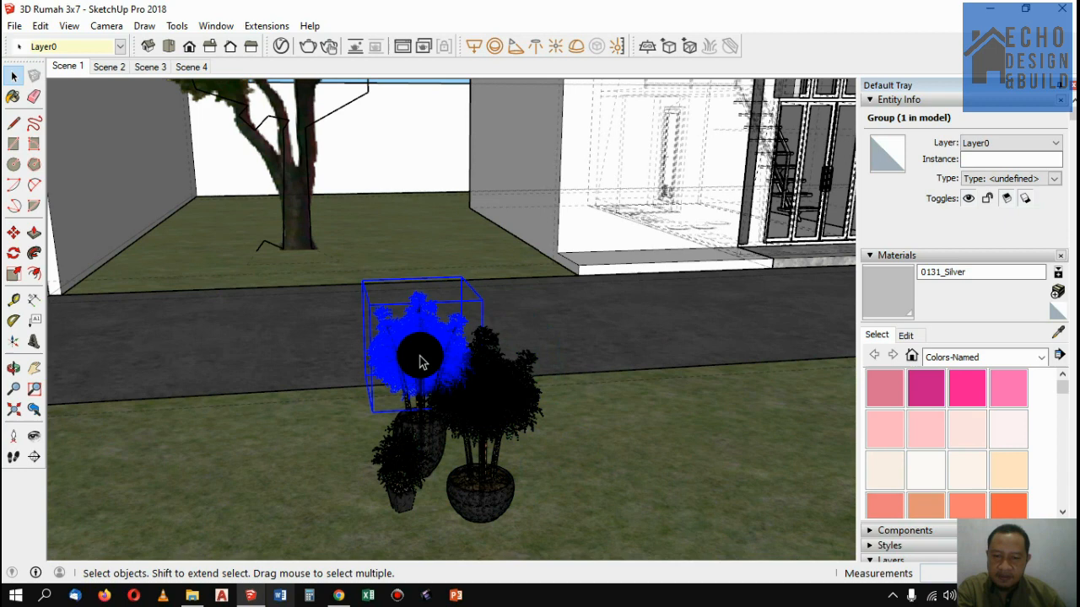
{"action": "left_click", "coordinate": [496, 461]}
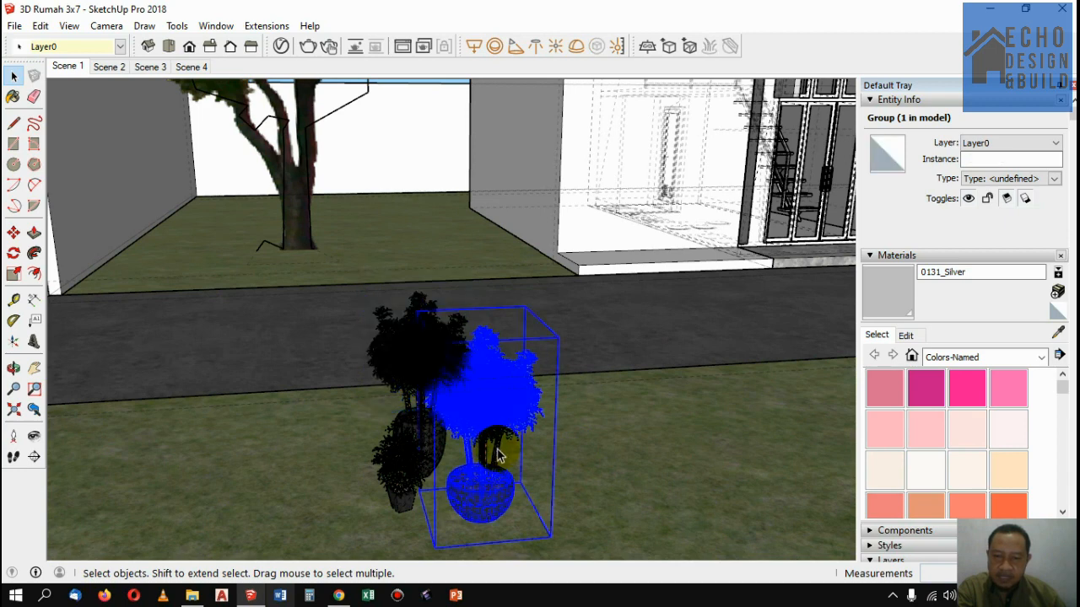
{"action": "left_click", "coordinate": [15, 236]}
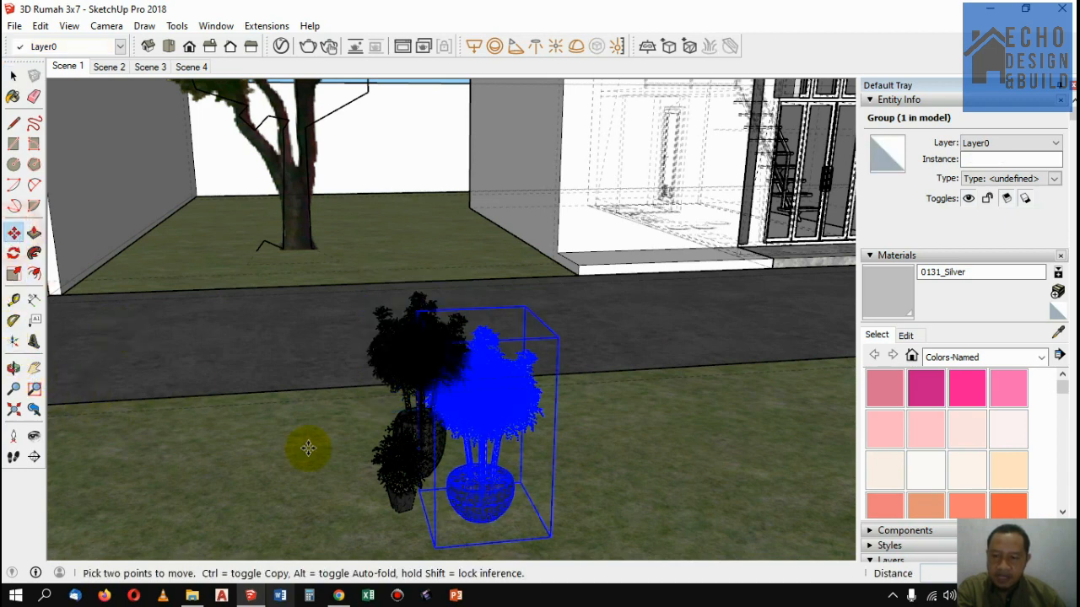
{"action": "left_click", "coordinate": [503, 530]}
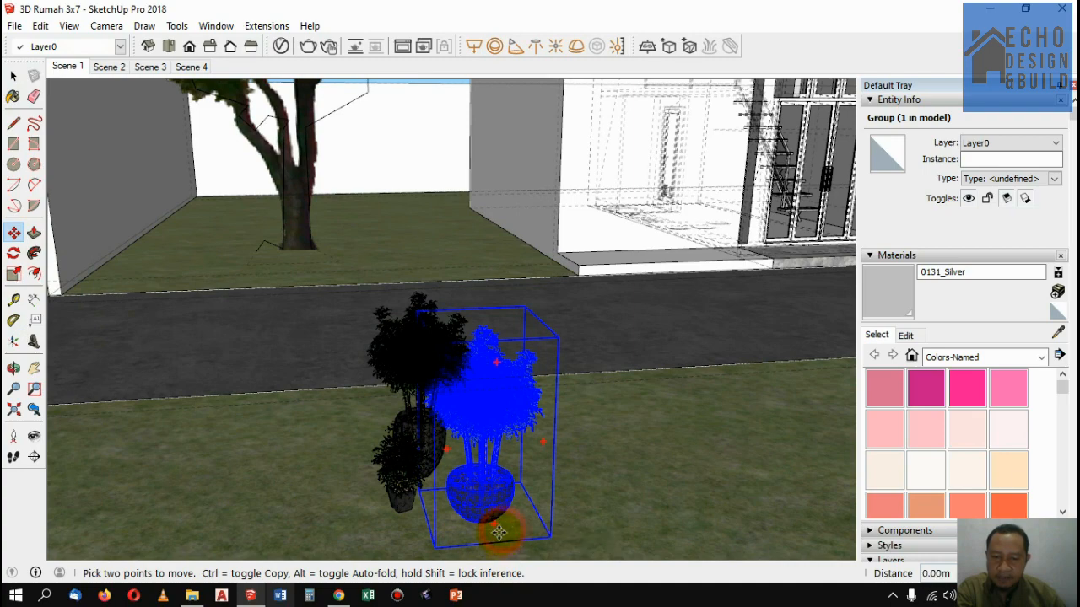
{"action": "scroll", "coordinate": [440, 542], "scroll_direction": "down", "scroll_amount": 3}
{"action": "scroll", "coordinate": [437, 543], "scroll_direction": "down", "scroll_amount": 3}
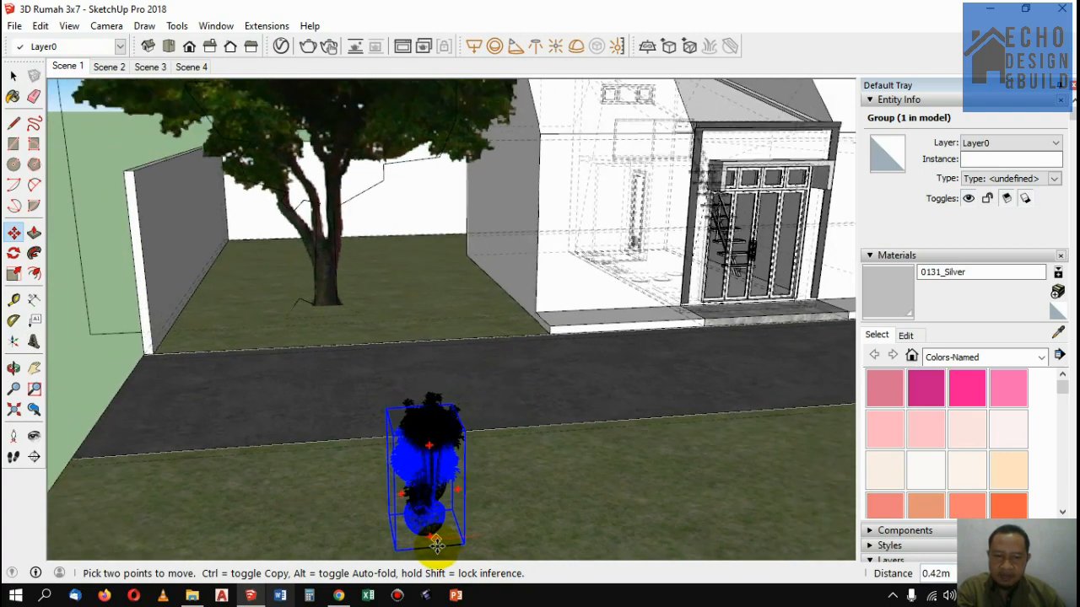
{"action": "scroll", "coordinate": [802, 297], "scroll_direction": "up", "scroll_amount": 5}
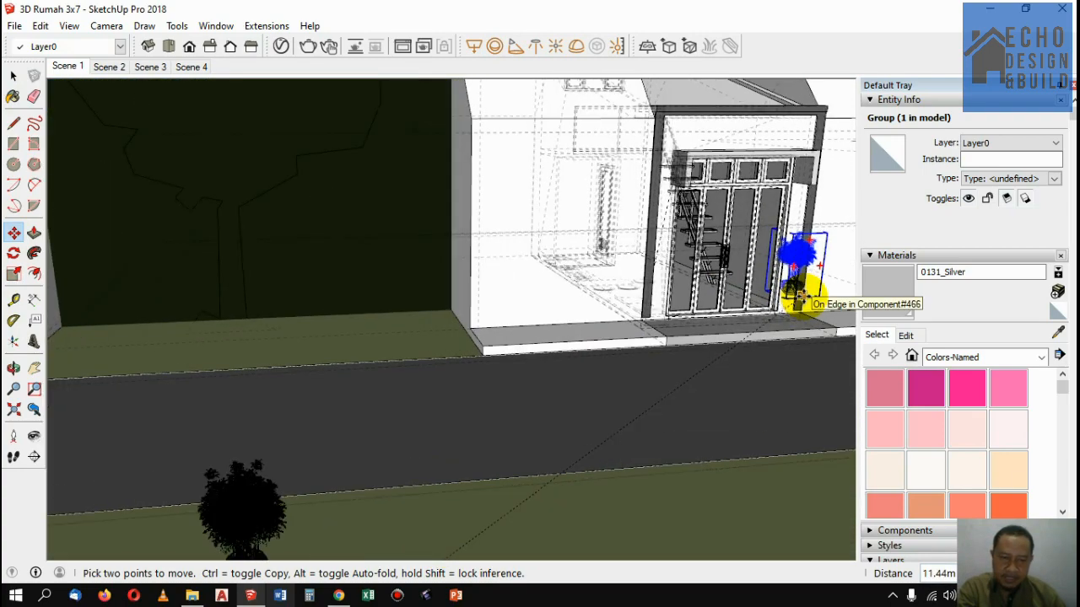
{"action": "scroll", "coordinate": [813, 331], "scroll_direction": "up", "scroll_amount": 5}
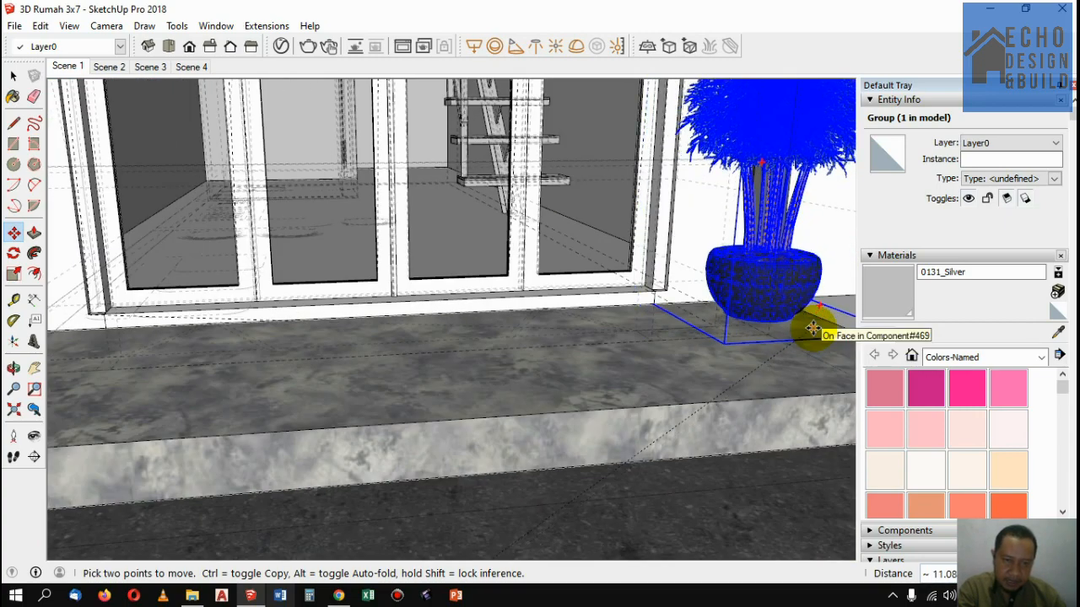
{"action": "left_click", "coordinate": [813, 329]}
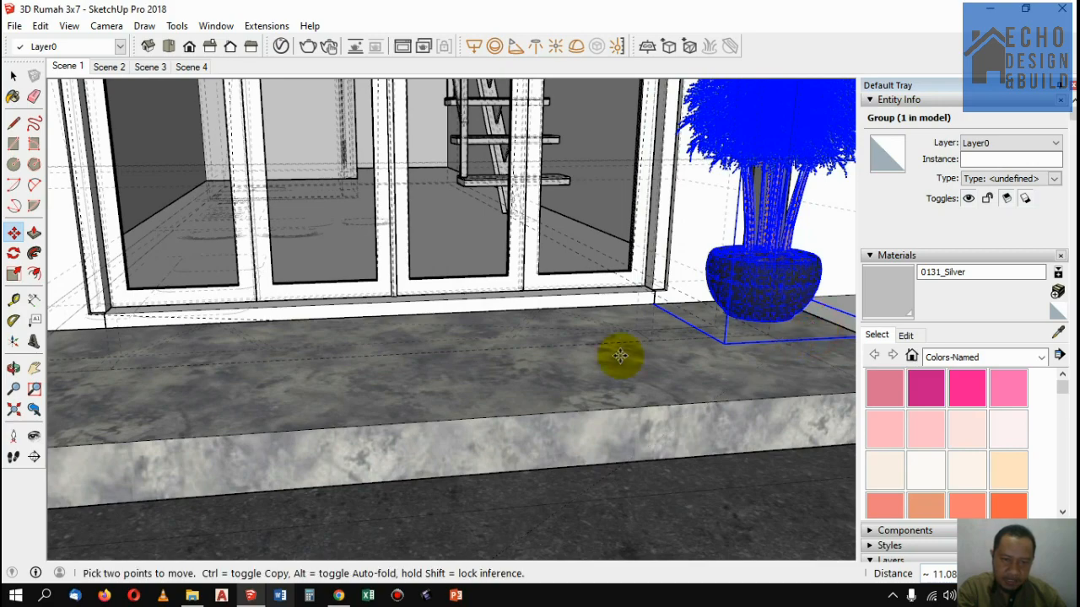
Step: Shift the round-pot plant about 0.13 m across the terrace, away from the wall beside the doors
{"action": "scroll", "coordinate": [589, 365], "scroll_direction": "down", "scroll_amount": 5}
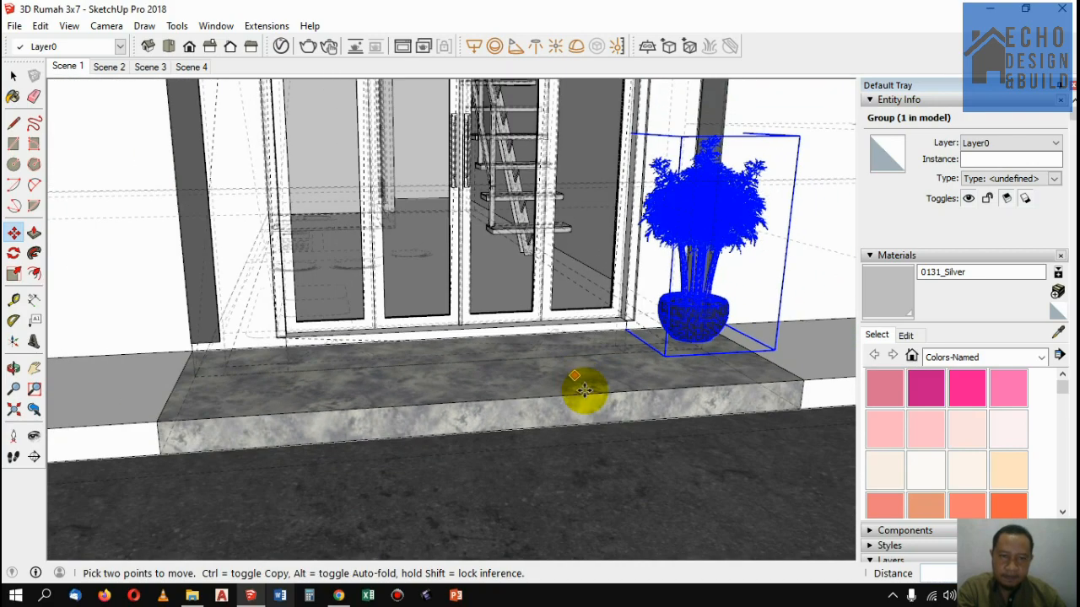
{"action": "left_click", "coordinate": [14, 368]}
{"action": "left_click_drag", "start_coordinate": [699, 253], "coordinate": [494, 394]}
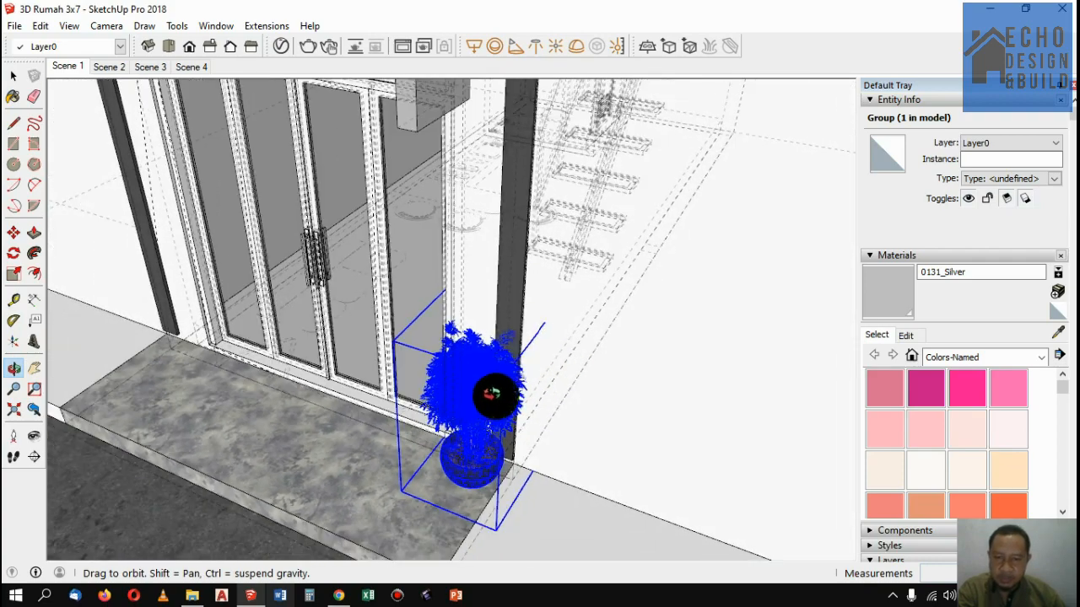
{"action": "left_click", "coordinate": [14, 233]}
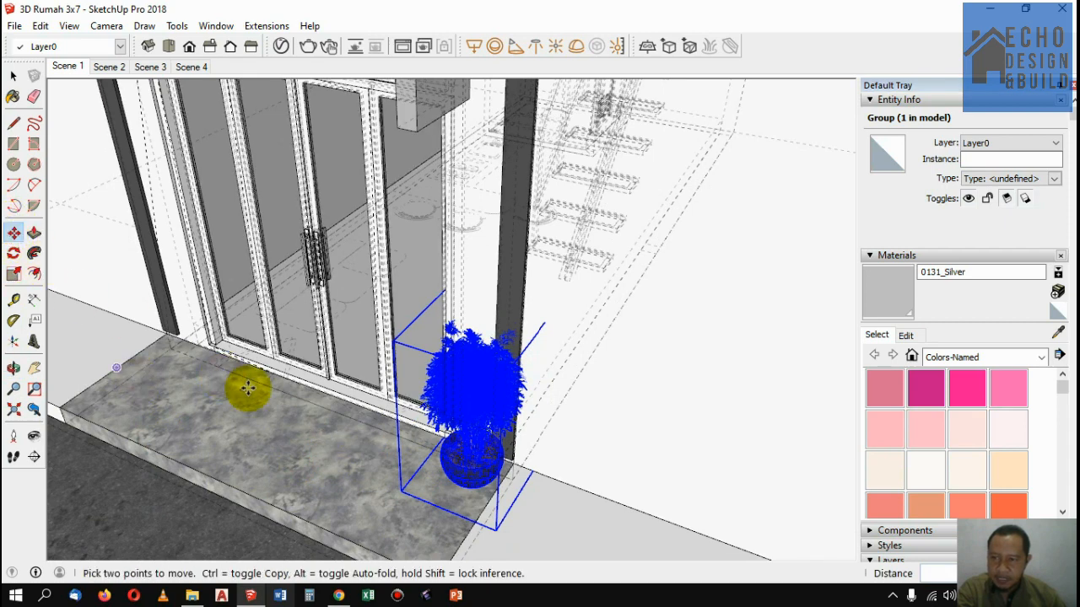
{"action": "left_click", "coordinate": [380, 476]}
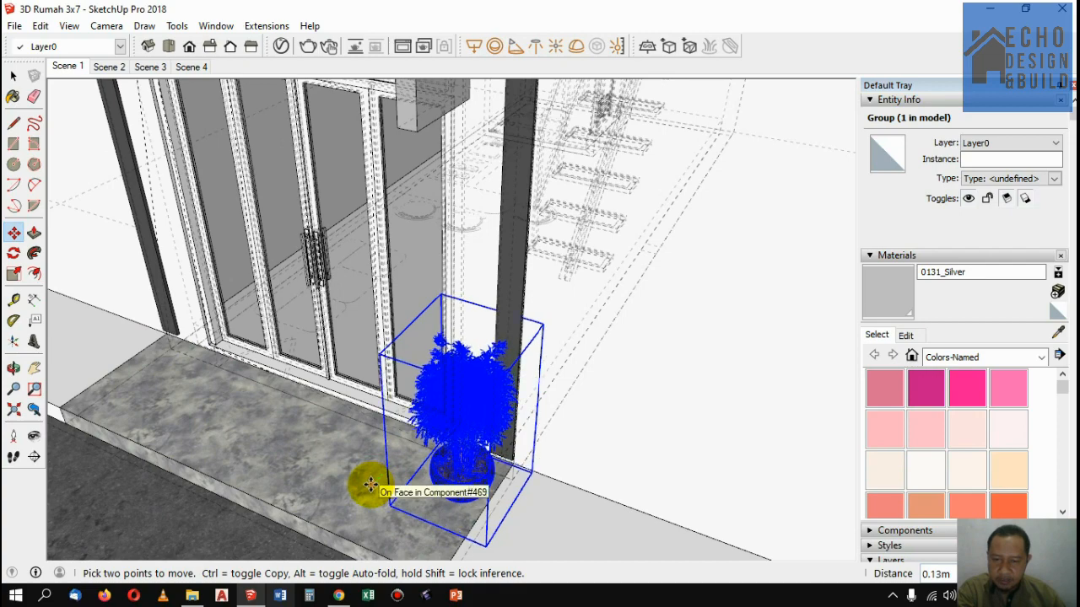
{"action": "left_click", "coordinate": [370, 485]}
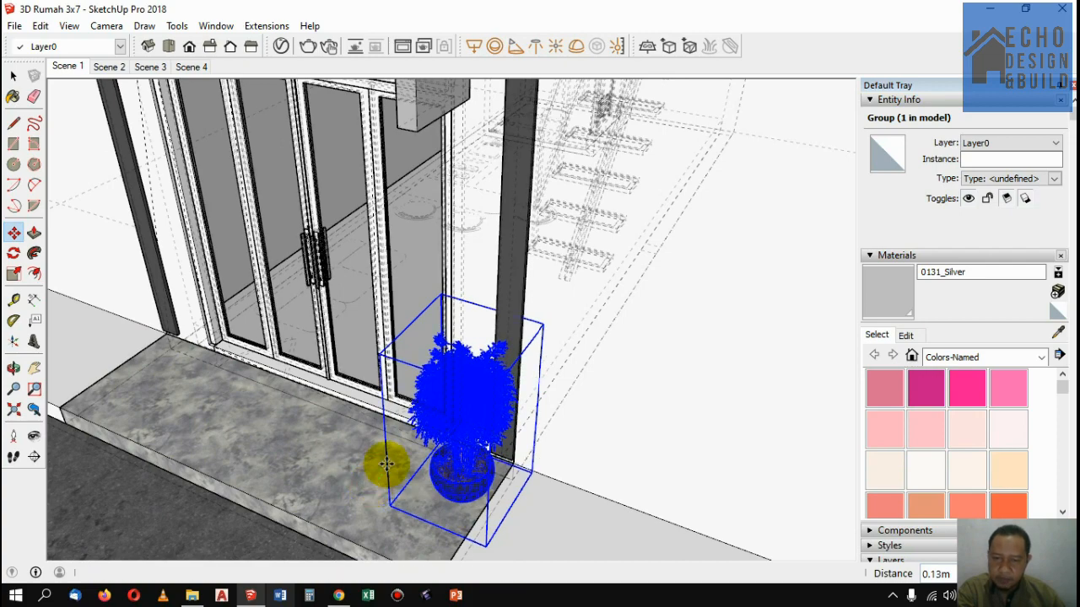
Step: Group the foliage, stems and tall pot of the larger bamboo plant remaining on the grass into a single group
{"action": "scroll", "coordinate": [524, 330], "scroll_direction": "down", "scroll_amount": 6}
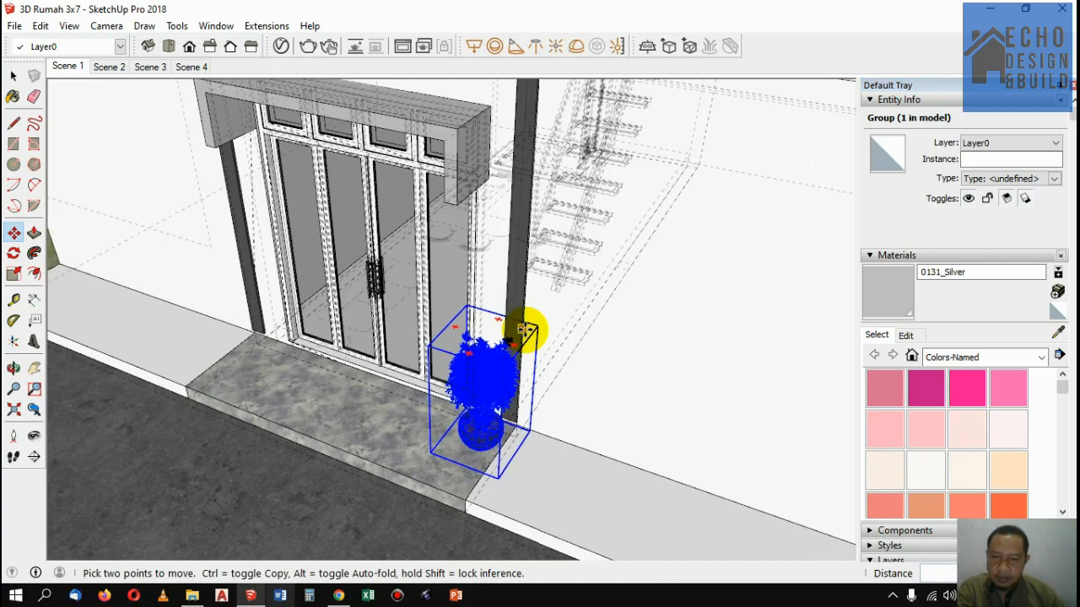
{"action": "scroll", "coordinate": [533, 323], "scroll_direction": "down", "scroll_amount": 5}
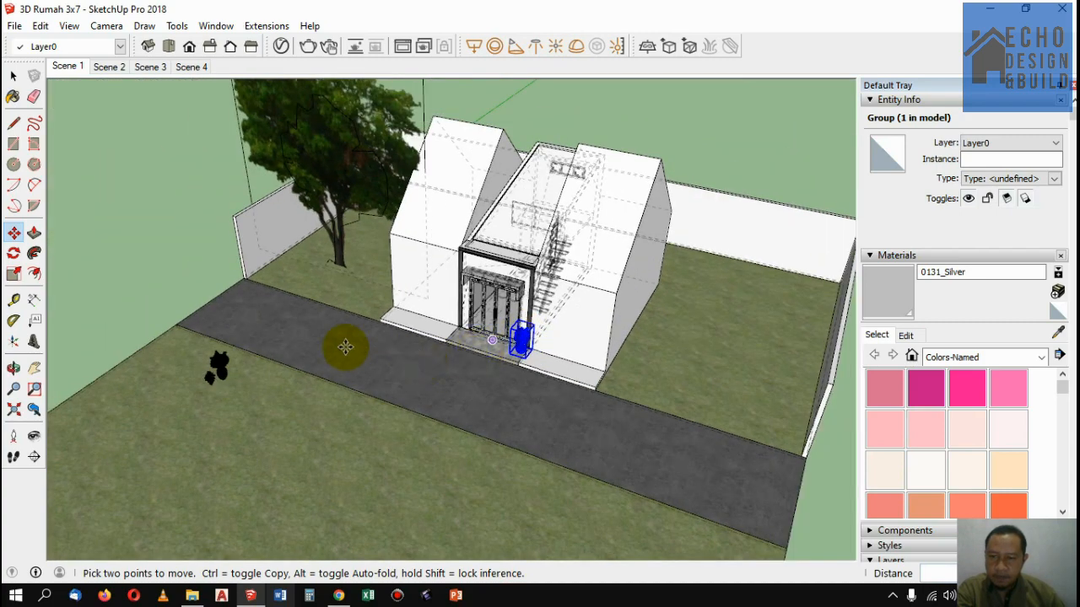
{"action": "left_click", "coordinate": [14, 76]}
{"action": "scroll", "coordinate": [196, 346], "scroll_direction": "up", "scroll_amount": 8}
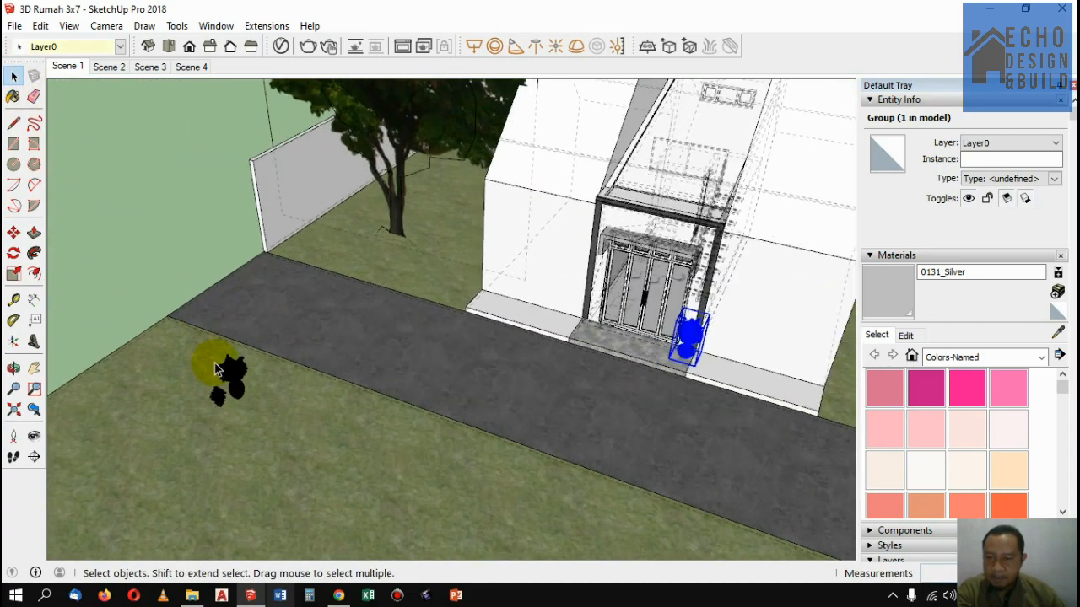
{"action": "scroll", "coordinate": [245, 381], "scroll_direction": "up", "scroll_amount": 5}
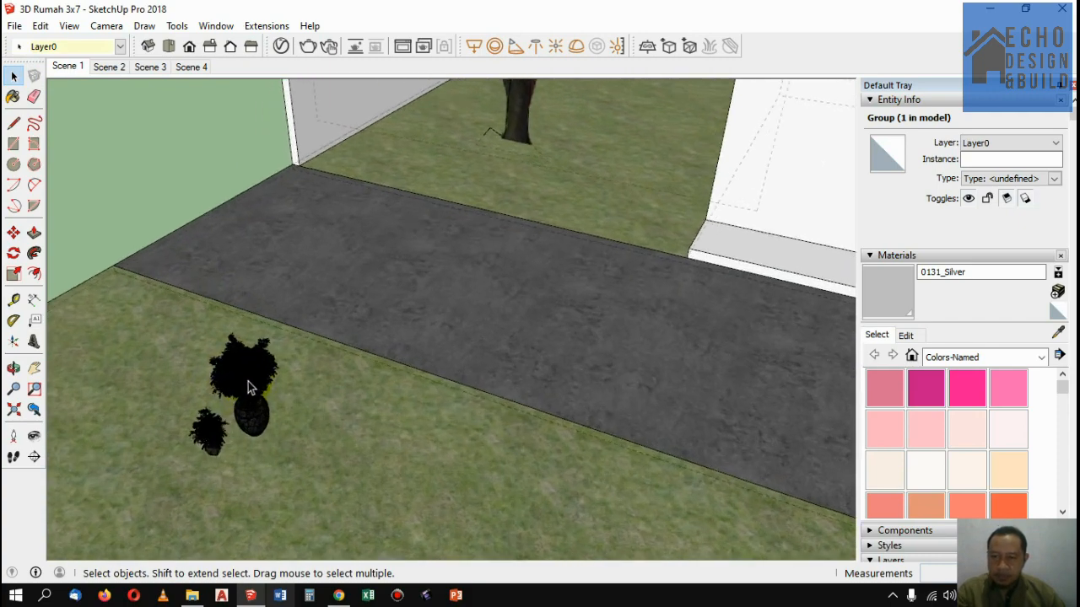
{"action": "left_click", "coordinate": [247, 380]}
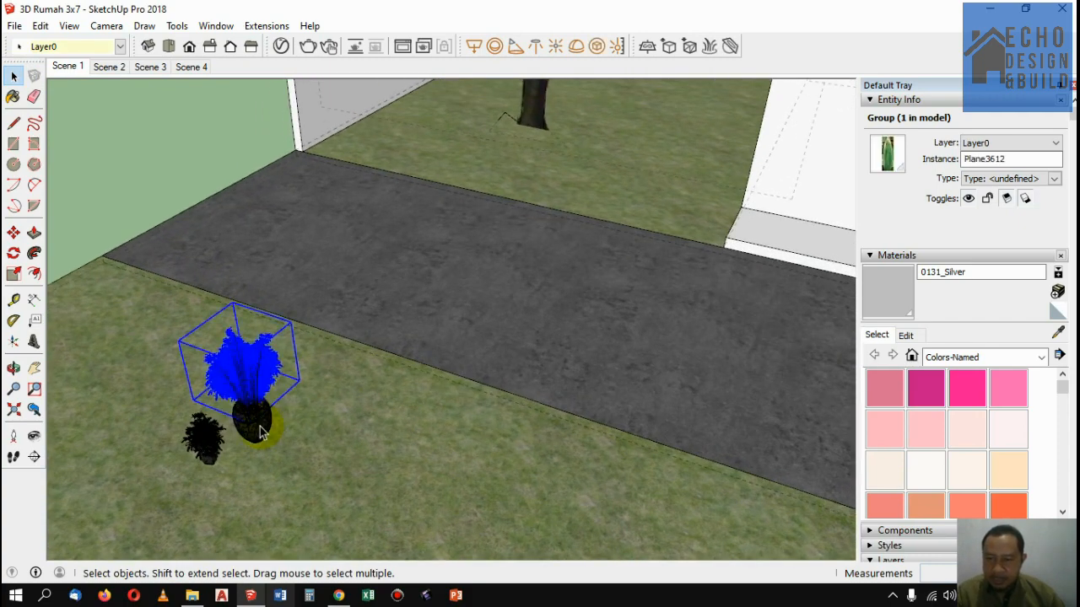
{"action": "scroll", "coordinate": [260, 432], "scroll_direction": "up", "scroll_amount": 1}
{"action": "scroll", "coordinate": [260, 431], "scroll_direction": "up", "scroll_amount": 2}
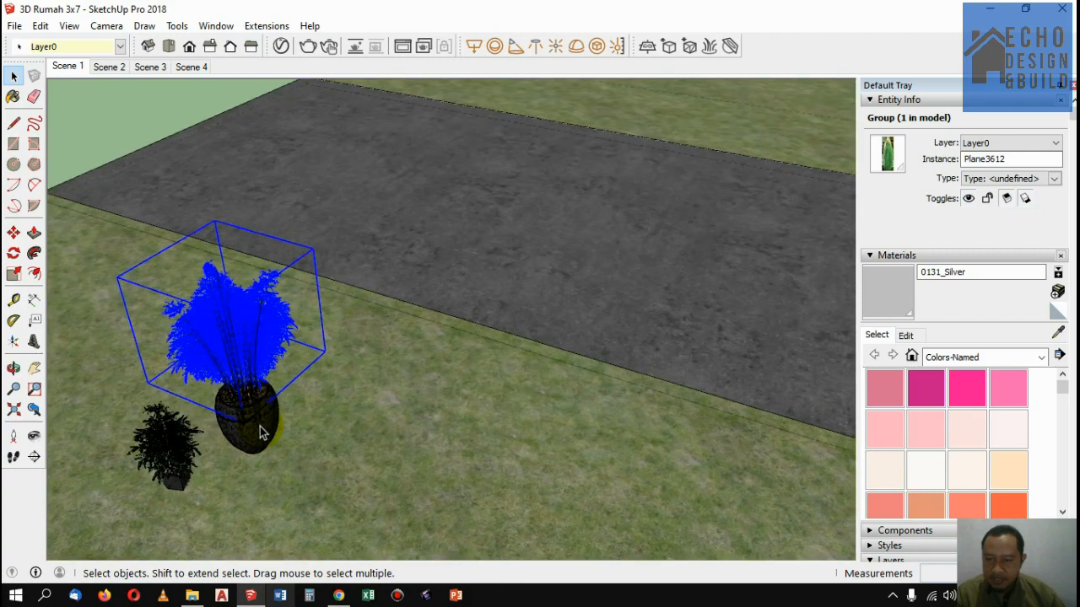
{"action": "left_click", "coordinate": [259, 432], "text": "shift"}
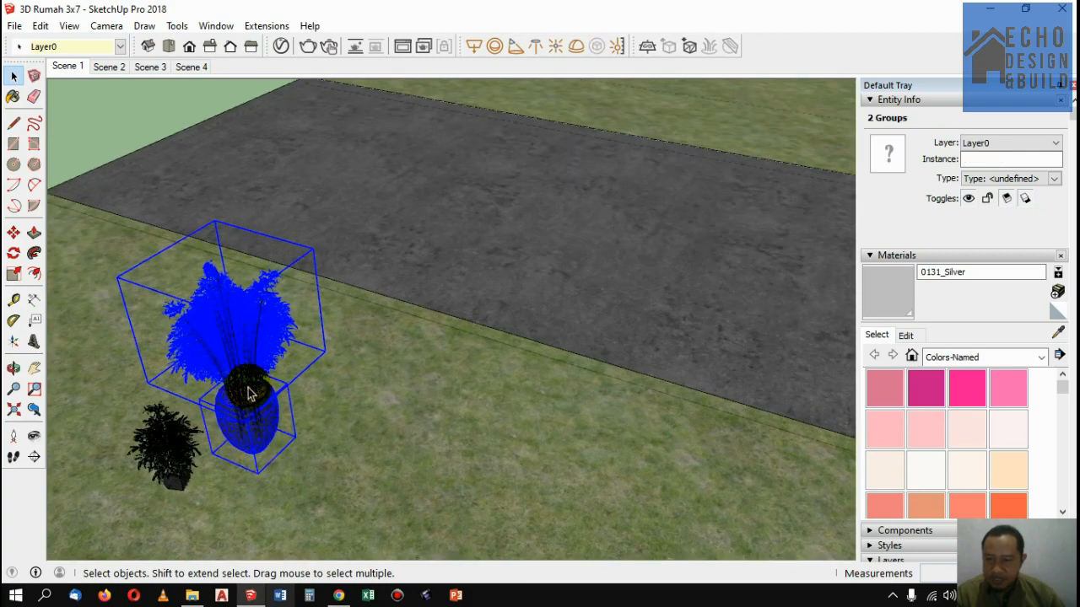
{"action": "scroll", "coordinate": [231, 397], "scroll_direction": "up", "scroll_amount": 2}
{"action": "scroll", "coordinate": [230, 397], "scroll_direction": "up", "scroll_amount": 2}
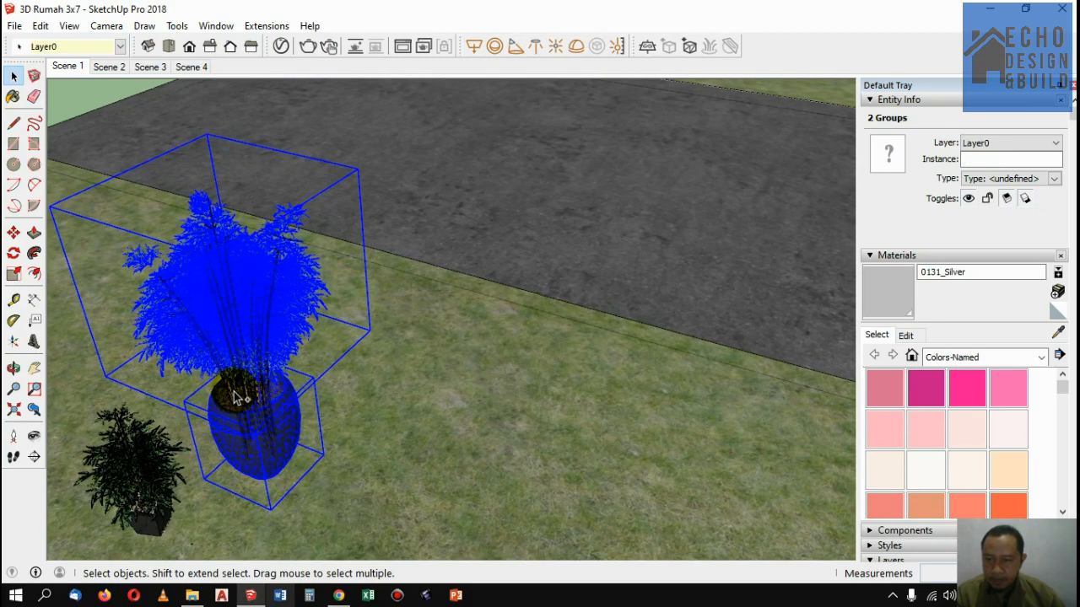
{"action": "left_click", "coordinate": [236, 397], "text": "shift"}
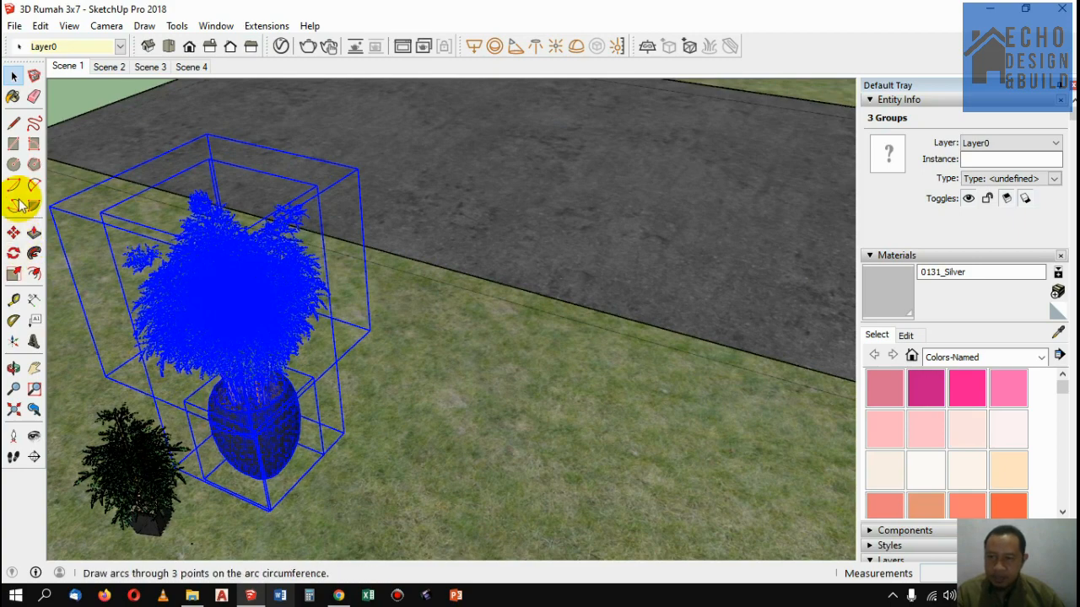
{"action": "right_click", "coordinate": [235, 289]}
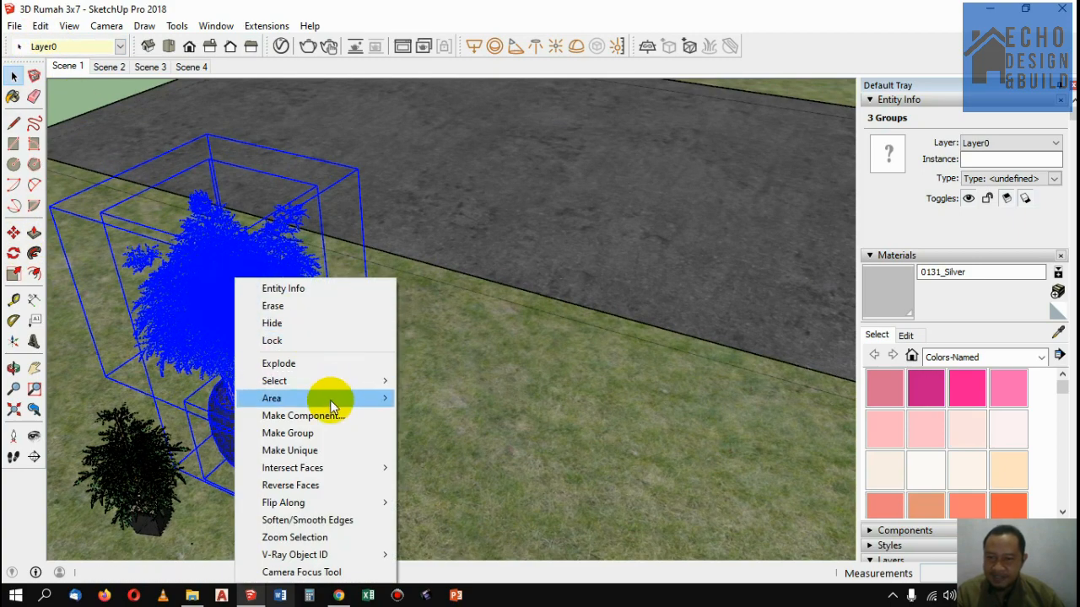
{"action": "left_click", "coordinate": [319, 434]}
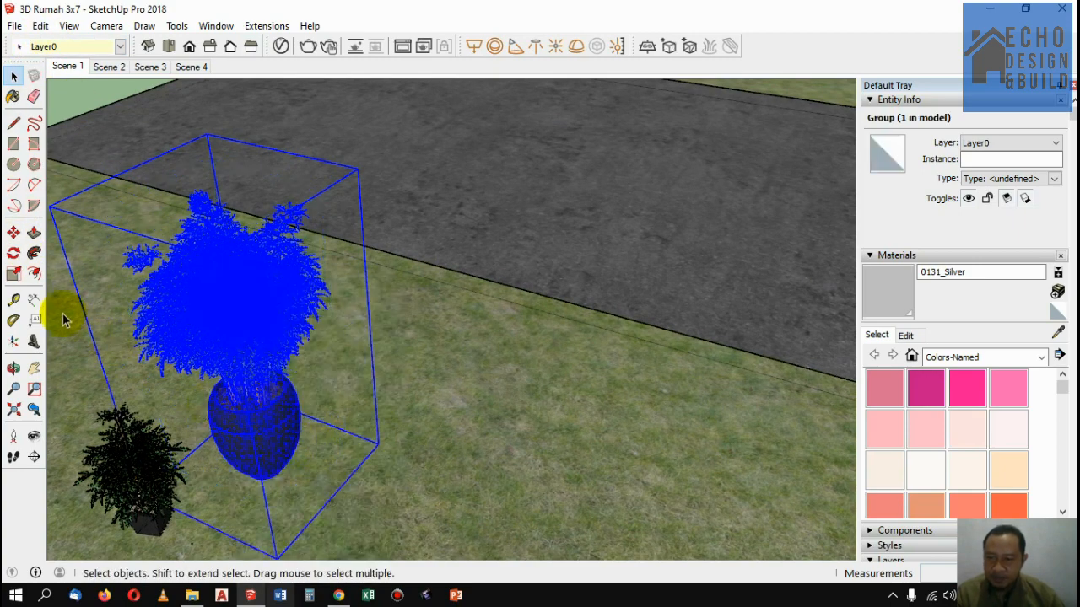
Step: Move the grouped tall-pot plant about 8.81 m from the grass onto the entrance terrace, beside the left end of the glass doors
{"action": "left_click", "coordinate": [12, 232]}
{"action": "left_click", "coordinate": [13, 233]}
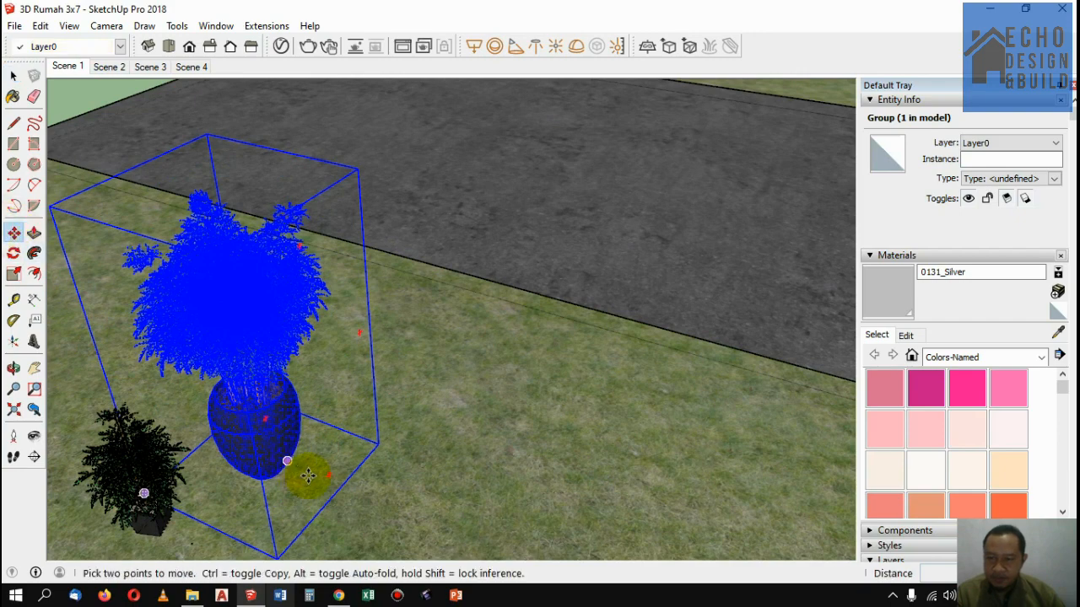
{"action": "scroll", "coordinate": [247, 477], "scroll_direction": "down", "scroll_amount": 6}
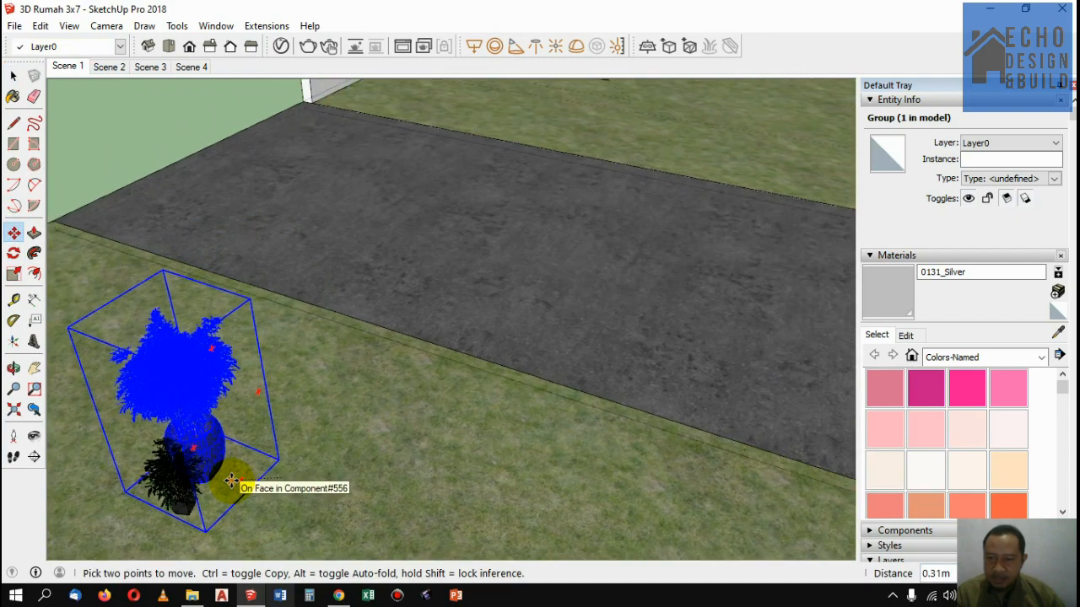
{"action": "scroll", "coordinate": [234, 475], "scroll_direction": "down", "scroll_amount": 6}
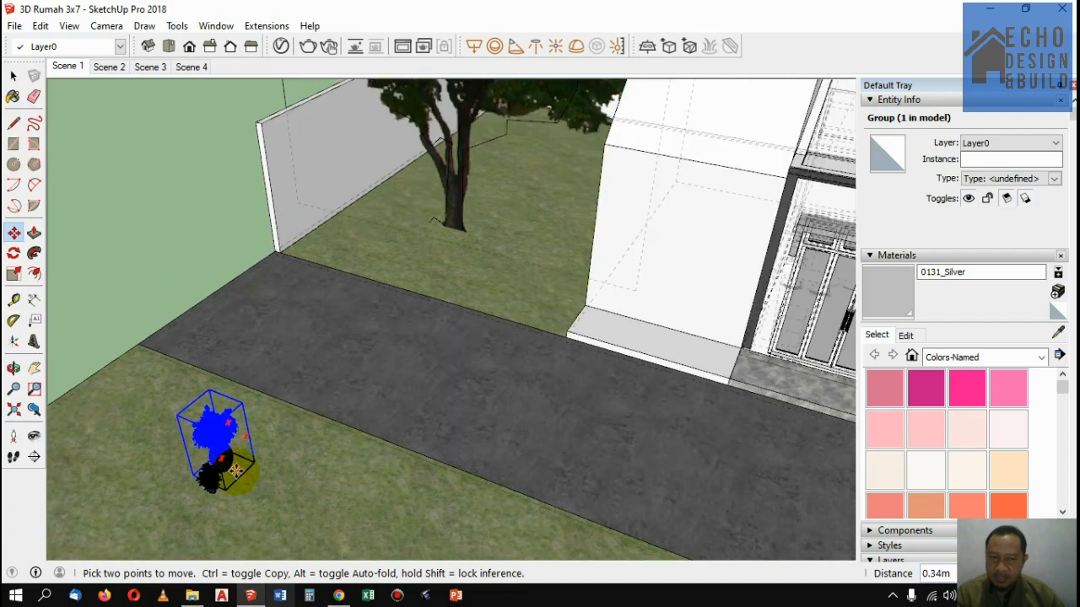
{"action": "left_click", "coordinate": [301, 441]}
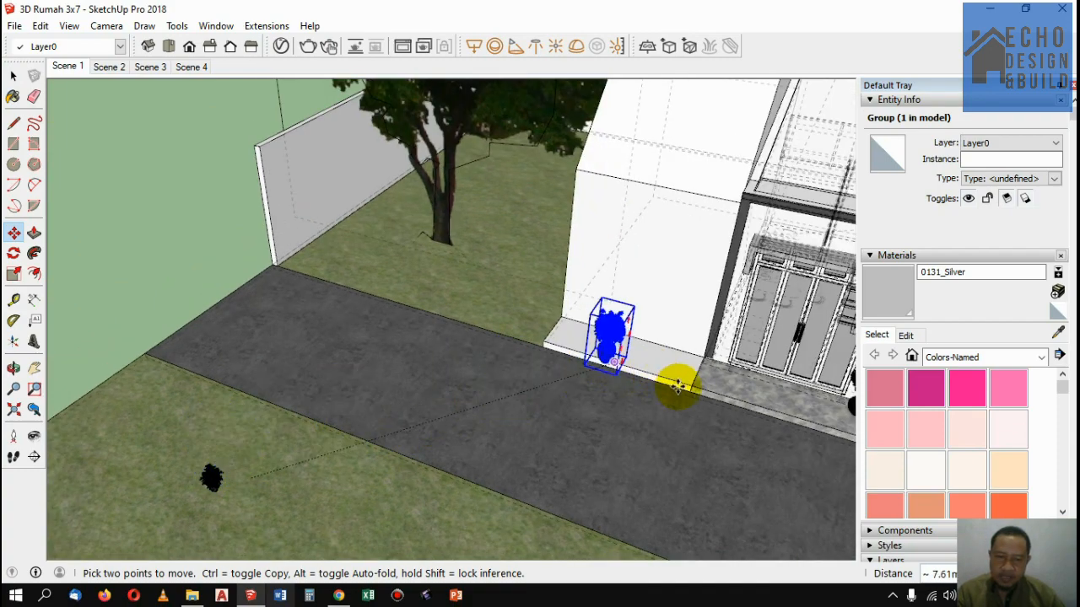
{"action": "scroll", "coordinate": [711, 366], "scroll_direction": "up", "scroll_amount": 2}
{"action": "scroll", "coordinate": [711, 366], "scroll_direction": "up", "scroll_amount": 5}
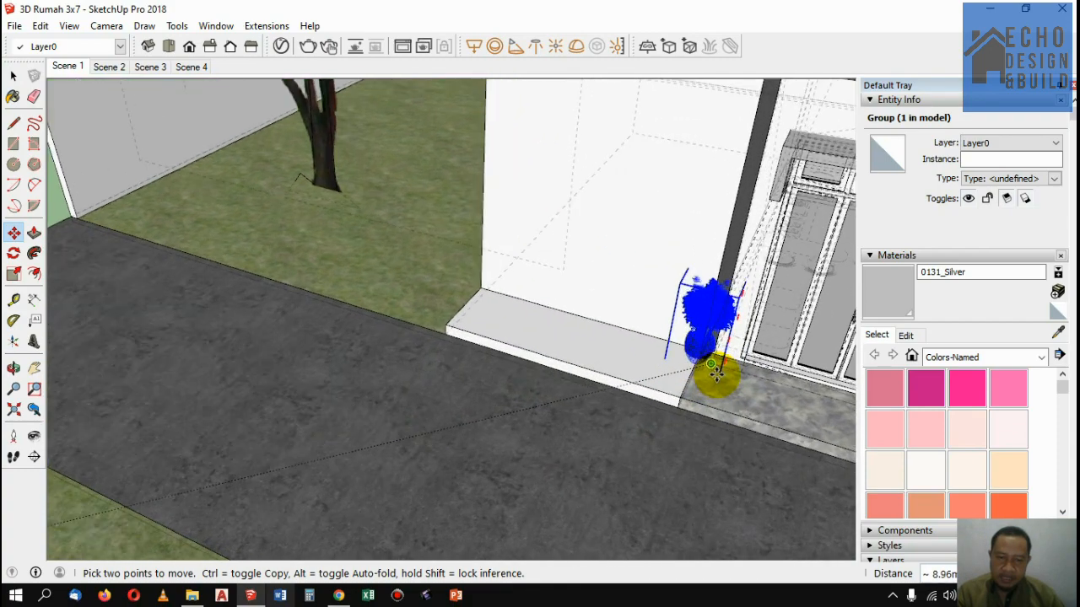
{"action": "scroll", "coordinate": [716, 371], "scroll_direction": "up", "scroll_amount": 2}
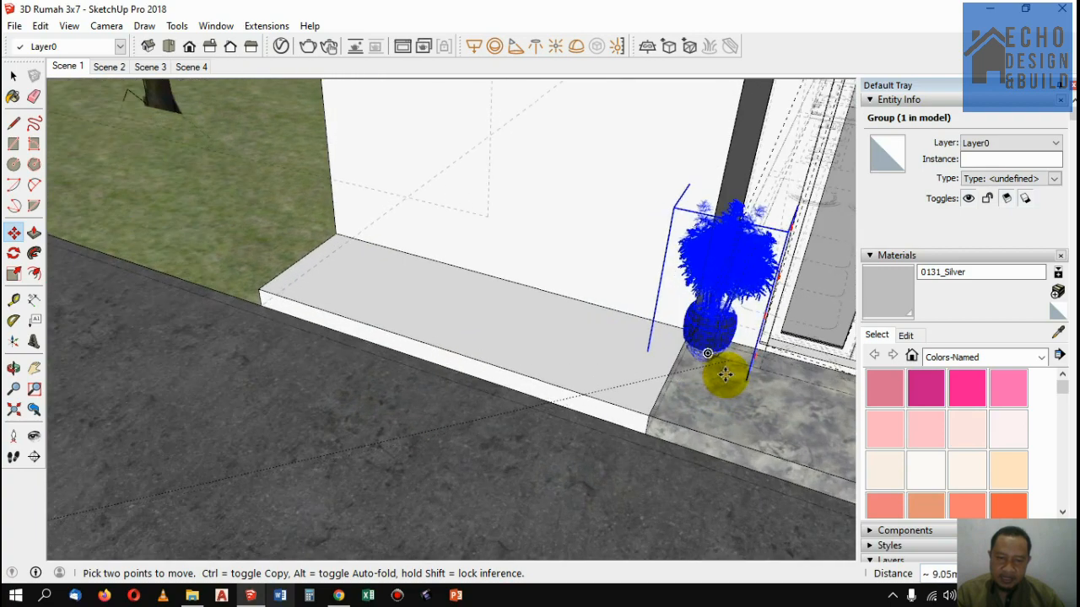
{"action": "scroll", "coordinate": [717, 374], "scroll_direction": "up", "scroll_amount": 2}
{"action": "scroll", "coordinate": [736, 371], "scroll_direction": "up", "scroll_amount": 3}
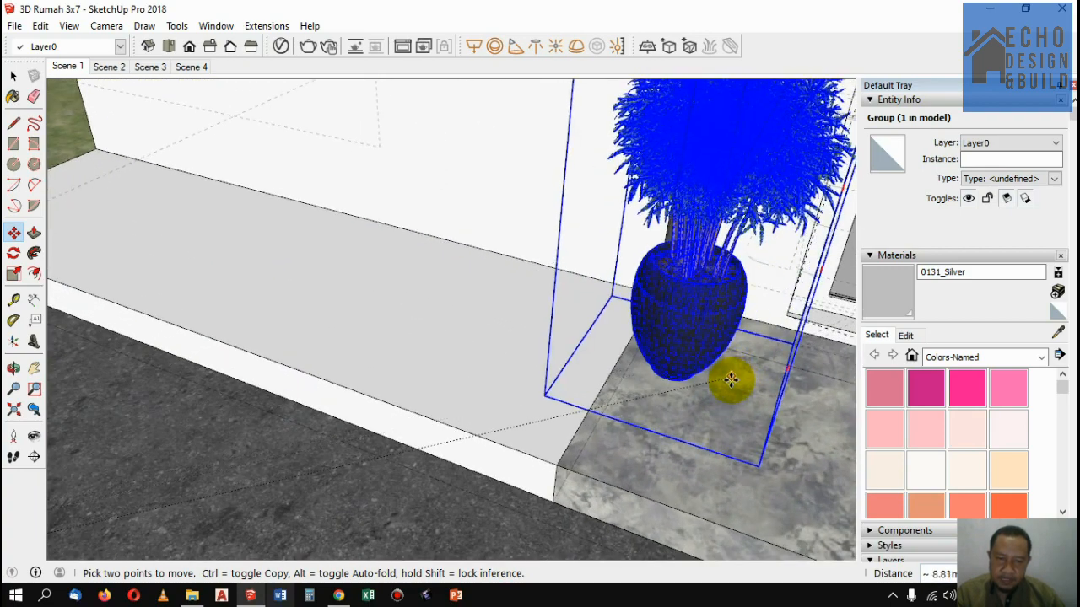
{"action": "left_click", "coordinate": [730, 380]}
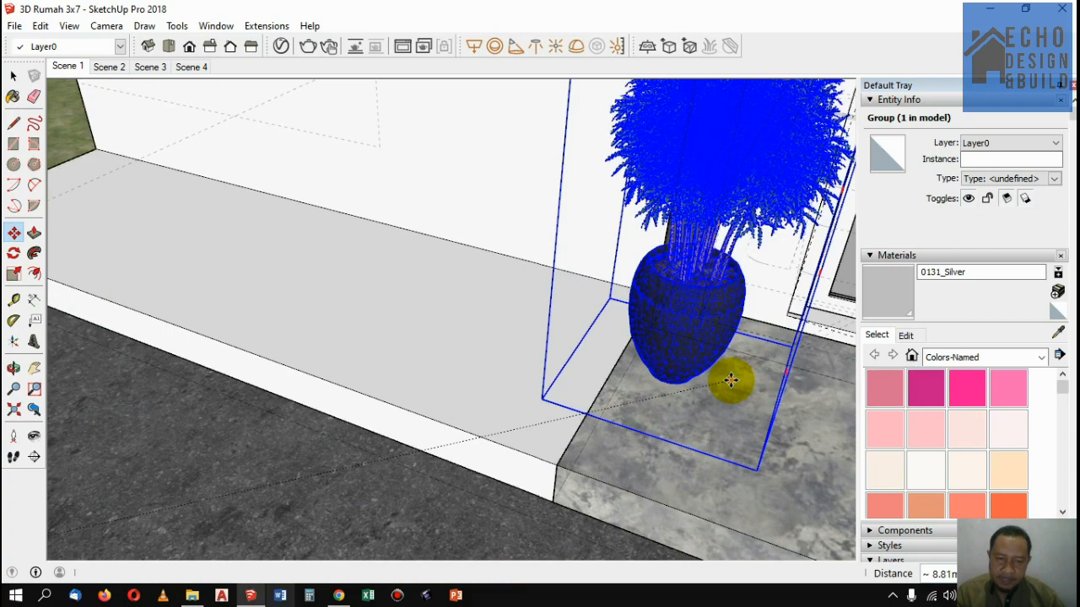
{"action": "scroll", "coordinate": [523, 368], "scroll_direction": "down", "scroll_amount": 3}
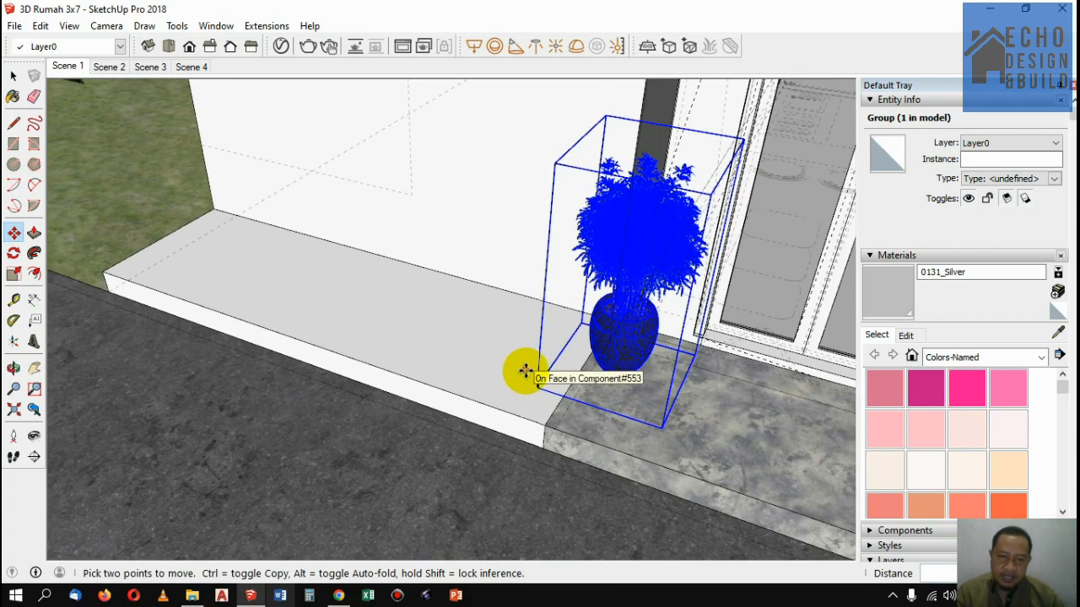
{"action": "scroll", "coordinate": [524, 371], "scroll_direction": "down", "scroll_amount": 5}
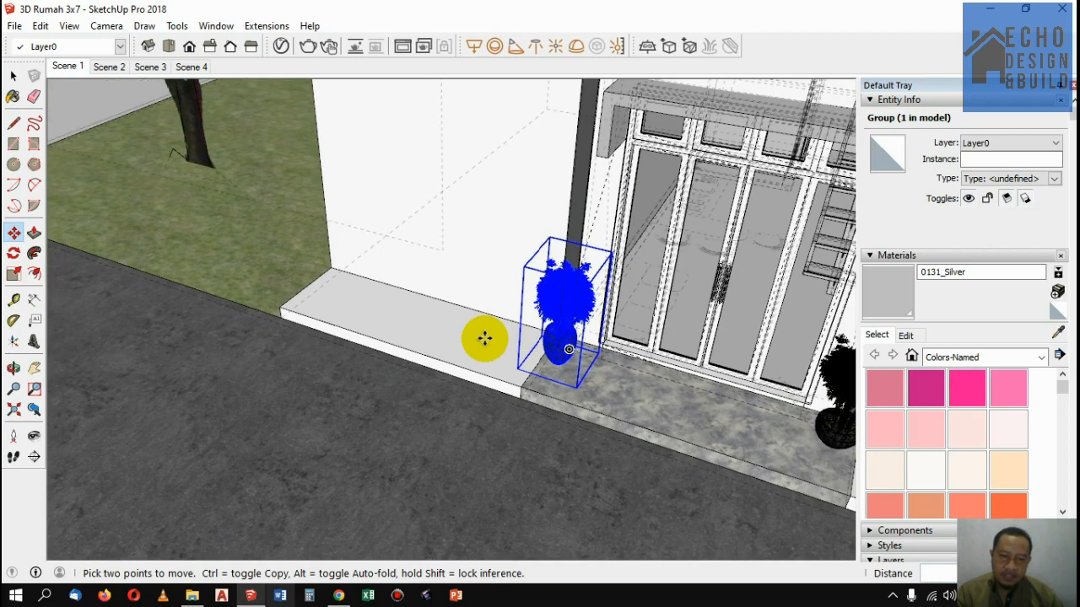
{"action": "scroll", "coordinate": [485, 338], "scroll_direction": "down", "scroll_amount": 2}
{"action": "left_click", "coordinate": [13, 76]}
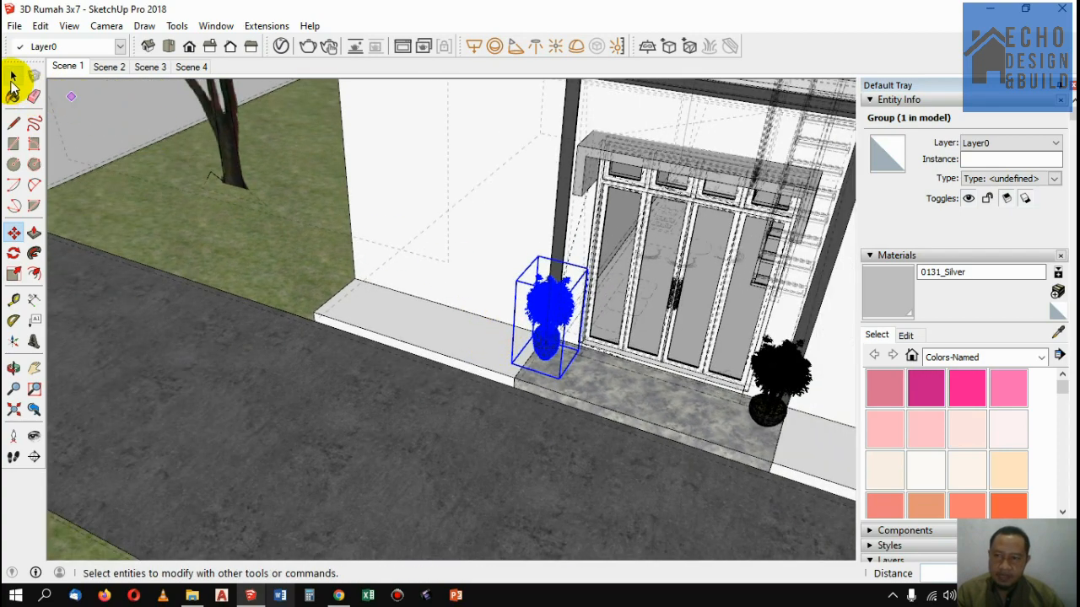
{"action": "left_click", "coordinate": [12, 79]}
Step: Shift the round-pot plant at the right end of the doors slightly toward the terrace's front edge
{"action": "left_click", "coordinate": [770, 408]}
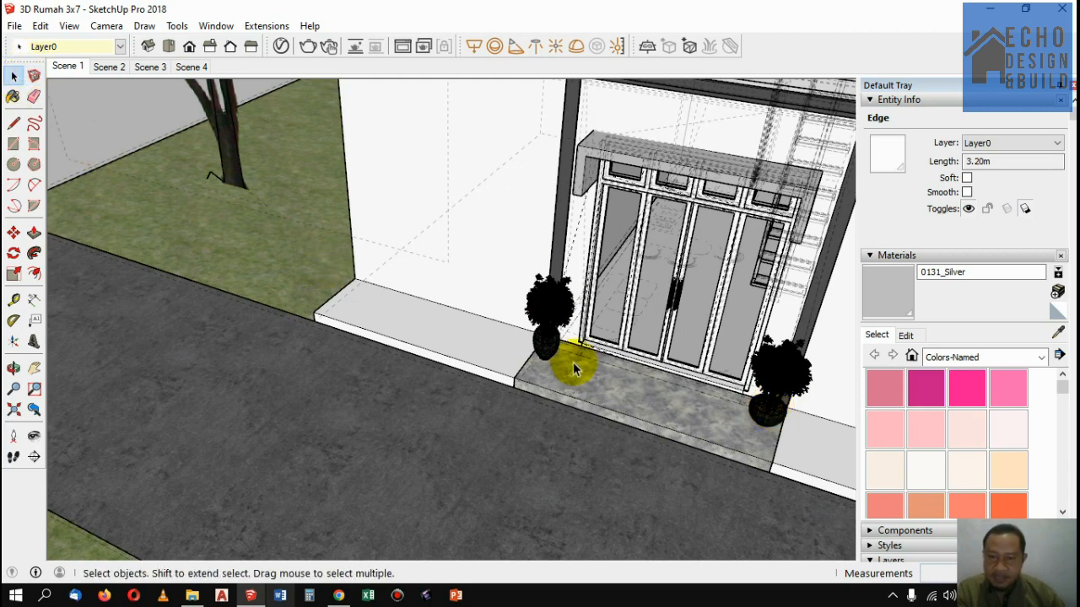
{"action": "left_click", "coordinate": [778, 381]}
{"action": "left_click", "coordinate": [14, 233]}
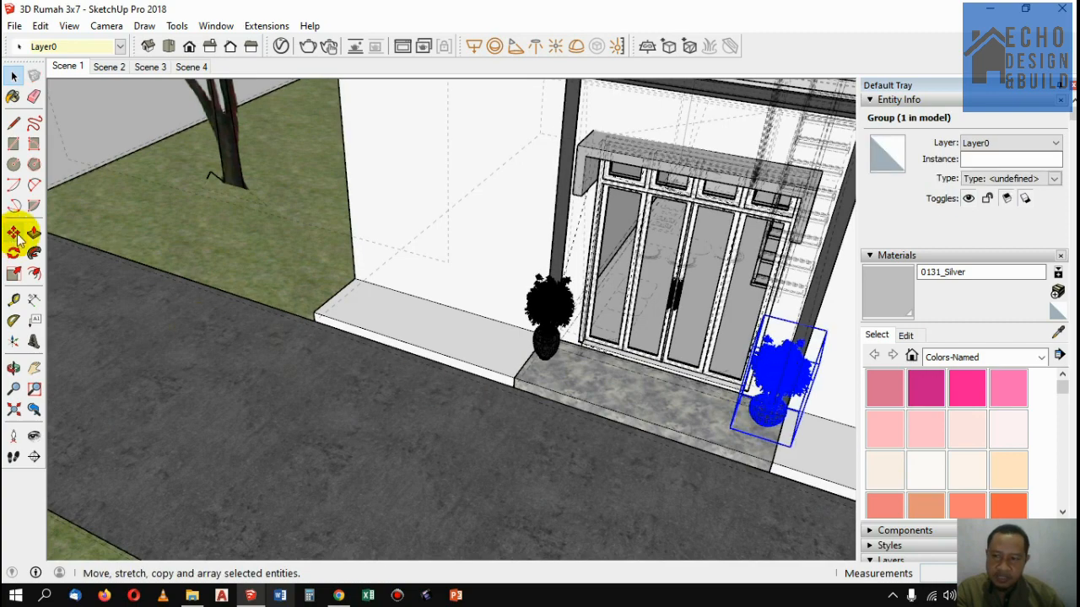
{"action": "scroll", "coordinate": [771, 447], "scroll_direction": "up", "scroll_amount": 1}
{"action": "scroll", "coordinate": [771, 447], "scroll_direction": "up", "scroll_amount": 5}
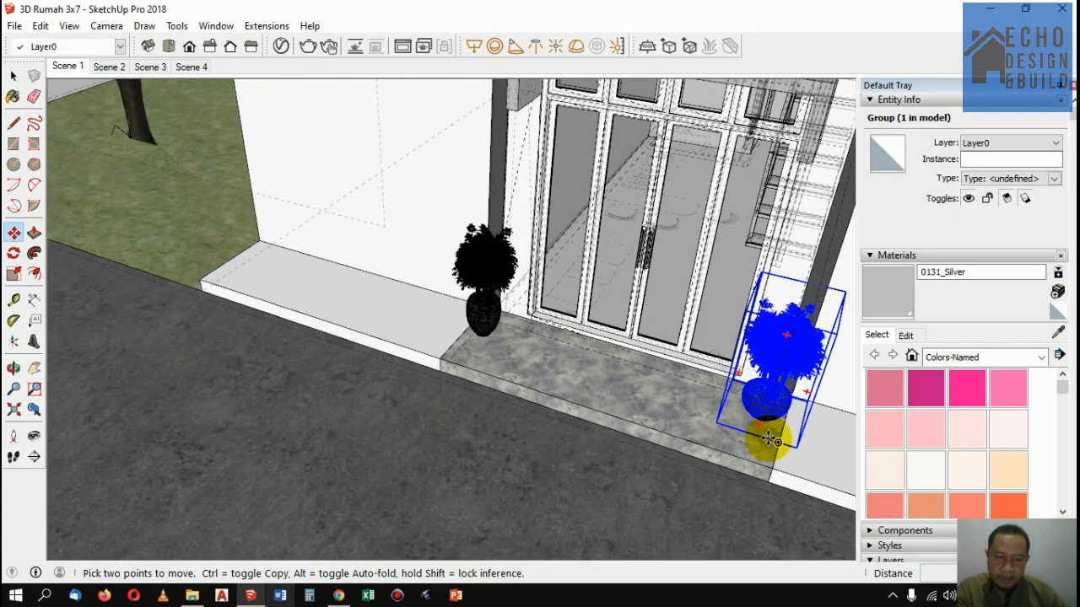
{"action": "scroll", "coordinate": [759, 424], "scroll_direction": "up", "scroll_amount": 2}
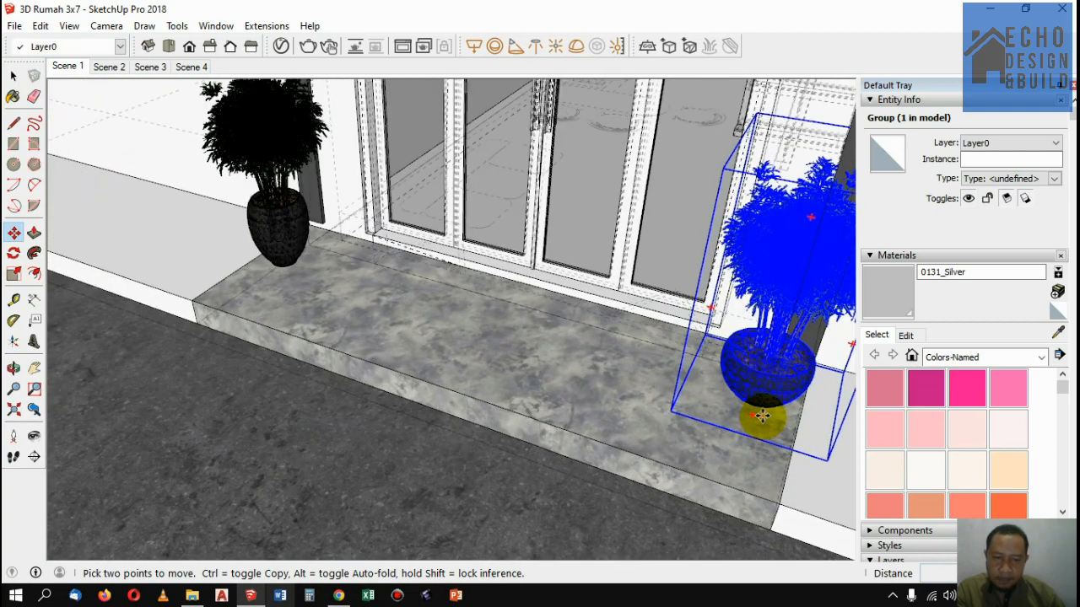
{"action": "left_click", "coordinate": [762, 415]}
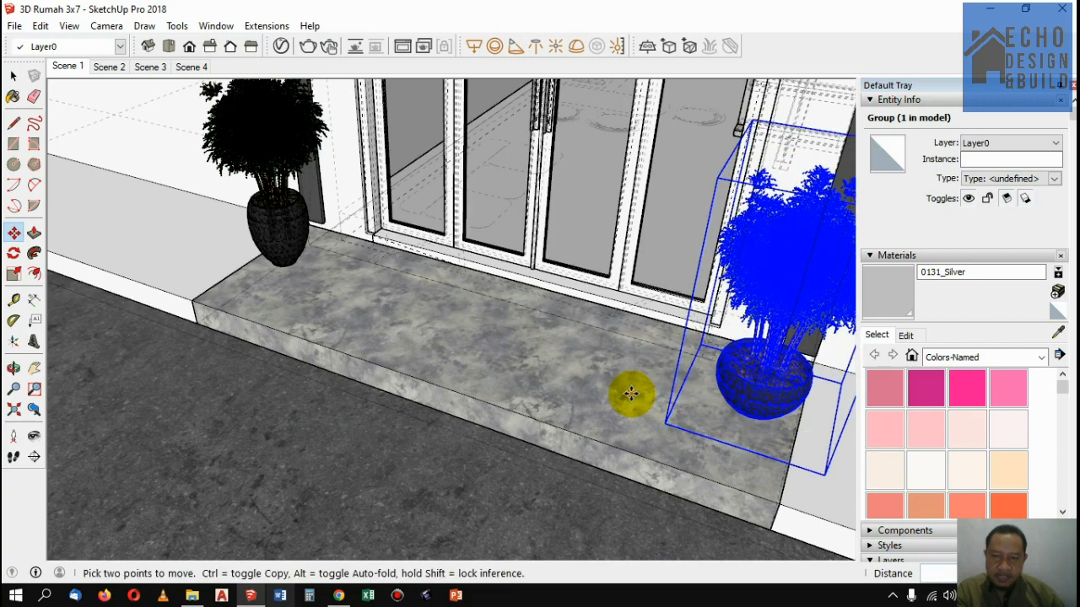
{"action": "scroll", "coordinate": [631, 392], "scroll_direction": "down", "scroll_amount": 3}
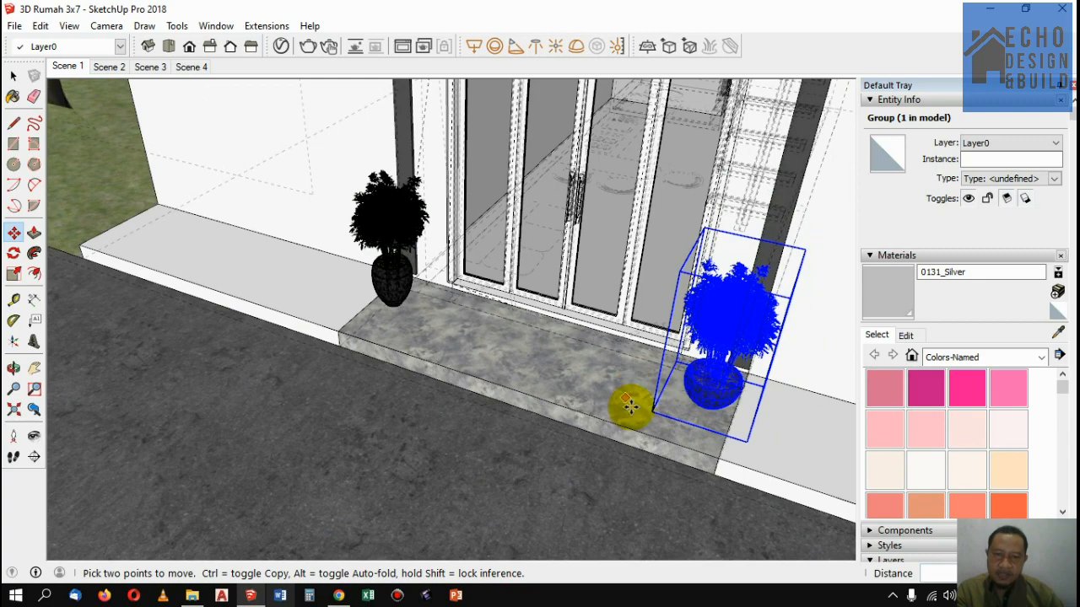
{"action": "left_click", "coordinate": [13, 76]}
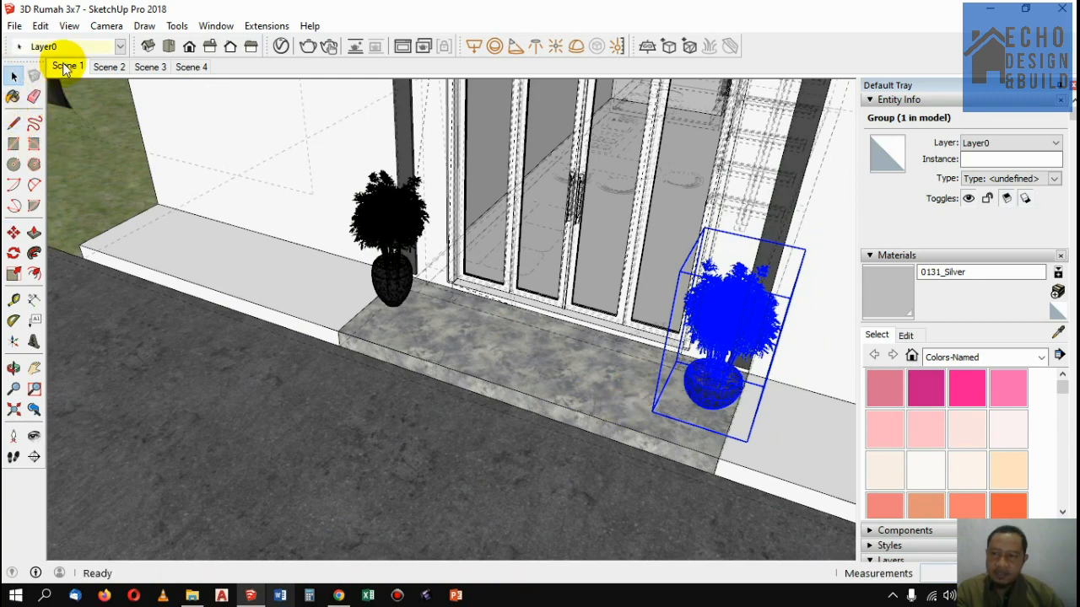
Step: Delete the parts of the small leftover potted plant on the grass across the road, and return to the Scene 1 view
{"action": "left_click", "coordinate": [64, 68]}
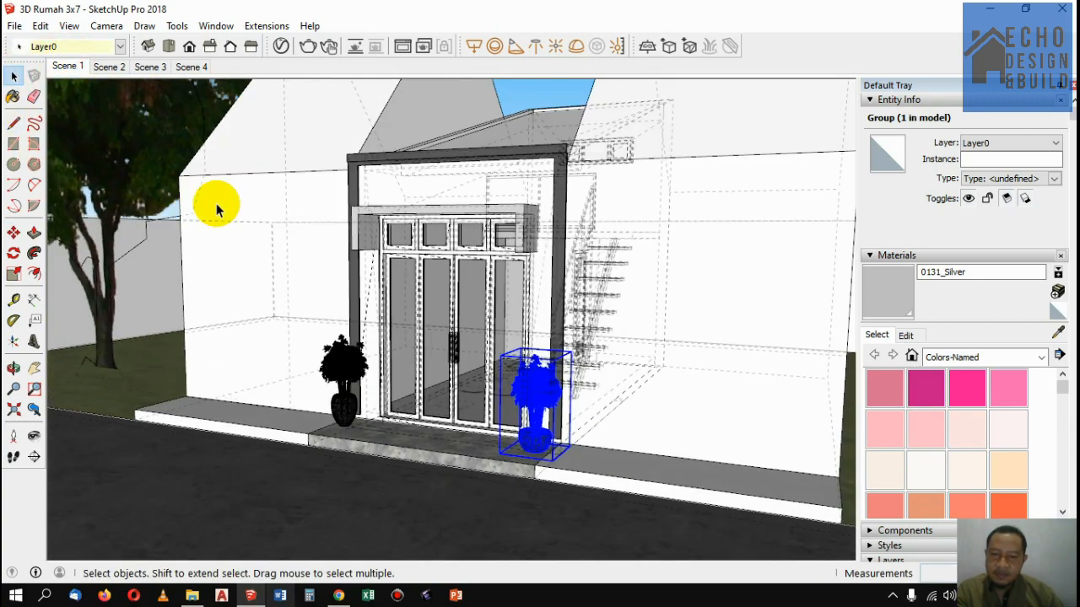
{"action": "scroll", "coordinate": [485, 307], "scroll_direction": "down", "scroll_amount": 4}
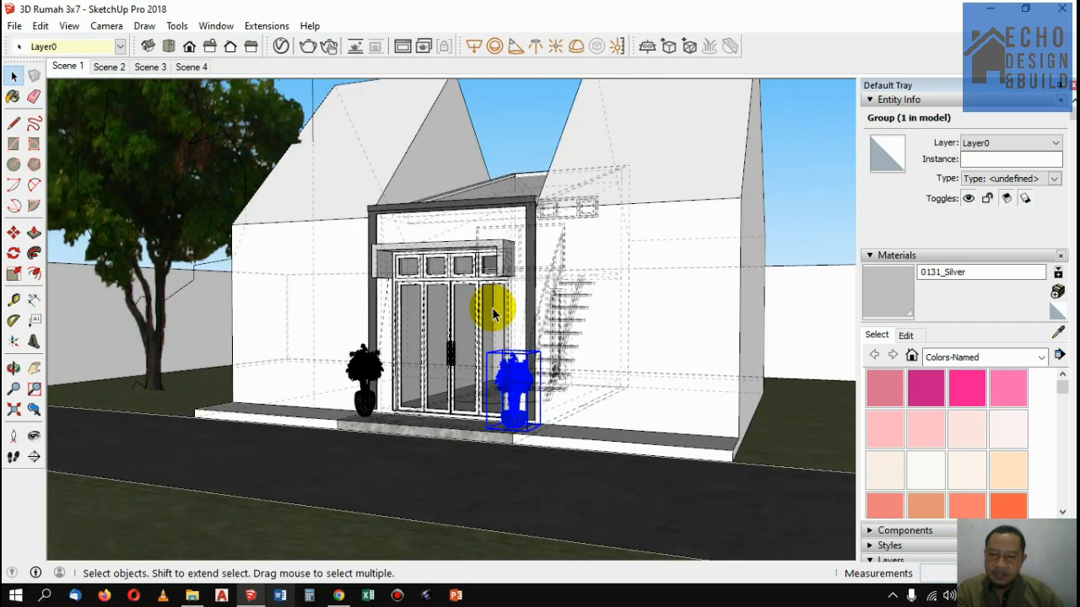
{"action": "middle_click_drag", "start_coordinate": [460, 333], "coordinate": [164, 396]}
{"action": "scroll", "coordinate": [84, 393], "scroll_direction": "up", "scroll_amount": 8}
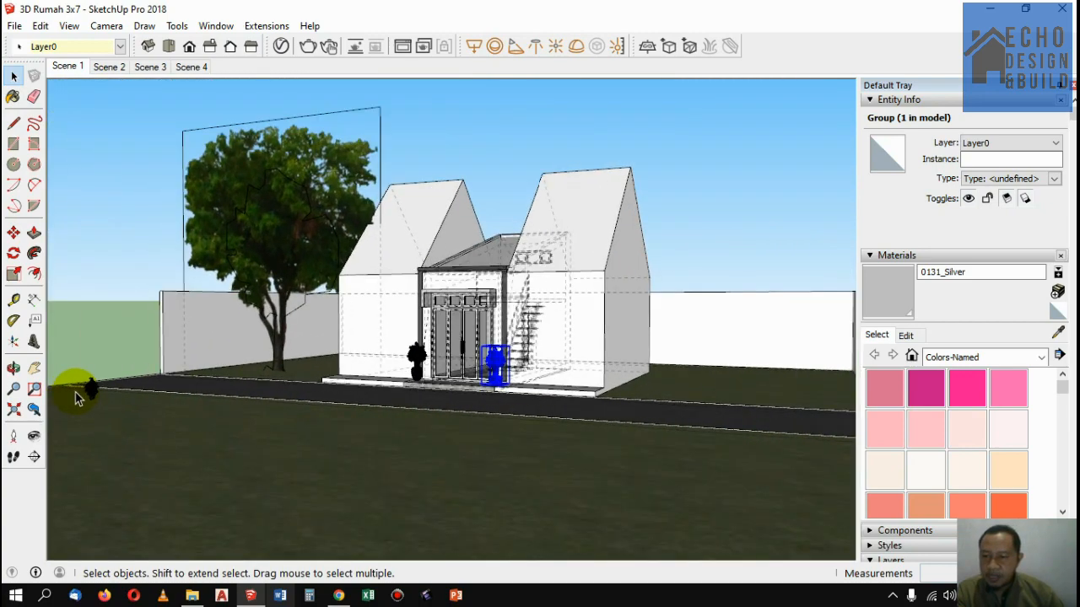
{"action": "scroll", "coordinate": [104, 385], "scroll_direction": "up", "scroll_amount": 5}
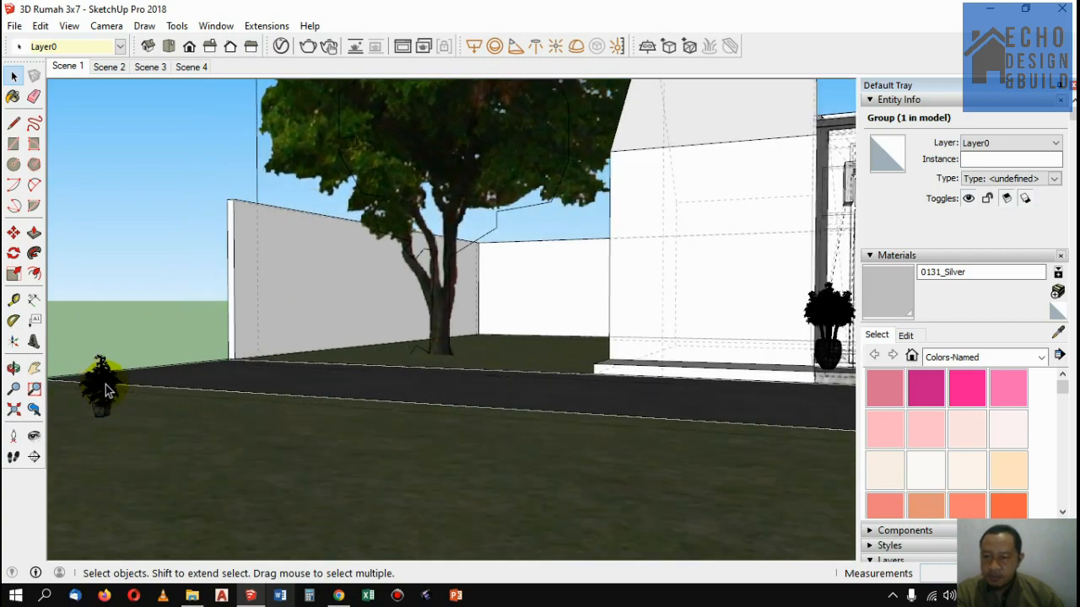
{"action": "left_click", "coordinate": [105, 384]}
{"action": "key", "text": "Delete"}
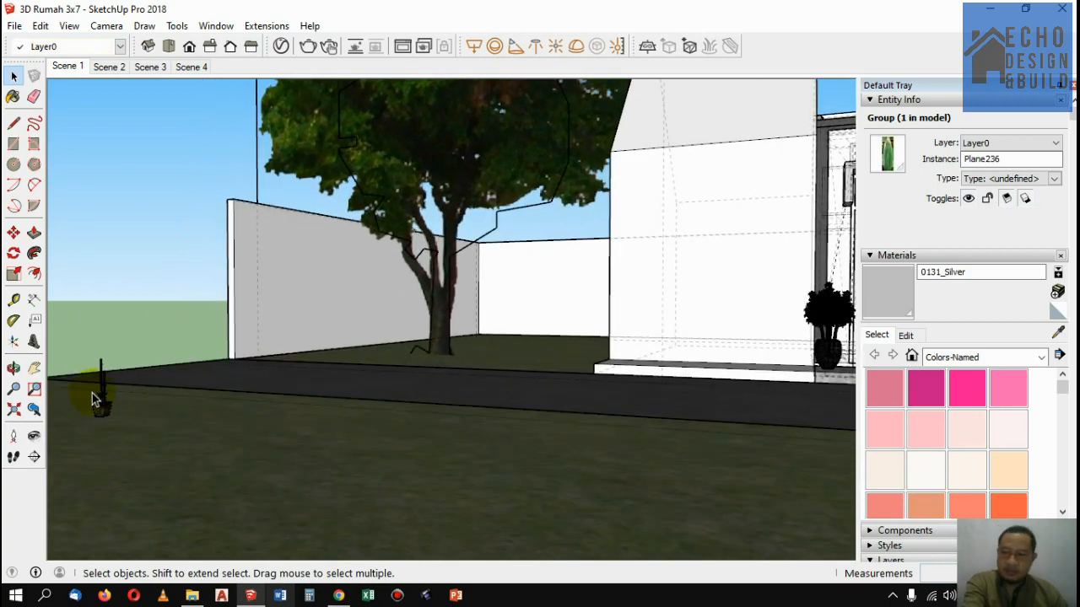
{"action": "left_click", "coordinate": [104, 386]}
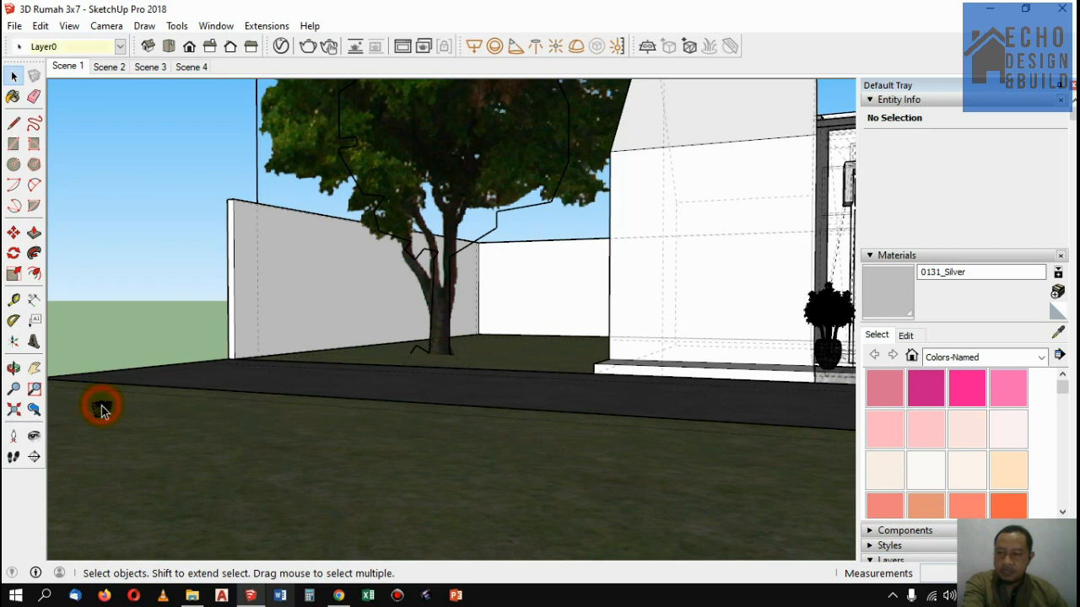
{"action": "left_click", "coordinate": [102, 410]}
{"action": "key", "text": "Delete"}
{"action": "scroll", "coordinate": [101, 412], "scroll_direction": "up", "scroll_amount": 2}
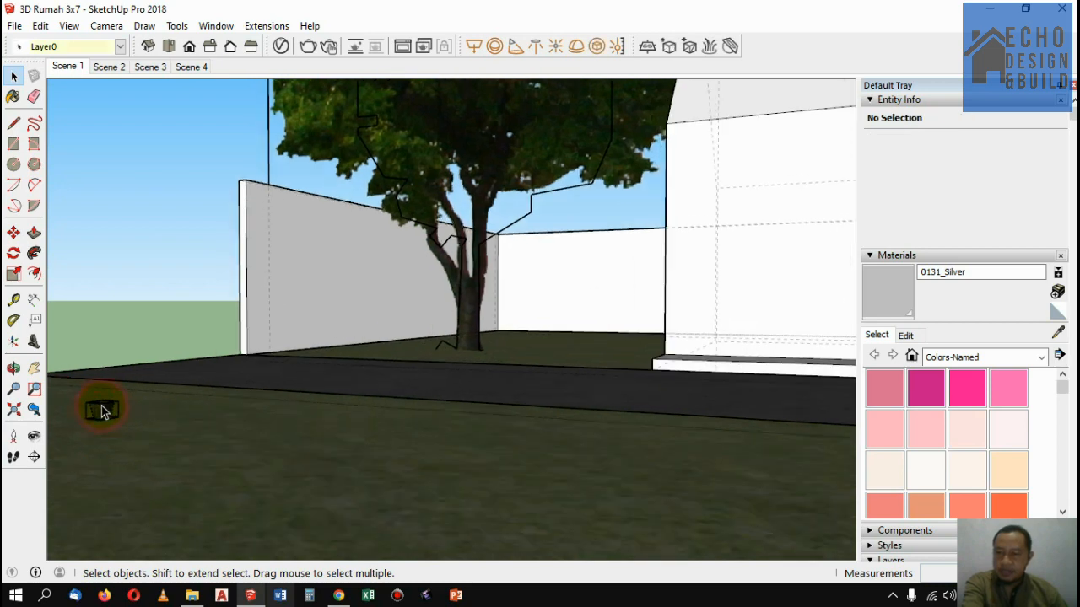
{"action": "left_click", "coordinate": [66, 67]}
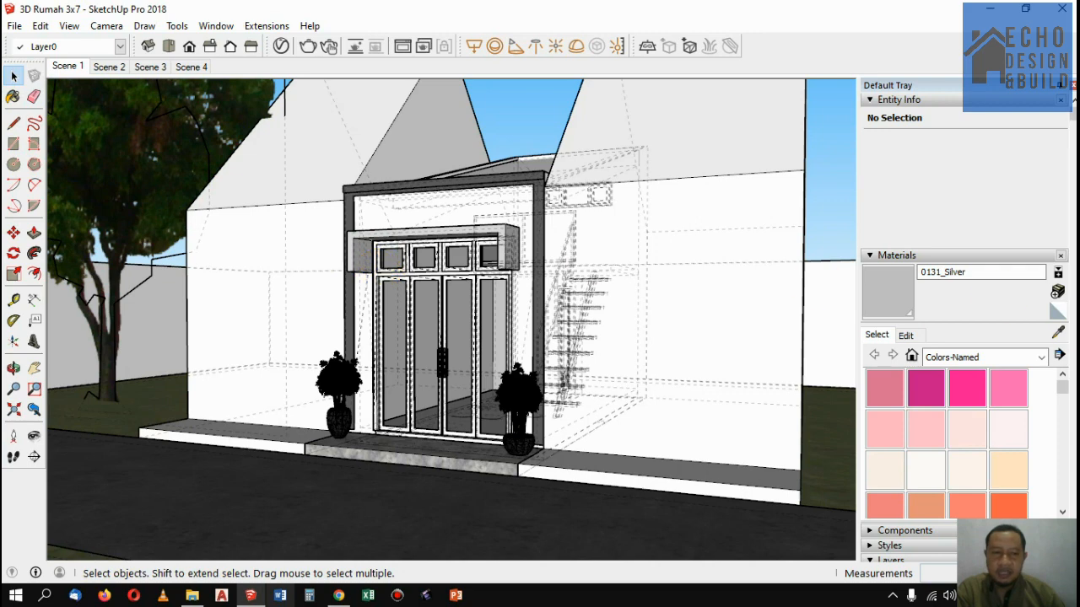
{"action": "left_click", "coordinate": [1059, 334]}
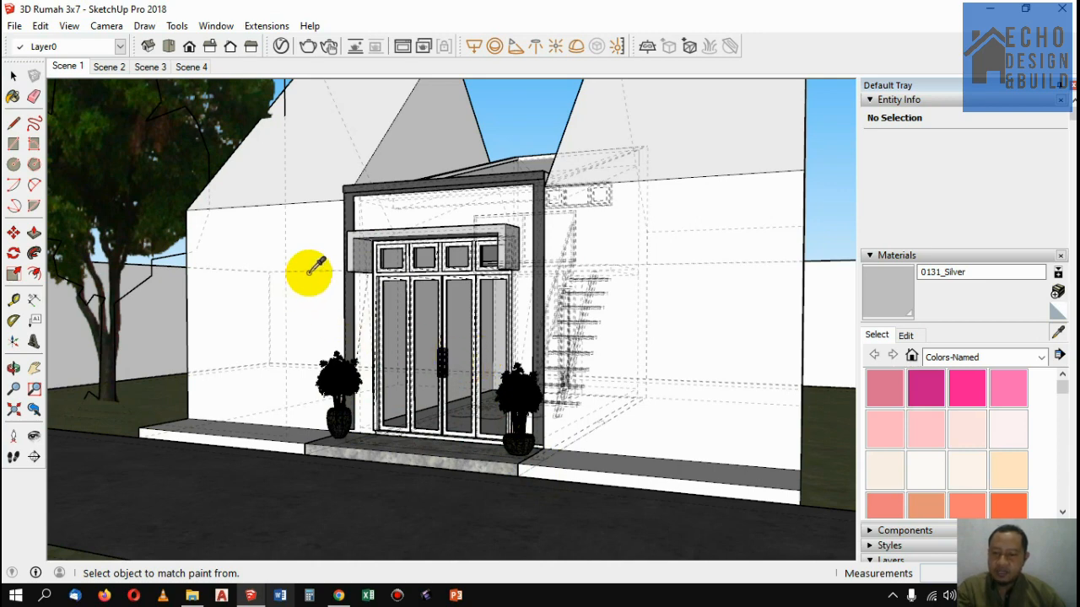
{"action": "key", "text": "space"}
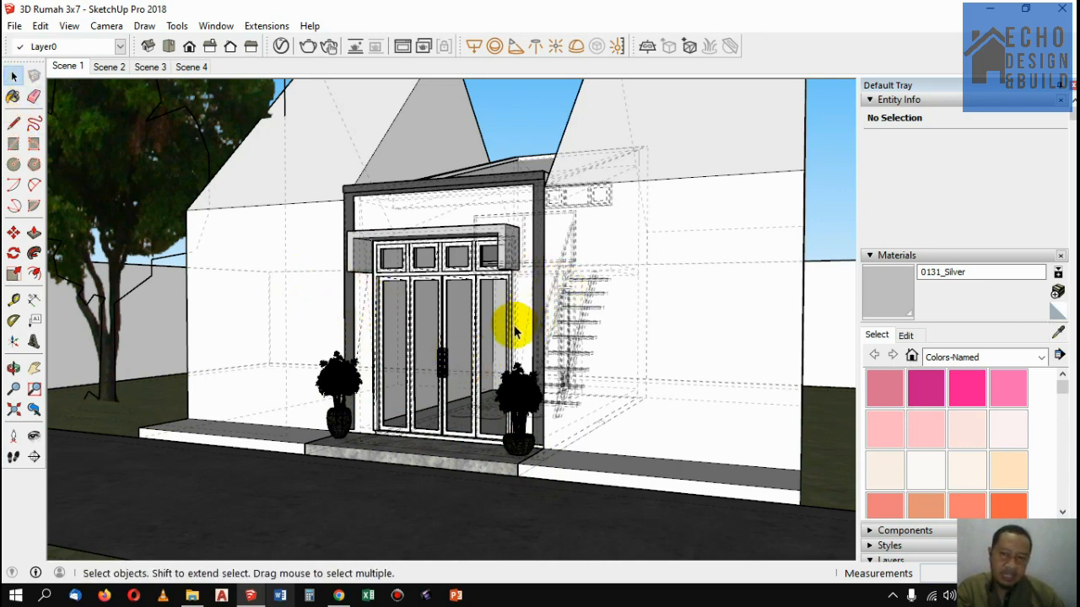
Step: Copy the large tree standing on the lawn beside the house's left wall
{"action": "left_click", "coordinate": [26, 406]}
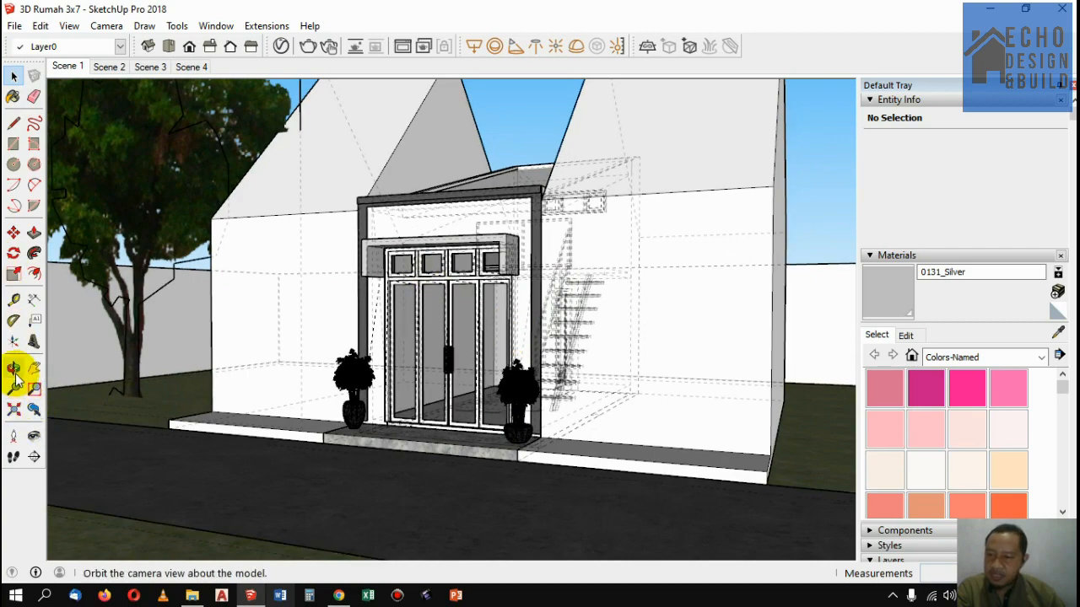
{"action": "left_click", "coordinate": [13, 369]}
{"action": "left_click_drag", "start_coordinate": [309, 244], "coordinate": [384, 337]}
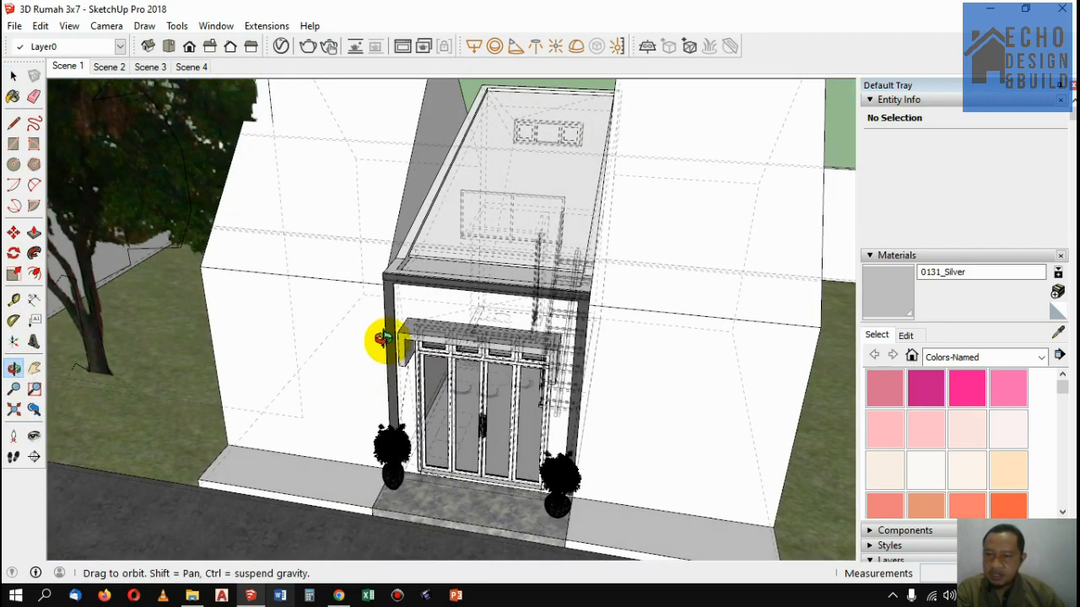
{"action": "scroll", "coordinate": [384, 337], "scroll_direction": "down", "scroll_amount": 5}
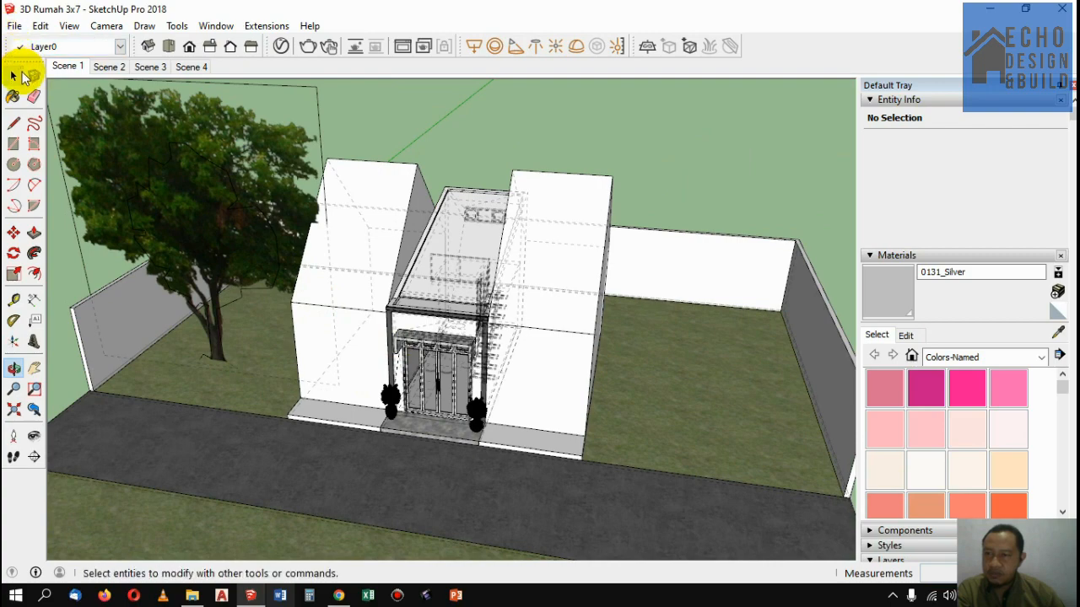
{"action": "left_click", "coordinate": [13, 76]}
{"action": "left_click", "coordinate": [204, 187]}
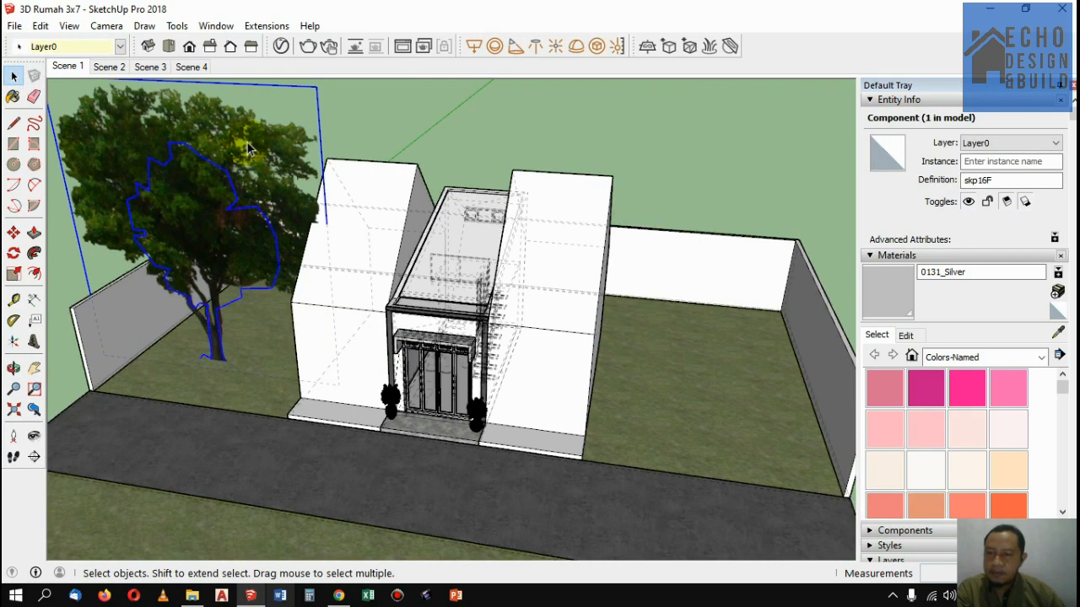
{"action": "left_click", "coordinate": [40, 25]}
{"action": "left_click", "coordinate": [67, 104]}
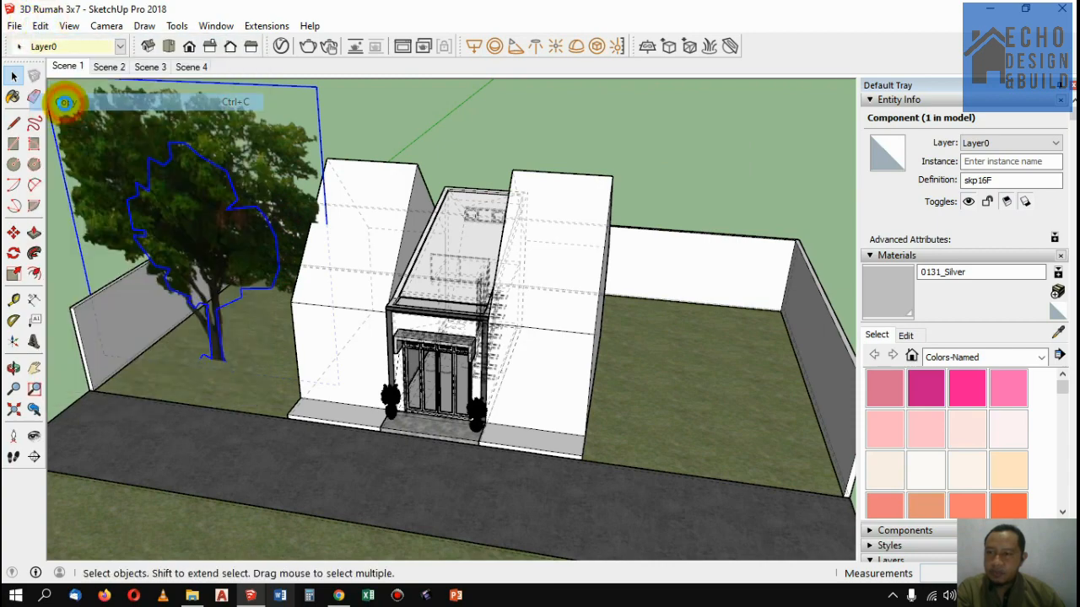
Step: Paste the copied tree onto the grass on the right side of the house, next to its front corner
{"action": "left_click", "coordinate": [44, 27]}
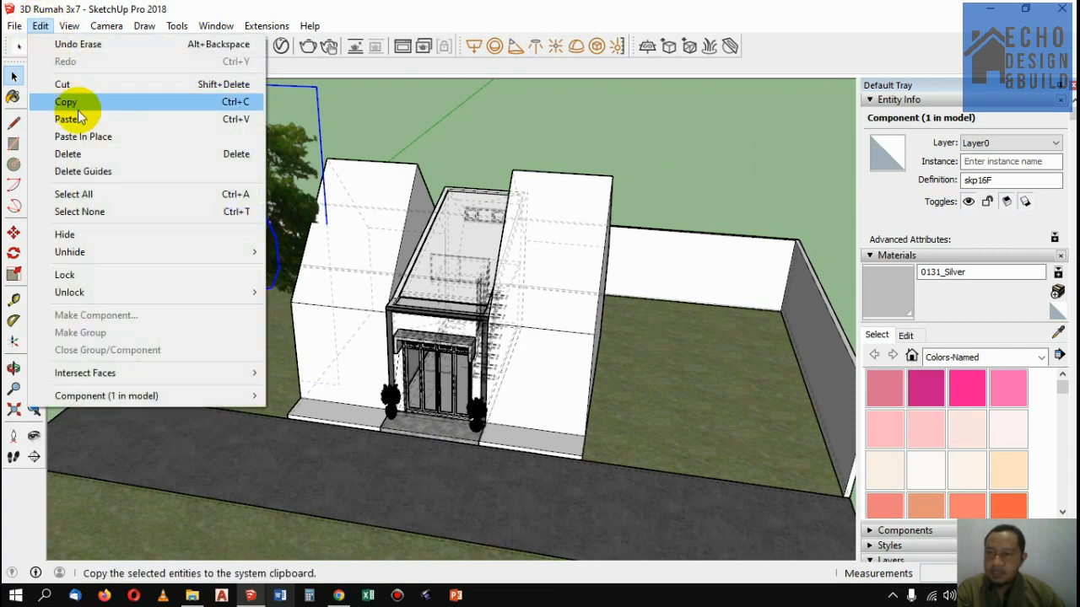
{"action": "left_click", "coordinate": [80, 127]}
{"action": "scroll", "coordinate": [278, 338], "scroll_direction": "down", "scroll_amount": 3}
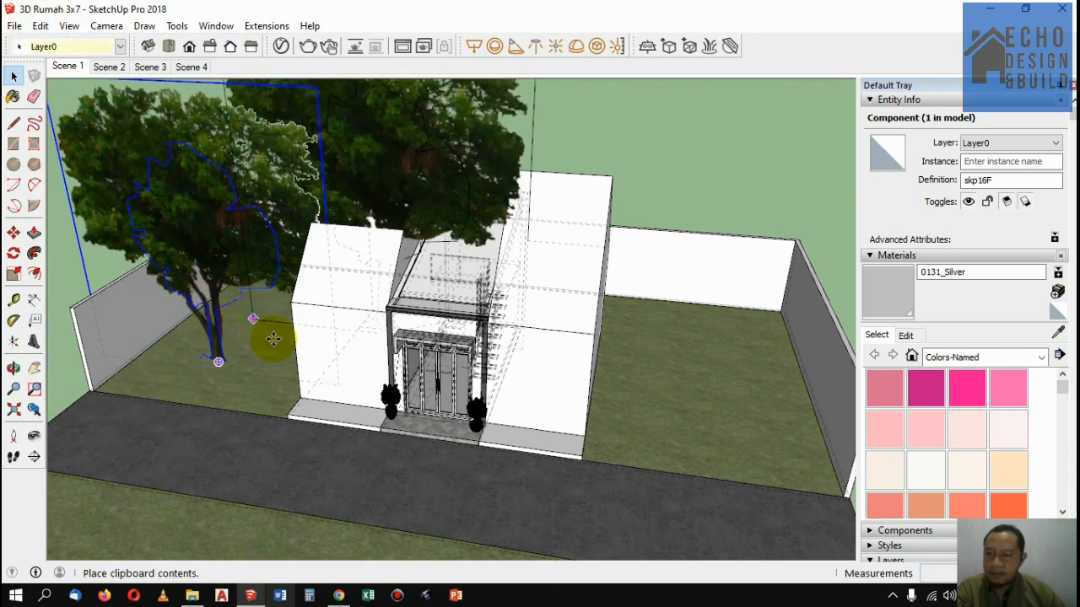
{"action": "scroll", "coordinate": [511, 379], "scroll_direction": "up", "scroll_amount": 2}
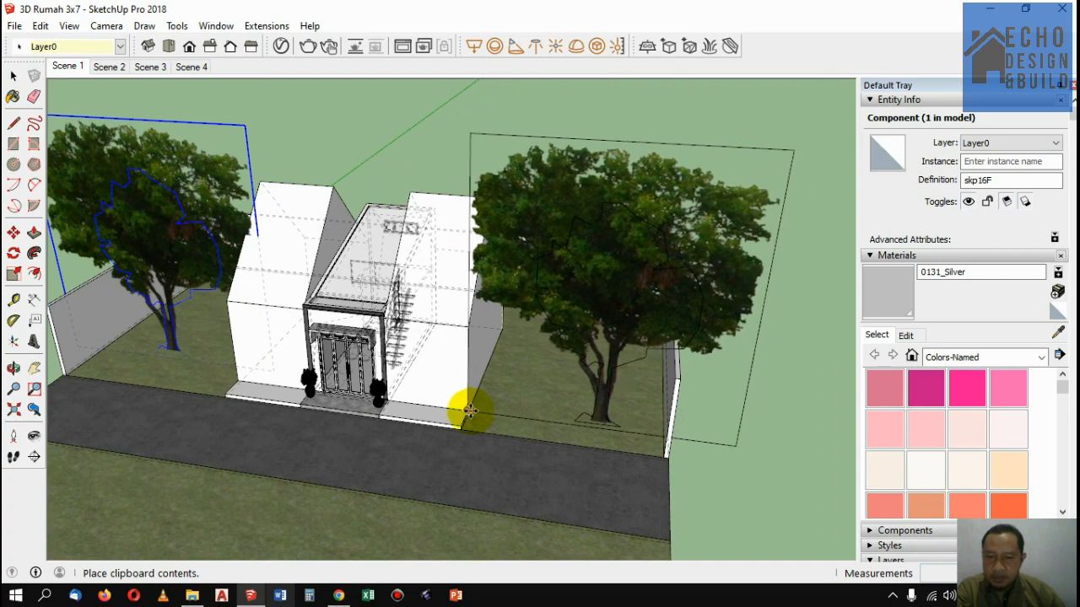
{"action": "scroll", "coordinate": [471, 413], "scroll_direction": "up", "scroll_amount": 4}
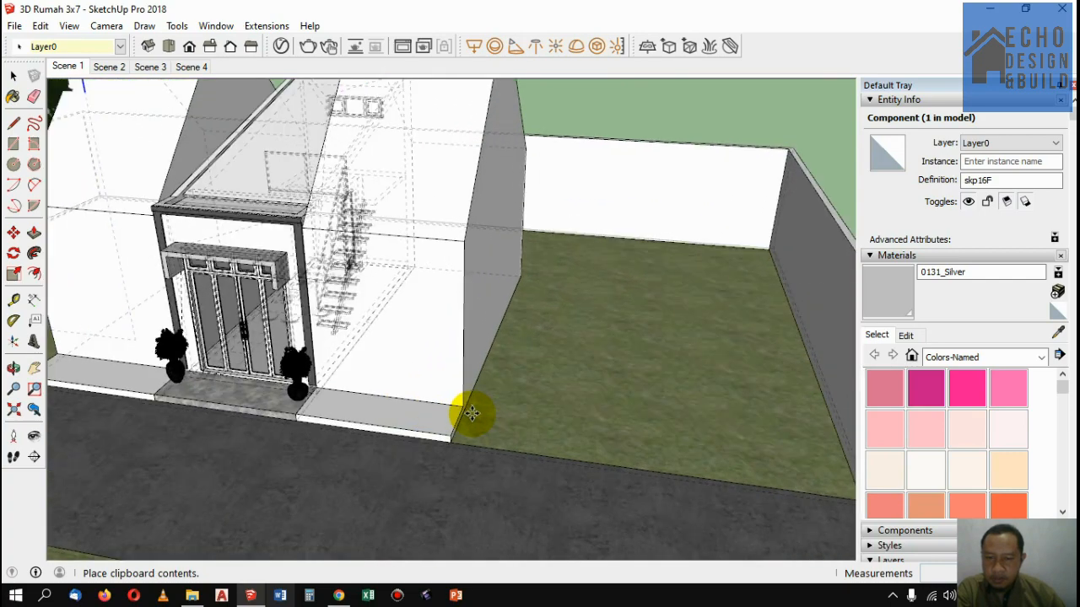
{"action": "scroll", "coordinate": [491, 407], "scroll_direction": "up", "scroll_amount": 2}
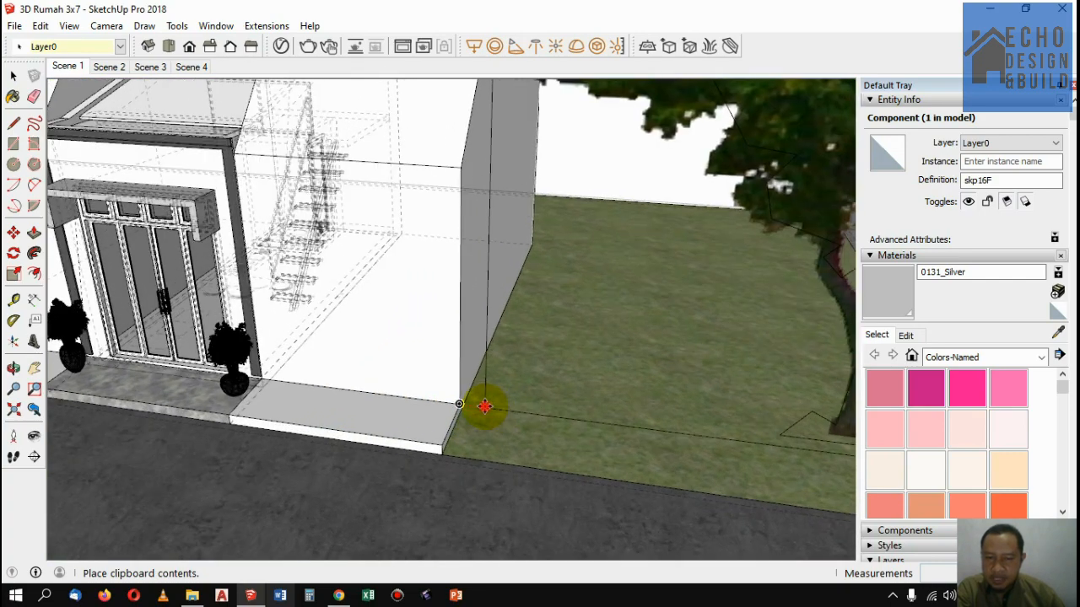
{"action": "left_click", "coordinate": [482, 404]}
Step: Scale the pasted tree beside the house's right wall to about 0.74, and return to the Scene 1 view
{"action": "scroll", "coordinate": [485, 411], "scroll_direction": "down", "scroll_amount": 3}
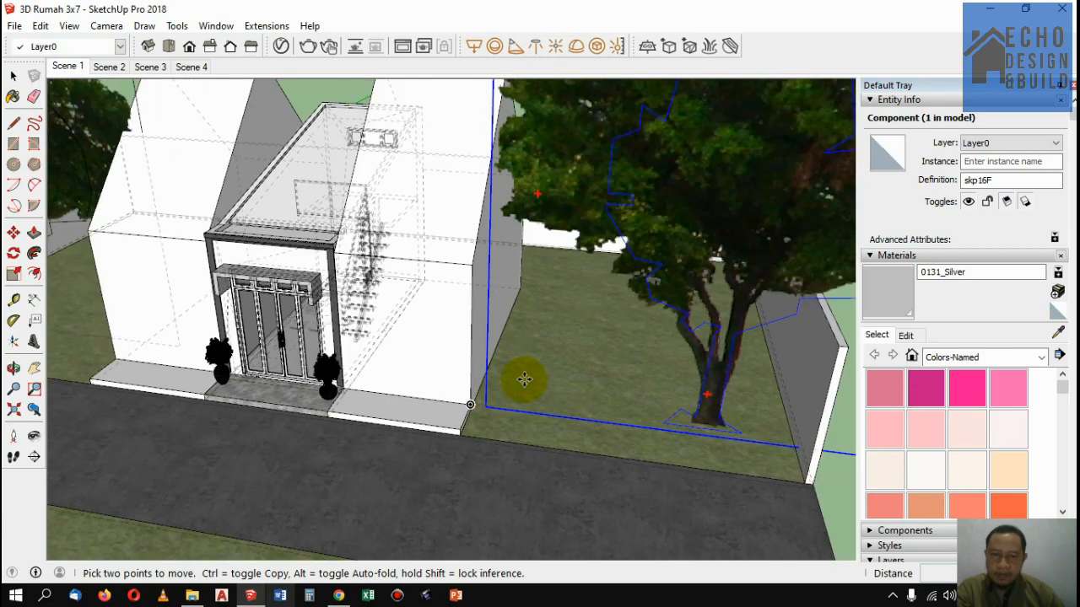
{"action": "scroll", "coordinate": [561, 346], "scroll_direction": "down", "scroll_amount": 5}
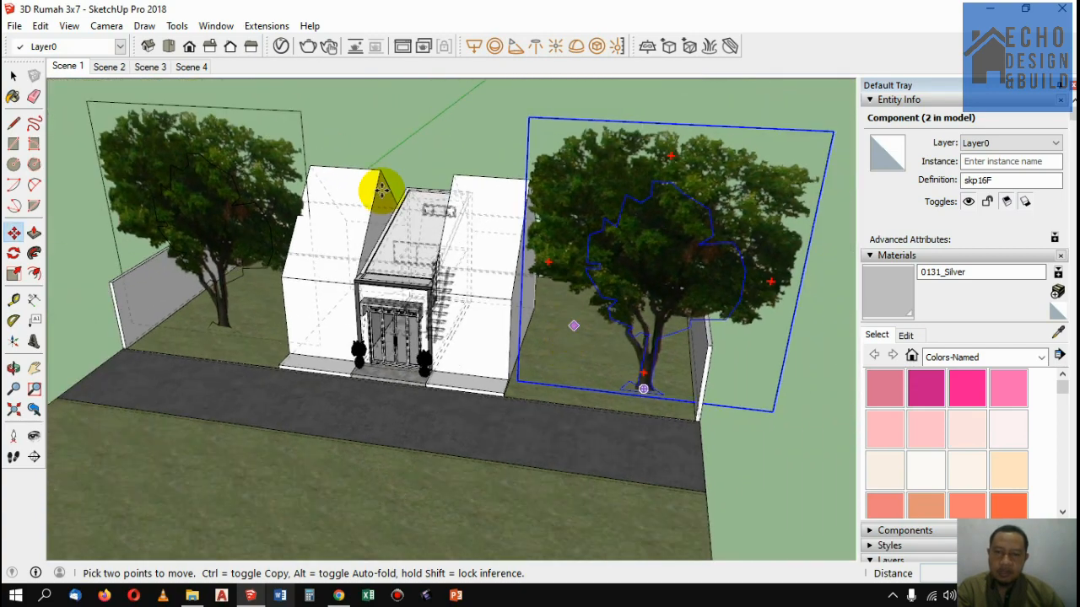
{"action": "left_click", "coordinate": [15, 275]}
{"action": "left_click_drag", "start_coordinate": [833, 131], "coordinate": [649, 160]}
{"action": "left_click", "coordinate": [62, 71]}
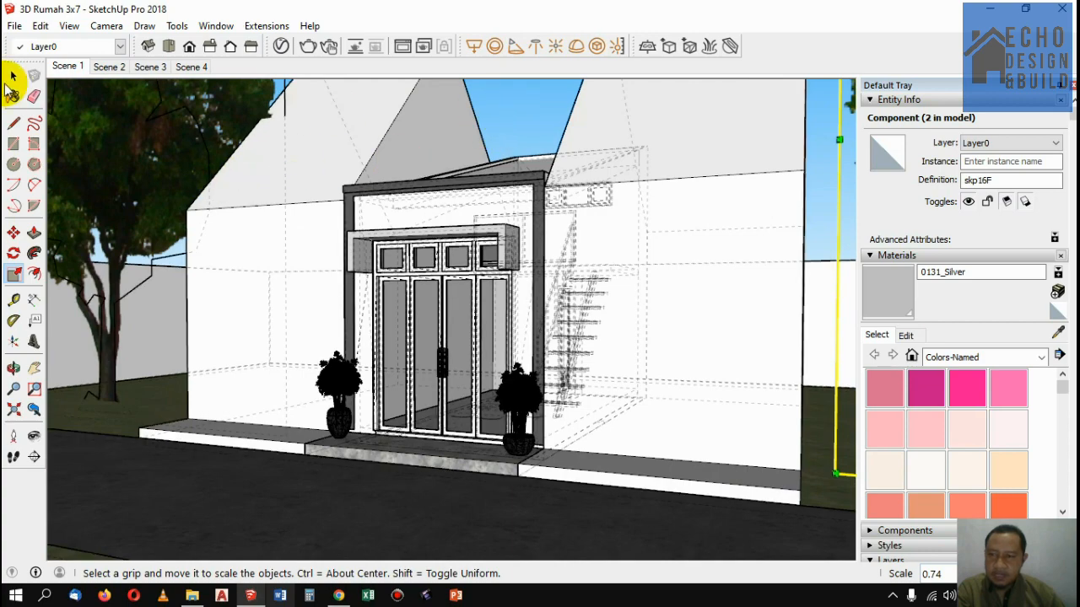
{"action": "left_click", "coordinate": [13, 77]}
{"action": "left_click", "coordinate": [460, 145]}
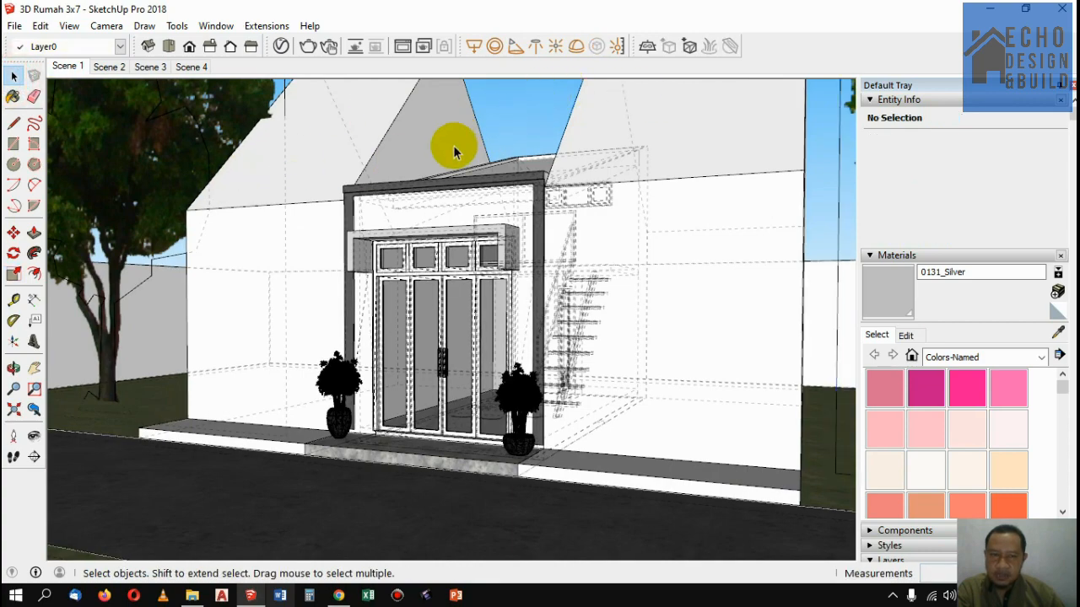
Step: Import the tree model TD-Ulmus-012 from the PLANT AND TREE library folder
{"action": "scroll", "coordinate": [456, 201], "scroll_direction": "down", "scroll_amount": 3}
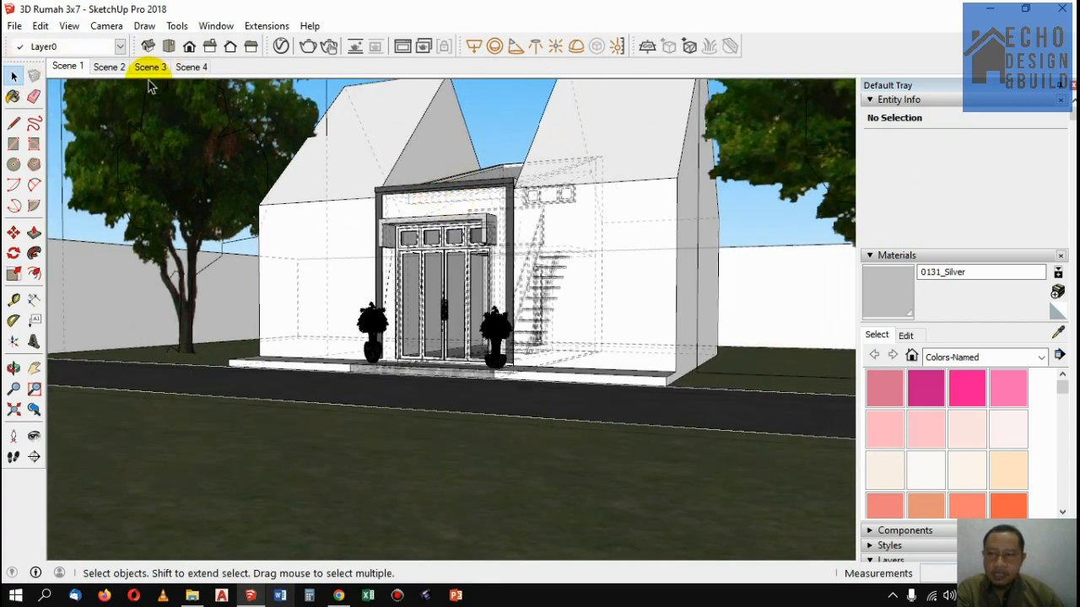
{"action": "left_click", "coordinate": [15, 26]}
{"action": "left_click", "coordinate": [61, 256]}
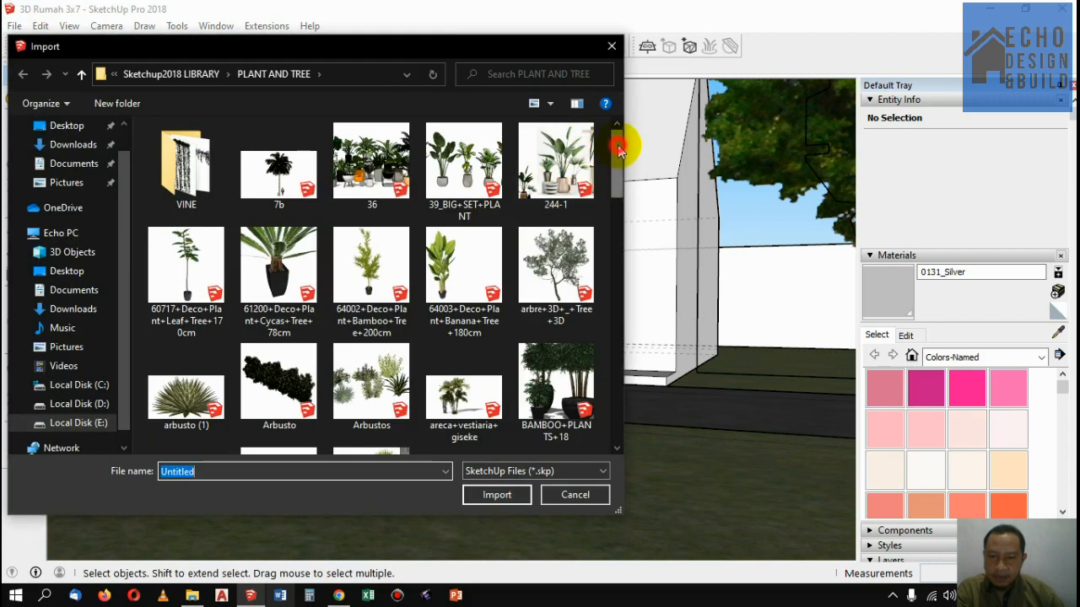
{"action": "left_click_drag", "start_coordinate": [619, 149], "coordinate": [588, 348]}
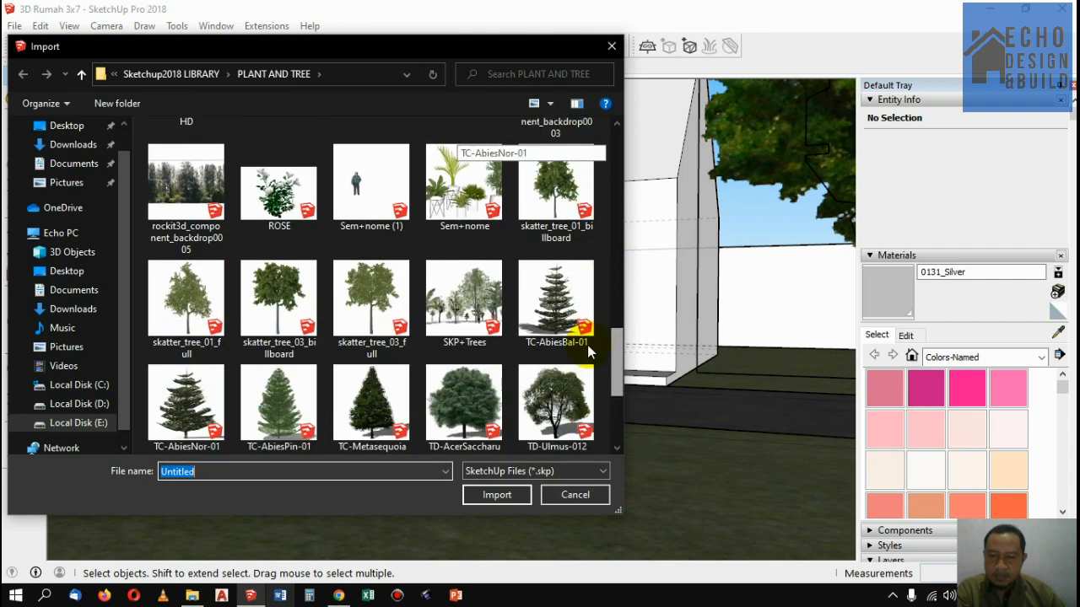
{"action": "scroll", "coordinate": [587, 345], "scroll_direction": "down", "scroll_amount": 3}
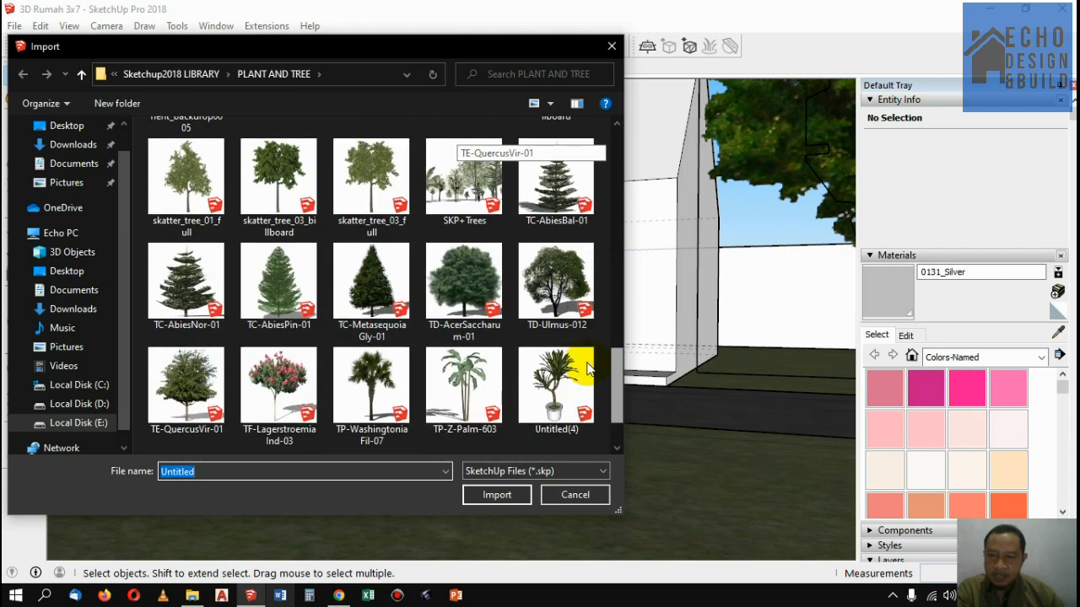
{"action": "scroll", "coordinate": [588, 364], "scroll_direction": "up", "scroll_amount": 1}
{"action": "left_click", "coordinate": [559, 306]}
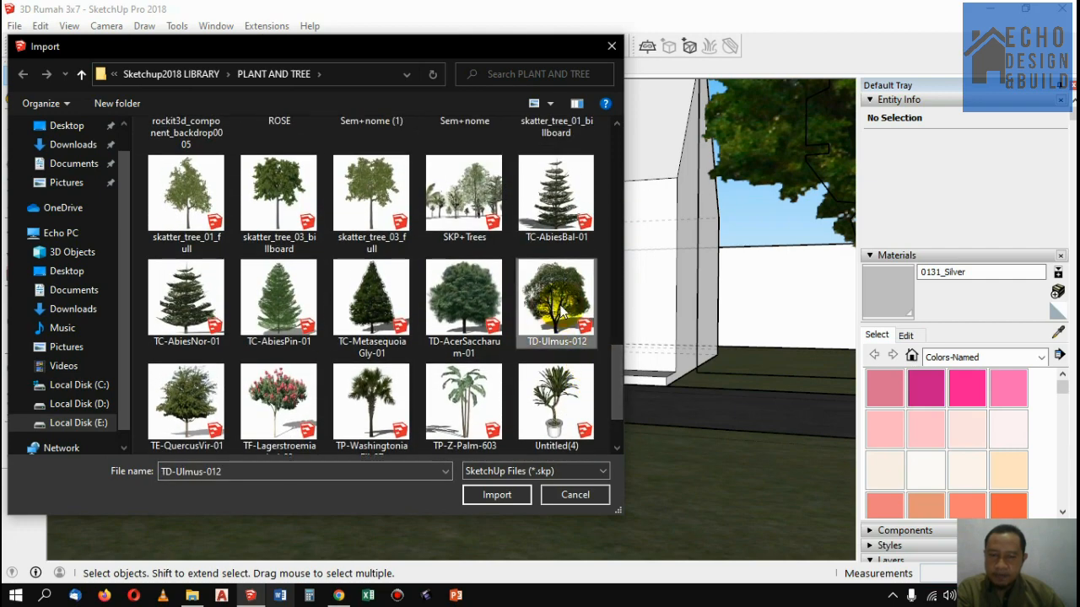
{"action": "left_click", "coordinate": [501, 495]}
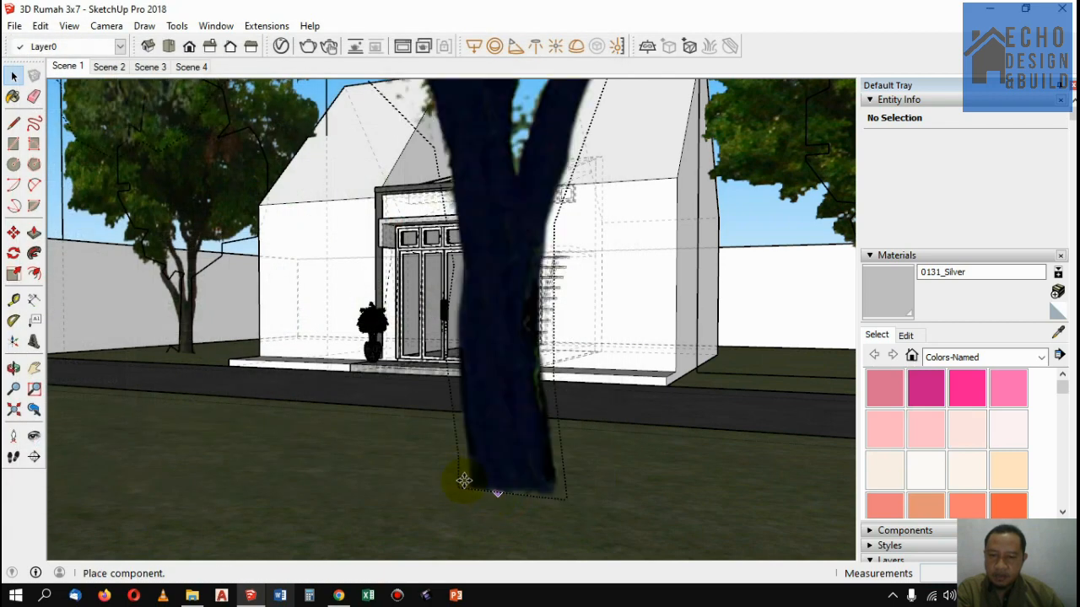
Step: Place the imported elm tree on the grass across the road from the house, and check it from Scene 1
{"action": "scroll", "coordinate": [391, 469], "scroll_direction": "down", "scroll_amount": 5}
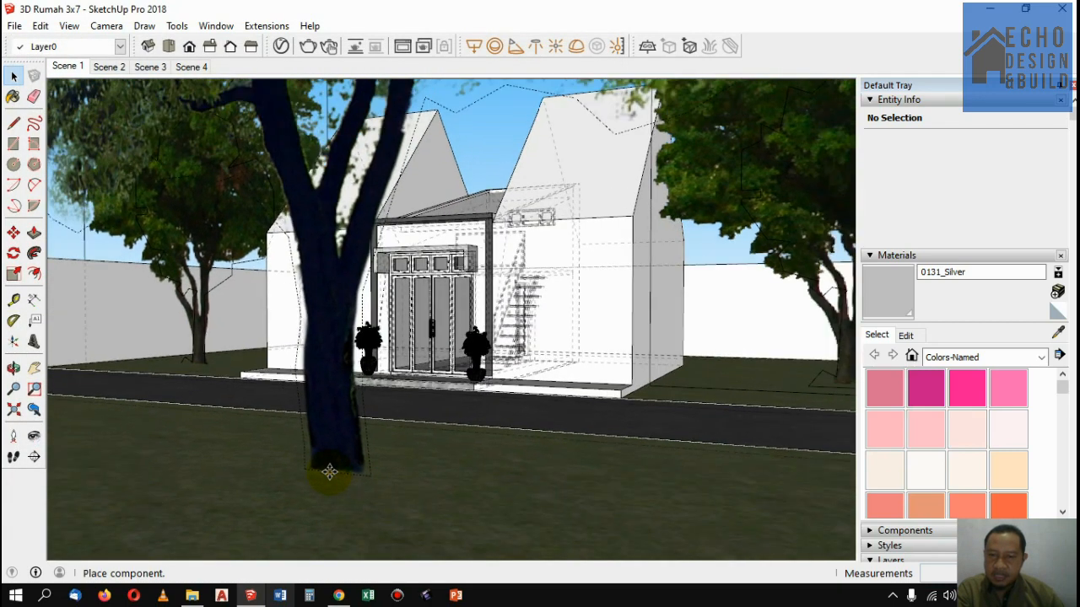
{"action": "scroll", "coordinate": [330, 481], "scroll_direction": "down", "scroll_amount": 2}
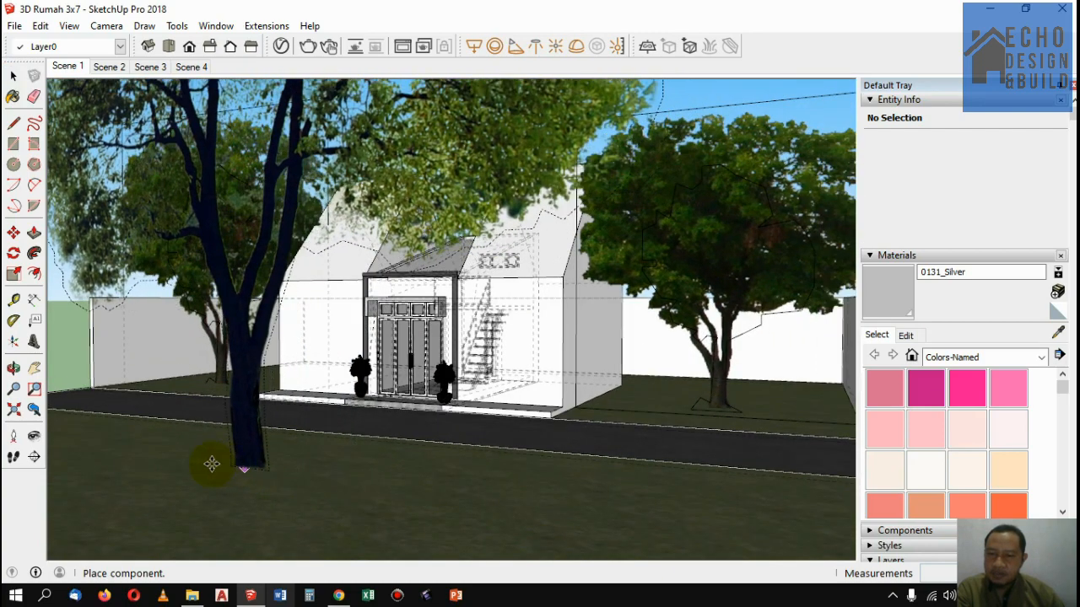
{"action": "scroll", "coordinate": [160, 456], "scroll_direction": "down", "scroll_amount": 1}
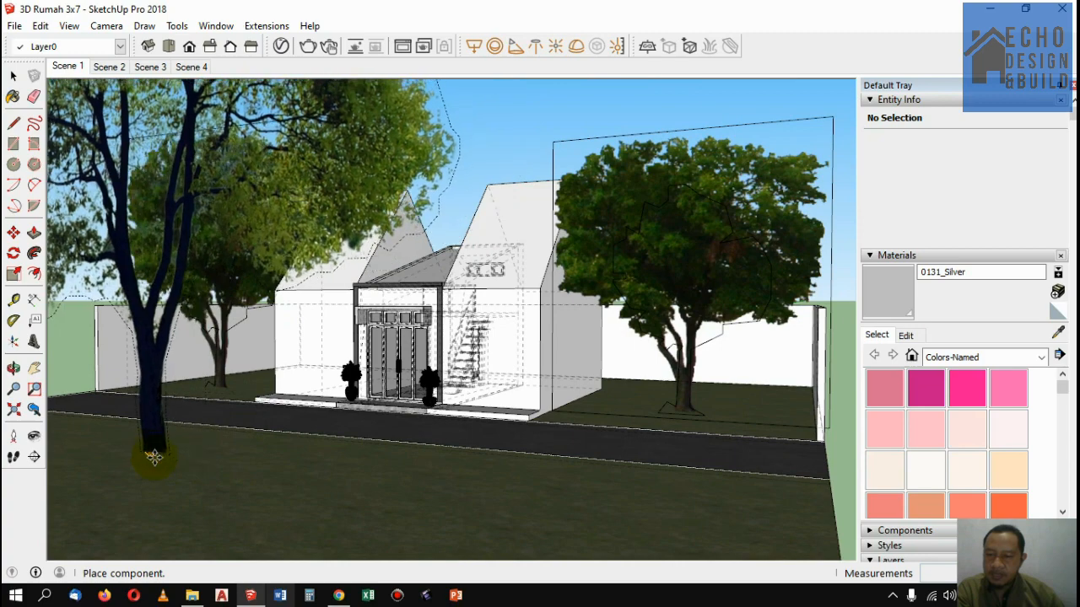
{"action": "left_click", "coordinate": [161, 455]}
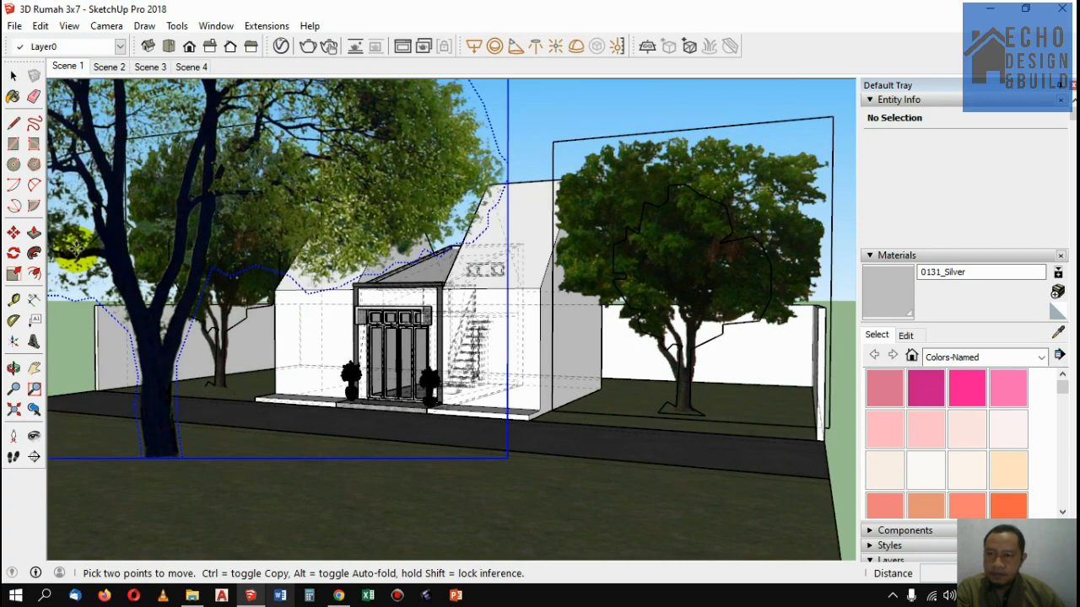
{"action": "left_click", "coordinate": [73, 67]}
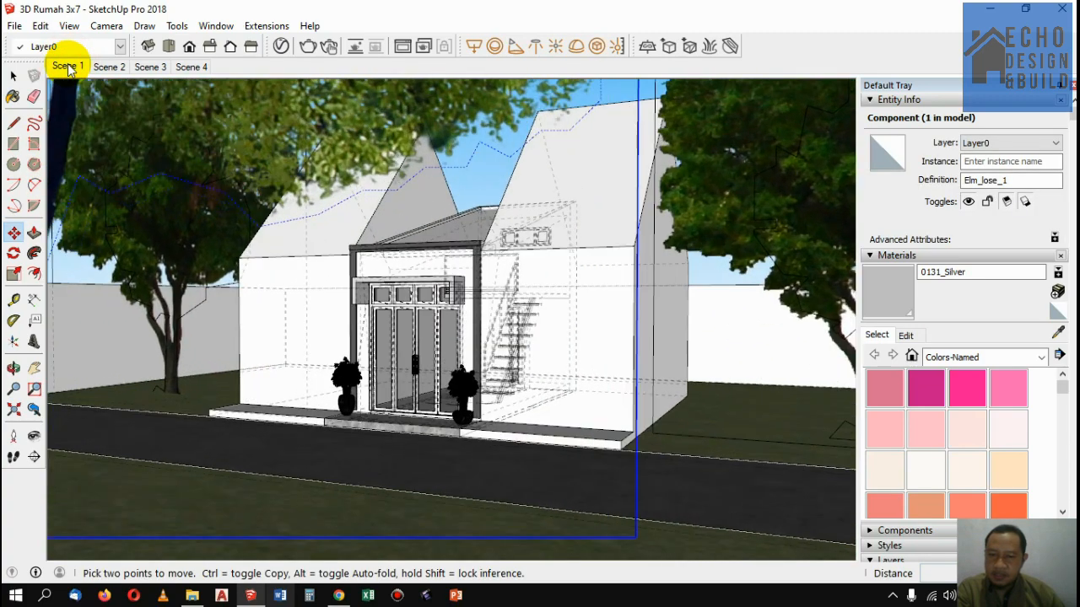
Step: Check the elm from Scenes 3 and 2, and move it about 5.40 m across the grass, clear of the house front
{"action": "left_click", "coordinate": [161, 67]}
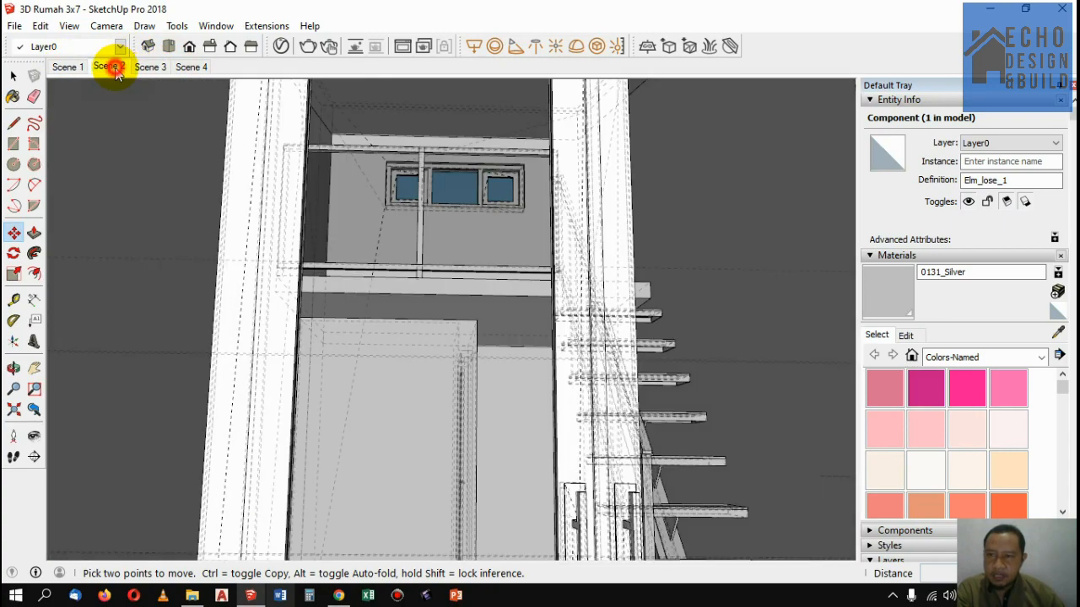
{"action": "left_click", "coordinate": [109, 66]}
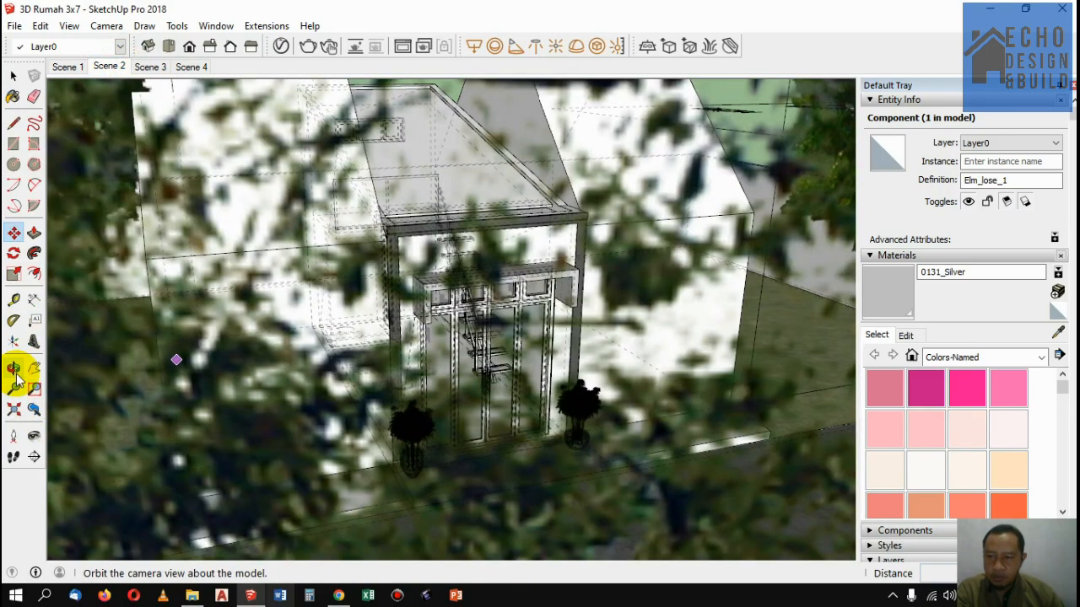
{"action": "left_click", "coordinate": [15, 373]}
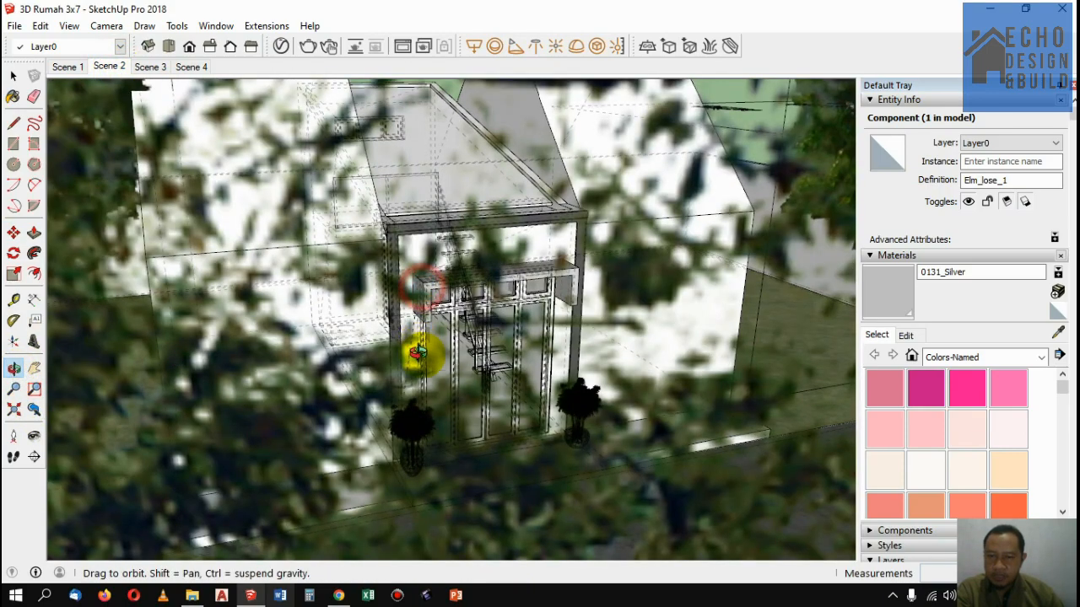
{"action": "left_click_drag", "start_coordinate": [421, 354], "coordinate": [456, 306]}
{"action": "scroll", "coordinate": [457, 305], "scroll_direction": "down", "scroll_amount": 6}
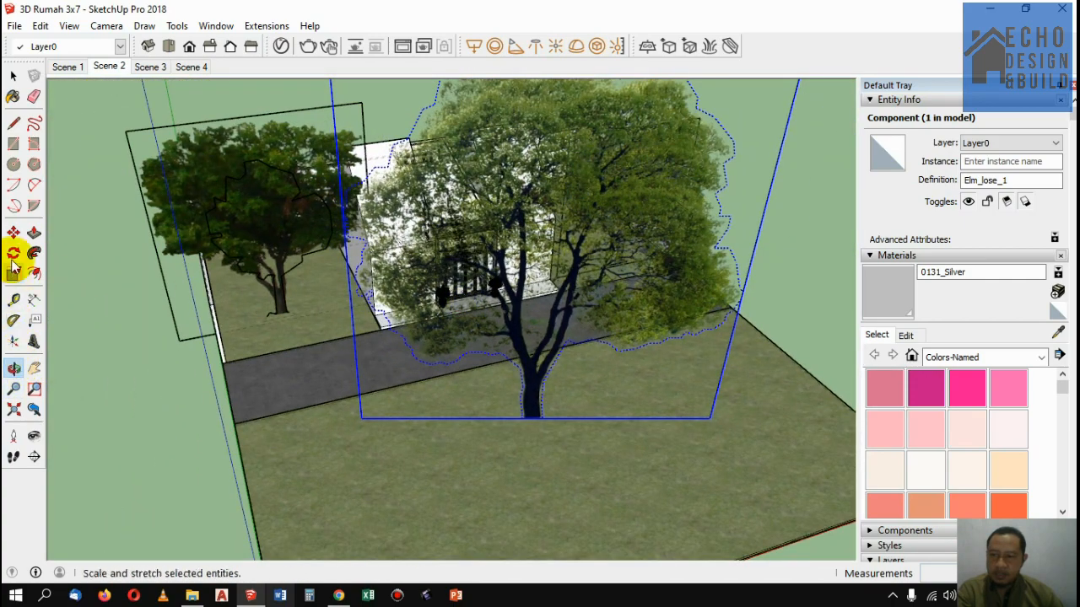
{"action": "left_click", "coordinate": [14, 232]}
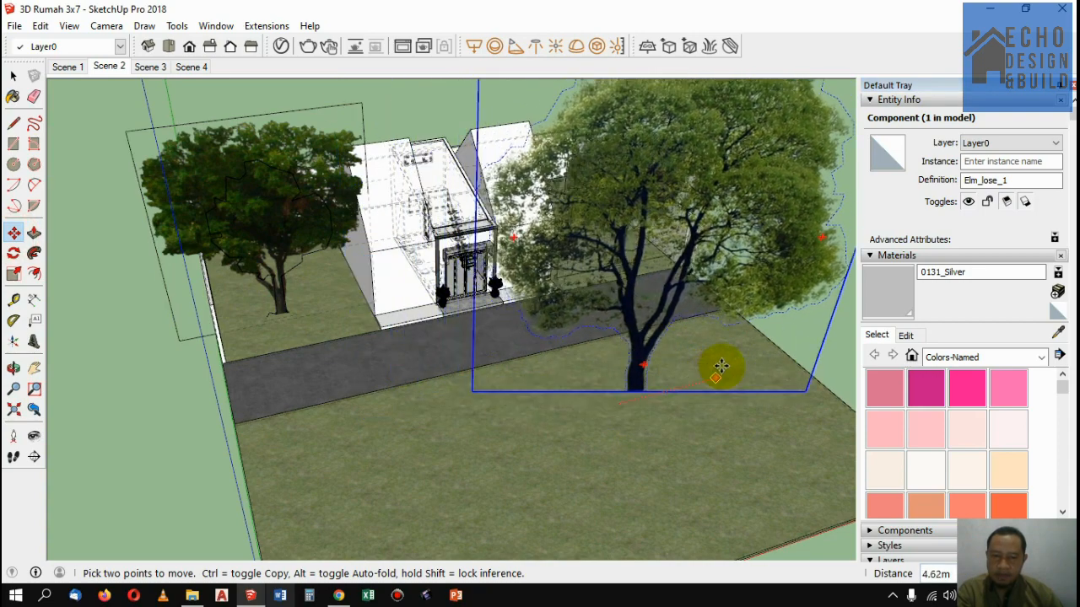
{"action": "left_click", "coordinate": [721, 365]}
Step: Duplicate the elm tree onto the grass across the road, beside the original, and return to the Scene 1 view
{"action": "left_click", "coordinate": [40, 25]}
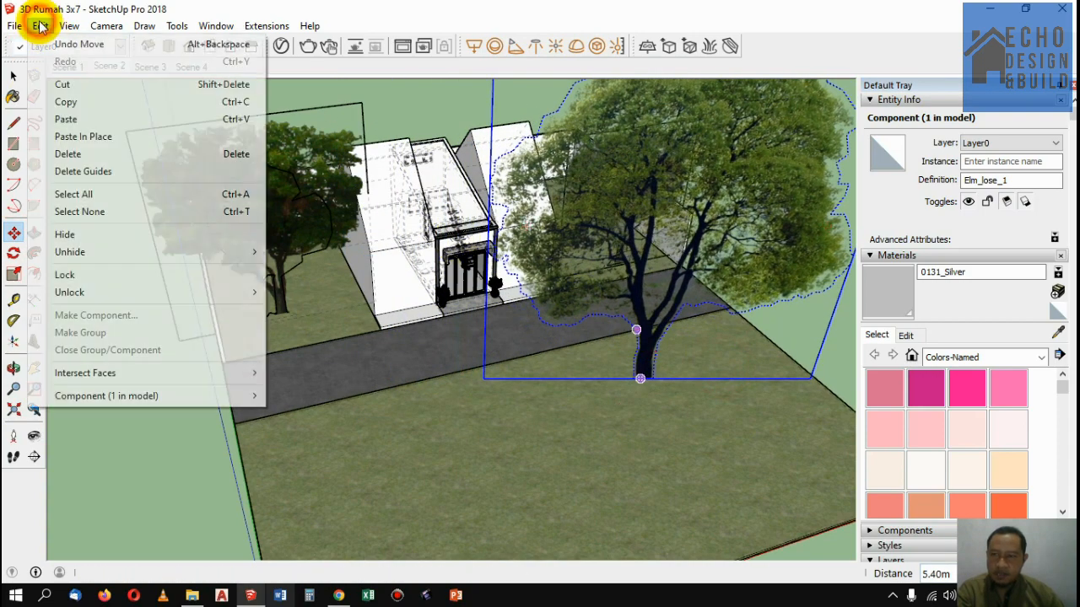
{"action": "left_click", "coordinate": [40, 25]}
{"action": "left_click", "coordinate": [39, 25]}
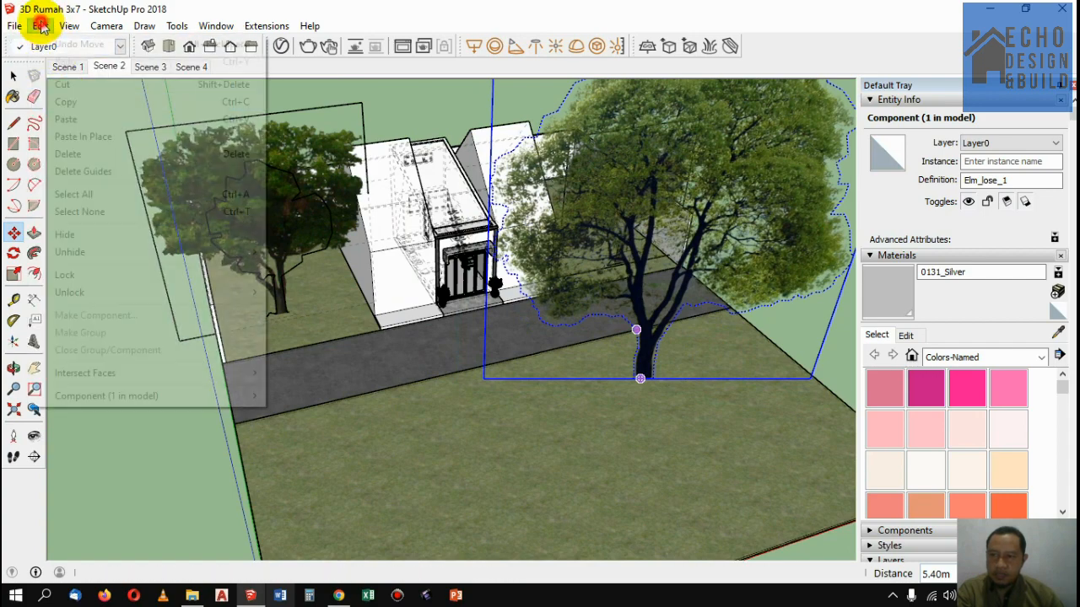
{"action": "left_click", "coordinate": [80, 122]}
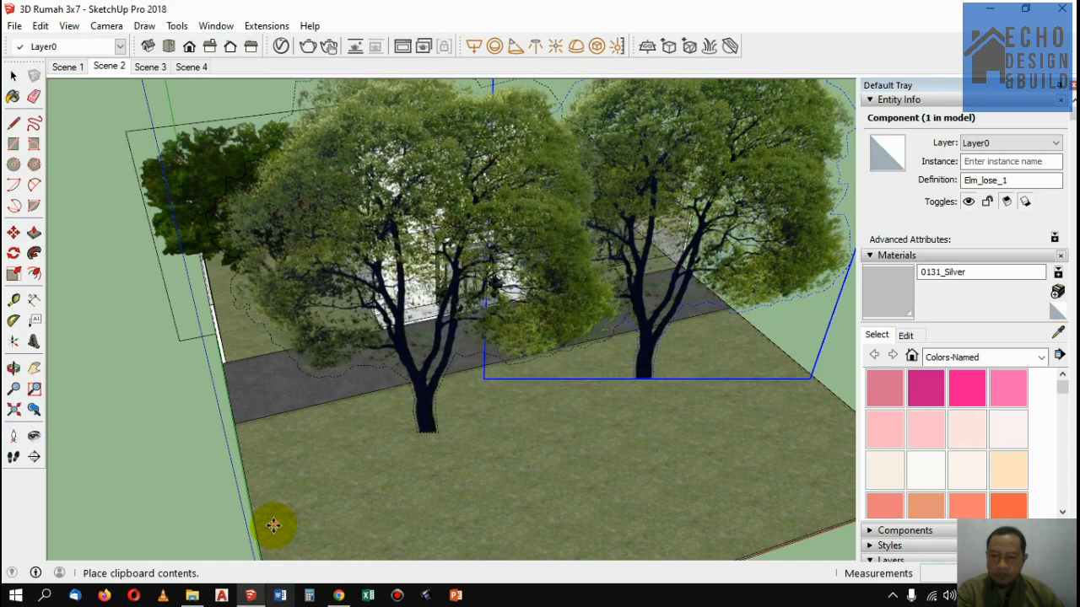
{"action": "left_click", "coordinate": [275, 525]}
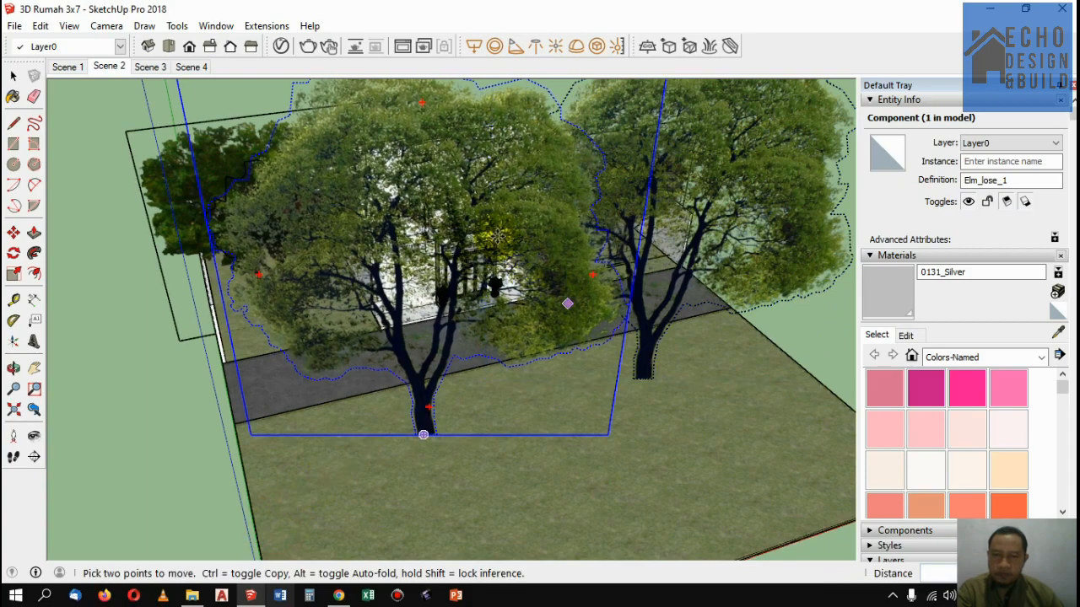
{"action": "left_click", "coordinate": [13, 76]}
{"action": "left_click", "coordinate": [59, 68]}
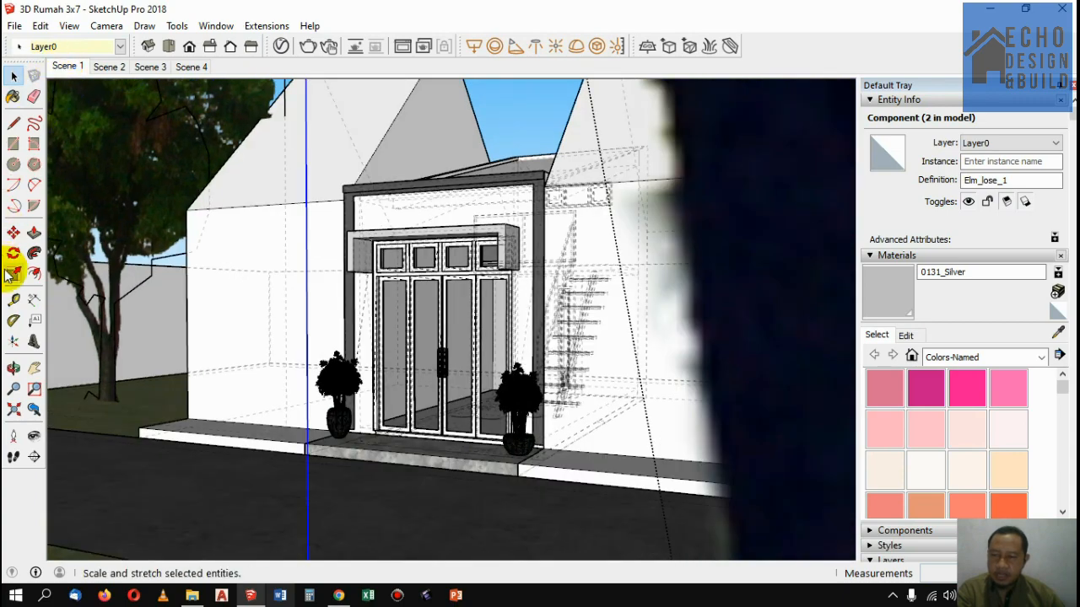
Step: Move the duplicated elm that blocks the Scene 1 view about 2.27 m across the grass, away from the first elm and the road
{"action": "left_click", "coordinate": [34, 411]}
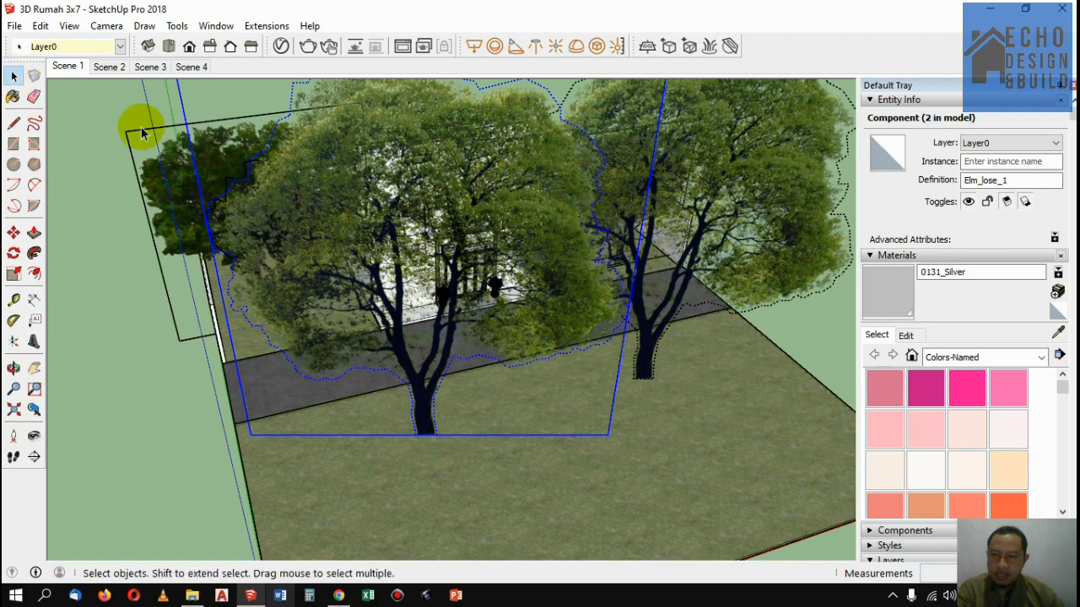
{"action": "left_click", "coordinate": [13, 76]}
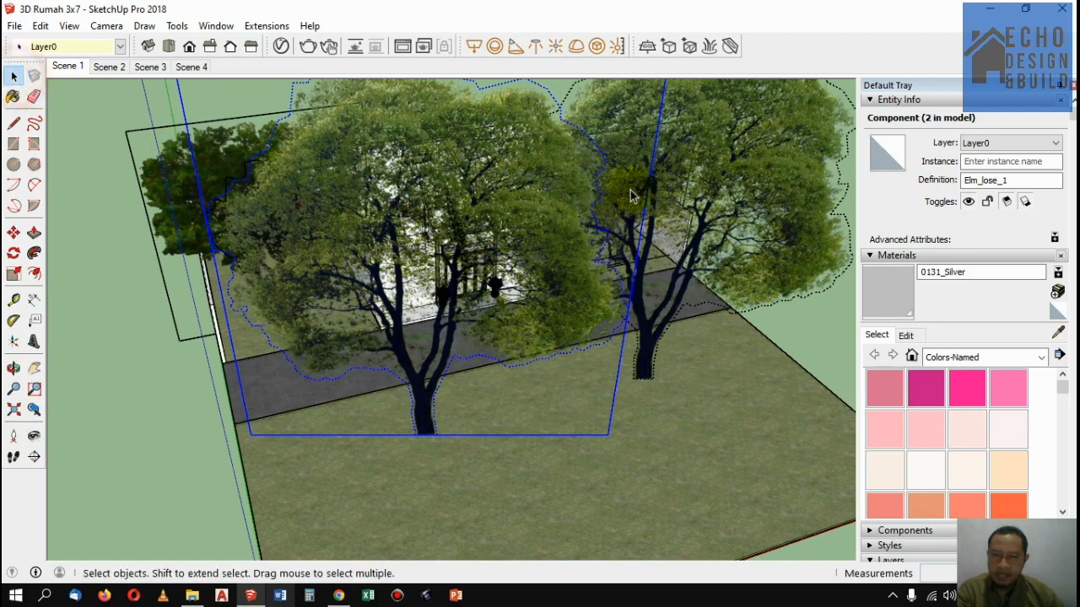
{"action": "left_click", "coordinate": [725, 173]}
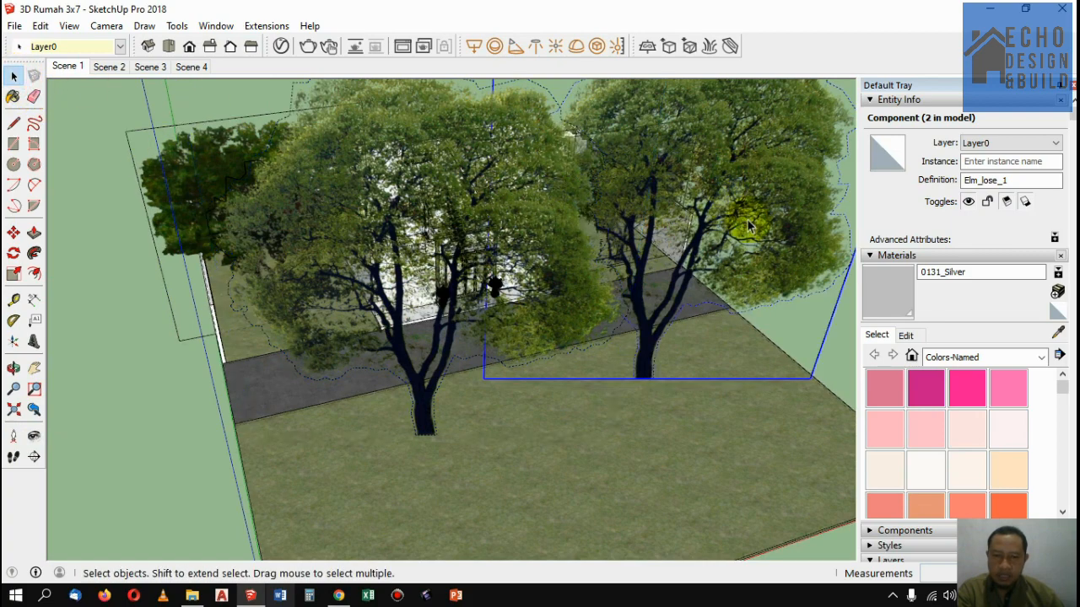
{"action": "left_click", "coordinate": [14, 234]}
{"action": "left_click", "coordinate": [590, 409]}
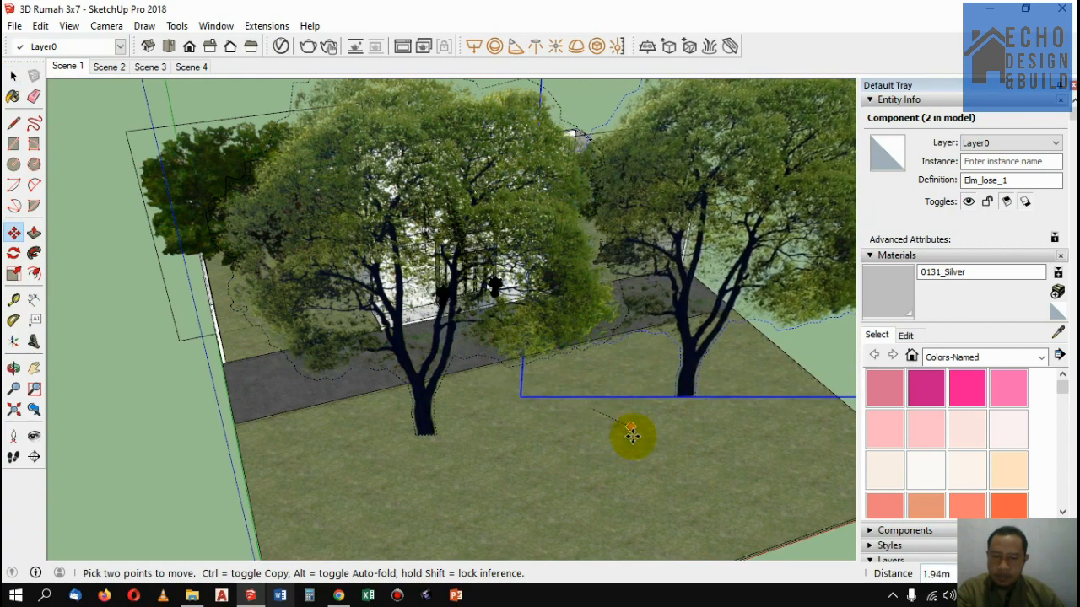
{"action": "left_click", "coordinate": [632, 438]}
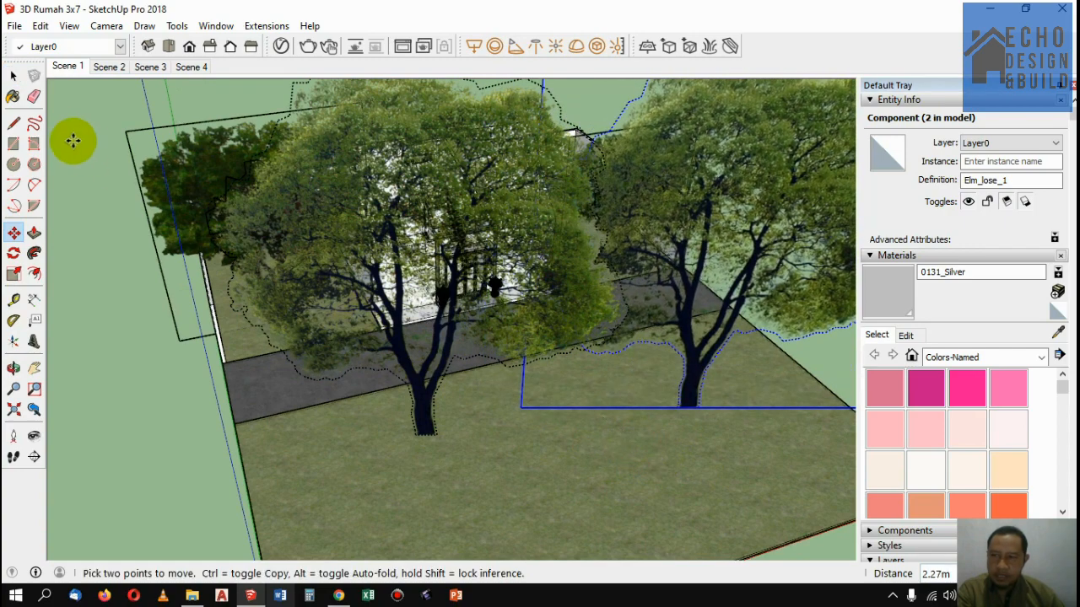
Step: Move the other elm about 2.06 m across the grass, farther from the road and from its duplicate
{"action": "left_click", "coordinate": [11, 78]}
{"action": "left_click", "coordinate": [353, 204]}
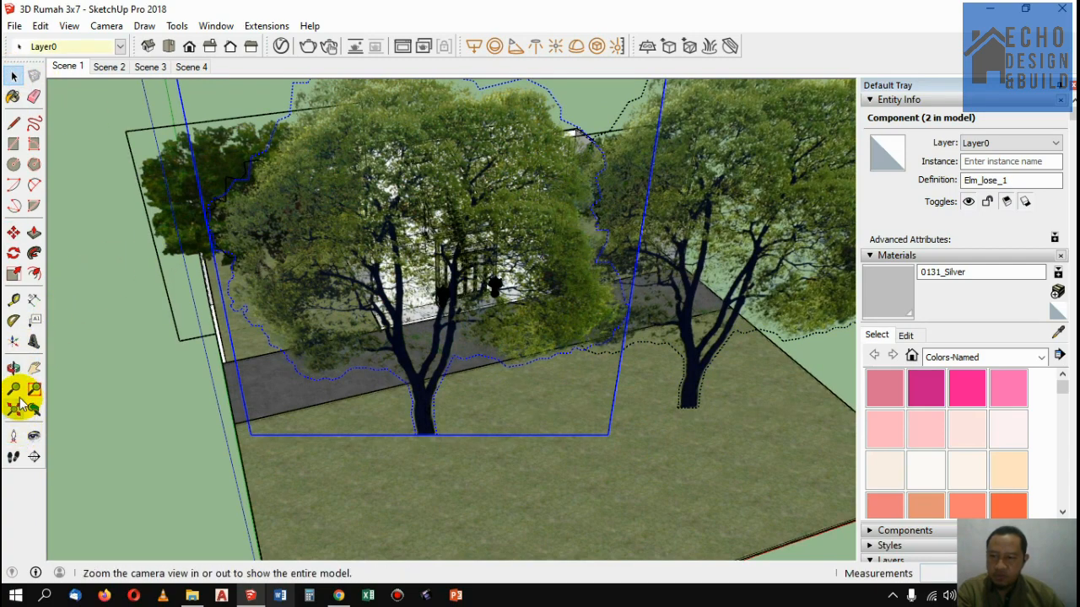
{"action": "left_click", "coordinate": [14, 233]}
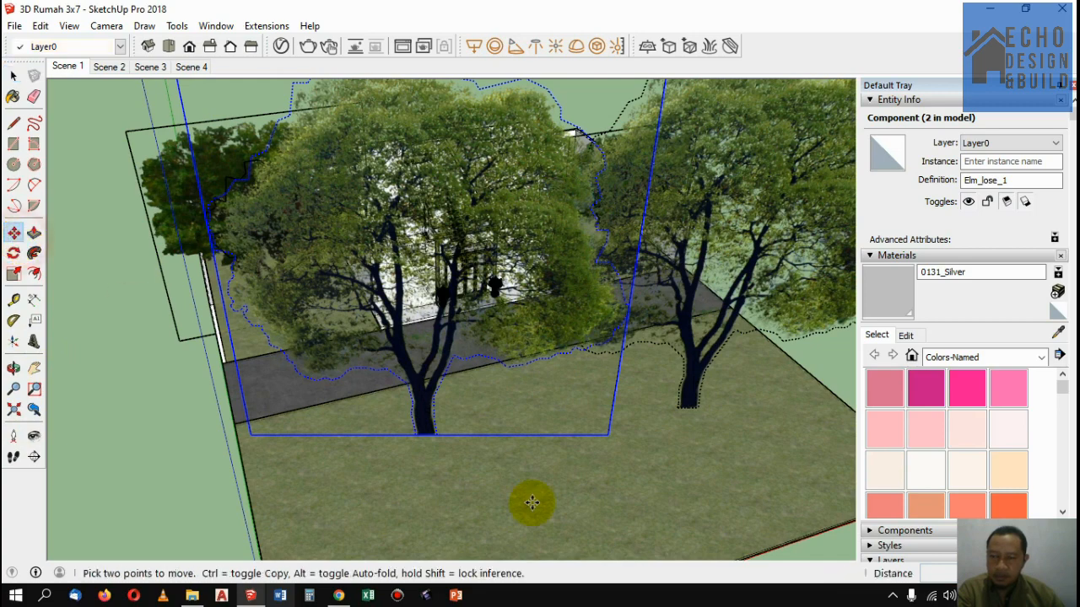
{"action": "left_click", "coordinate": [507, 423]}
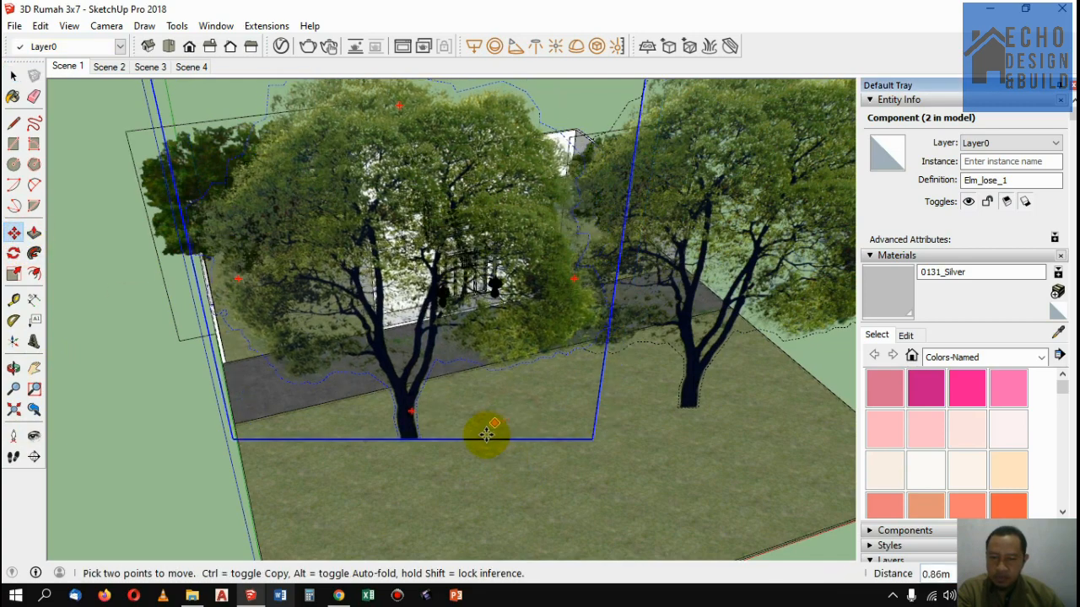
{"action": "left_click", "coordinate": [483, 451]}
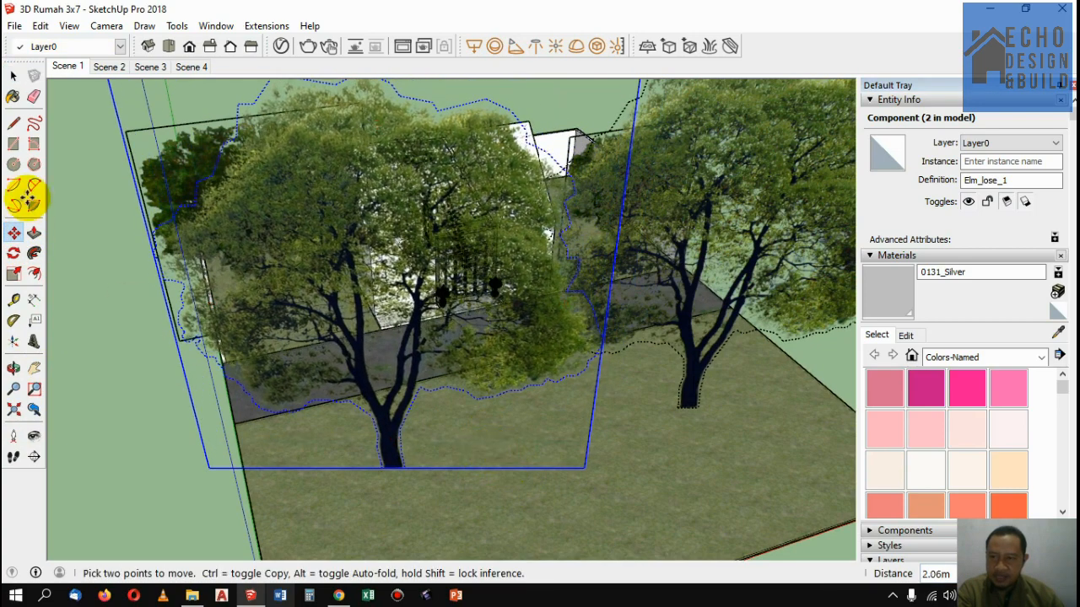
{"action": "left_click", "coordinate": [13, 76]}
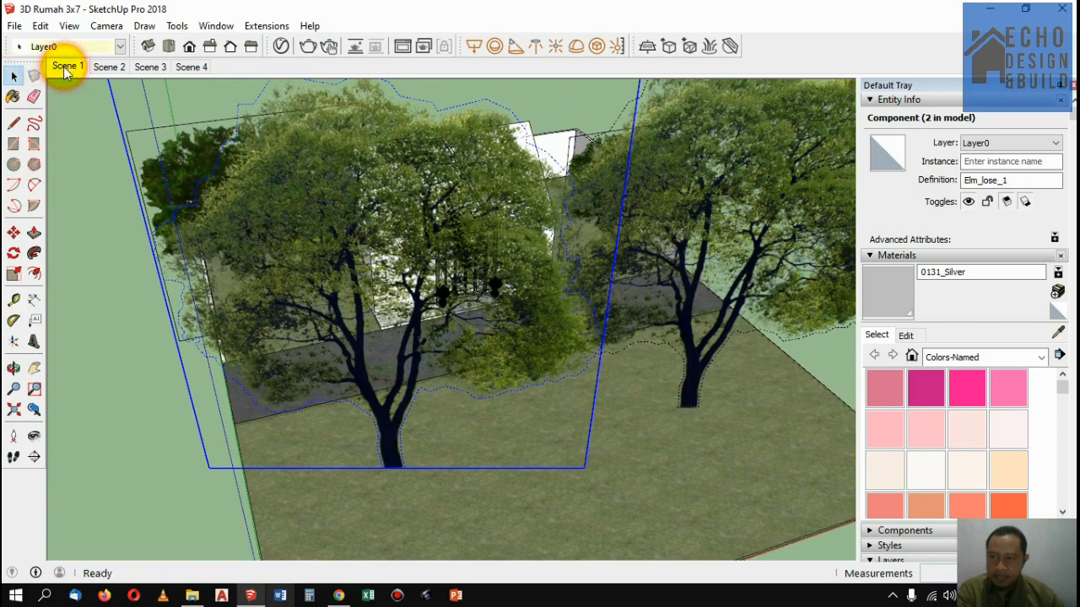
Step: Check the elm placement from Scenes 1, 2, 3 and 4, return to Scene 1 and clear the selection
{"action": "left_click", "coordinate": [63, 67]}
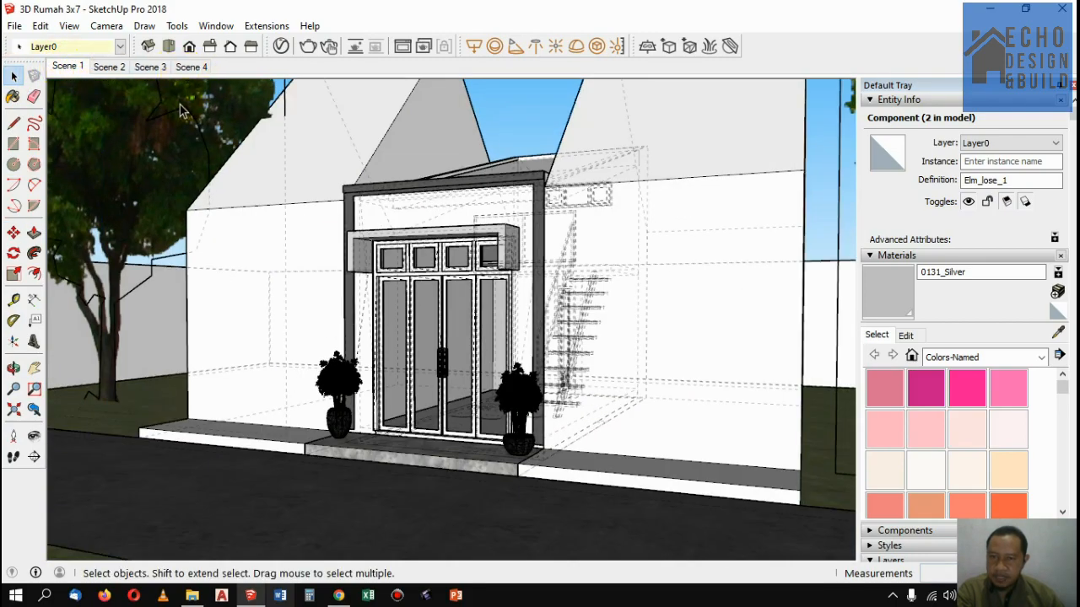
{"action": "left_click", "coordinate": [109, 67]}
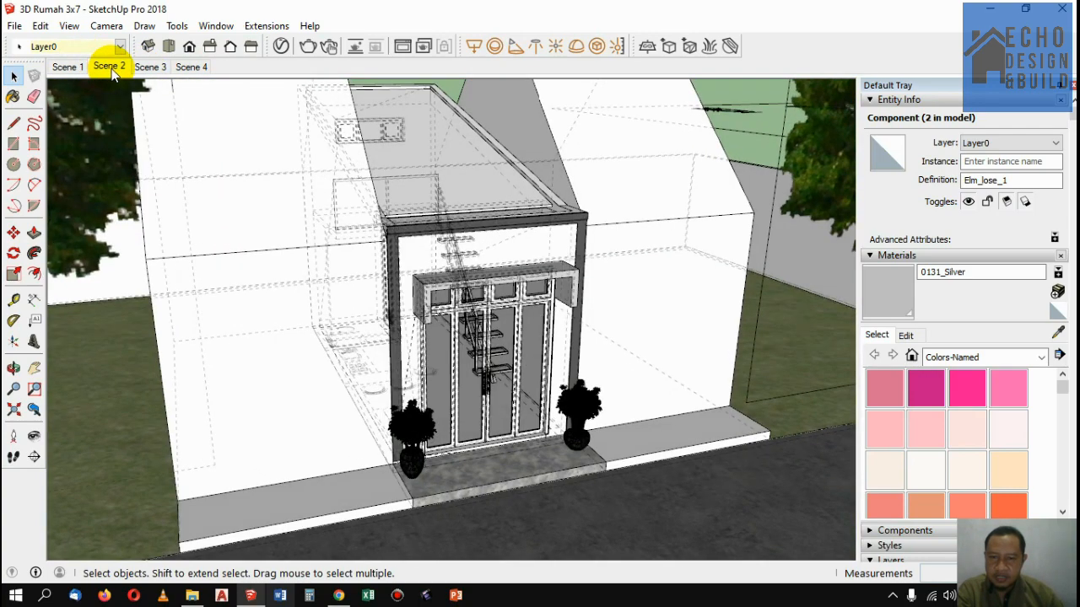
{"action": "left_click", "coordinate": [147, 67]}
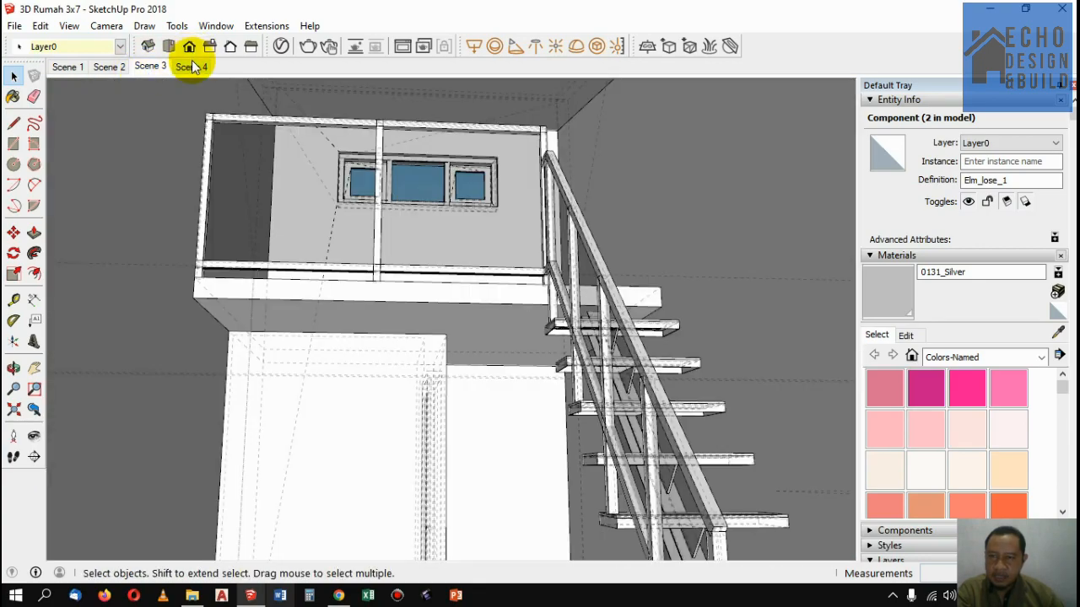
{"action": "left_click", "coordinate": [192, 67]}
{"action": "left_click", "coordinate": [72, 67]}
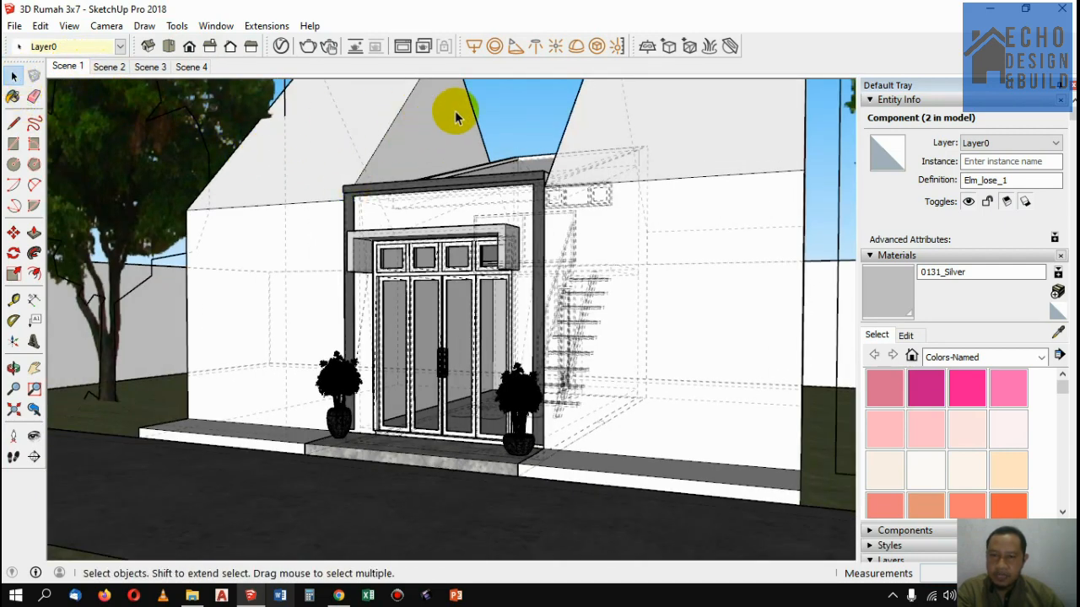
{"action": "left_click", "coordinate": [498, 97]}
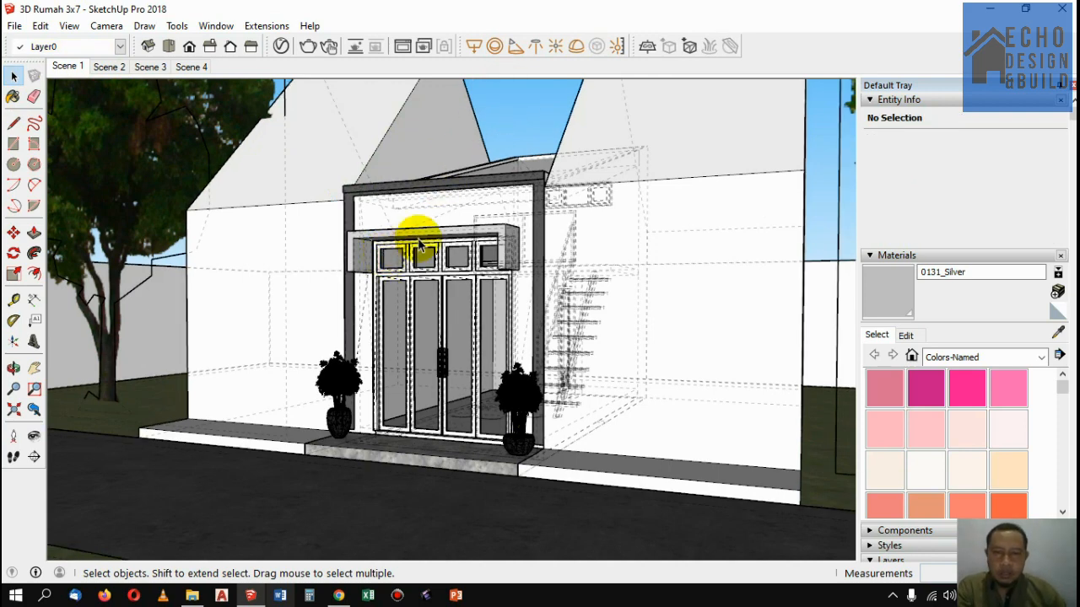
{"action": "left_click", "coordinate": [433, 145]}
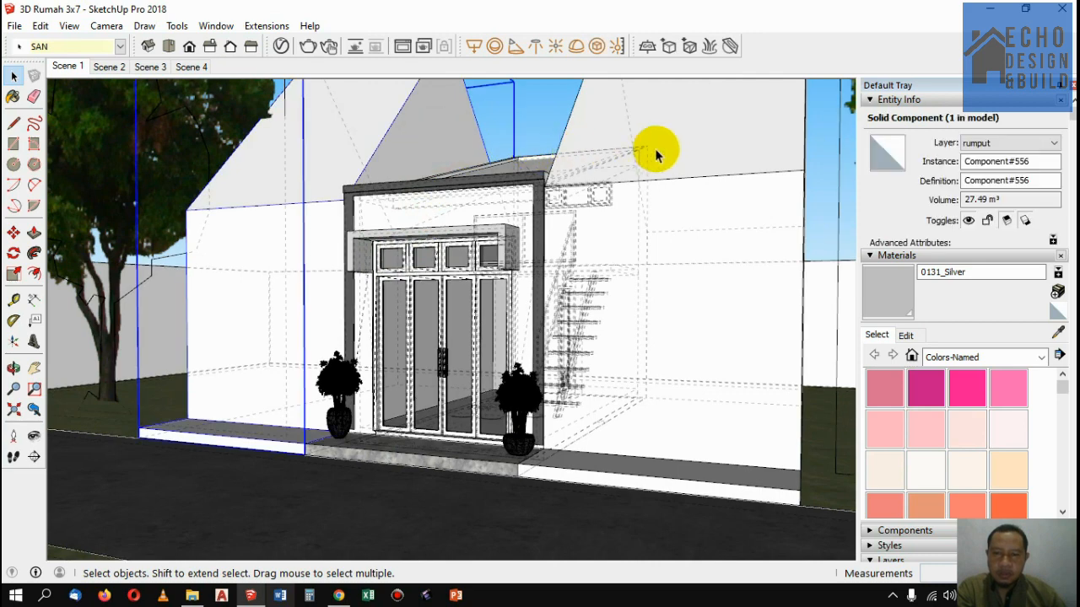
{"action": "left_click", "coordinate": [637, 212]}
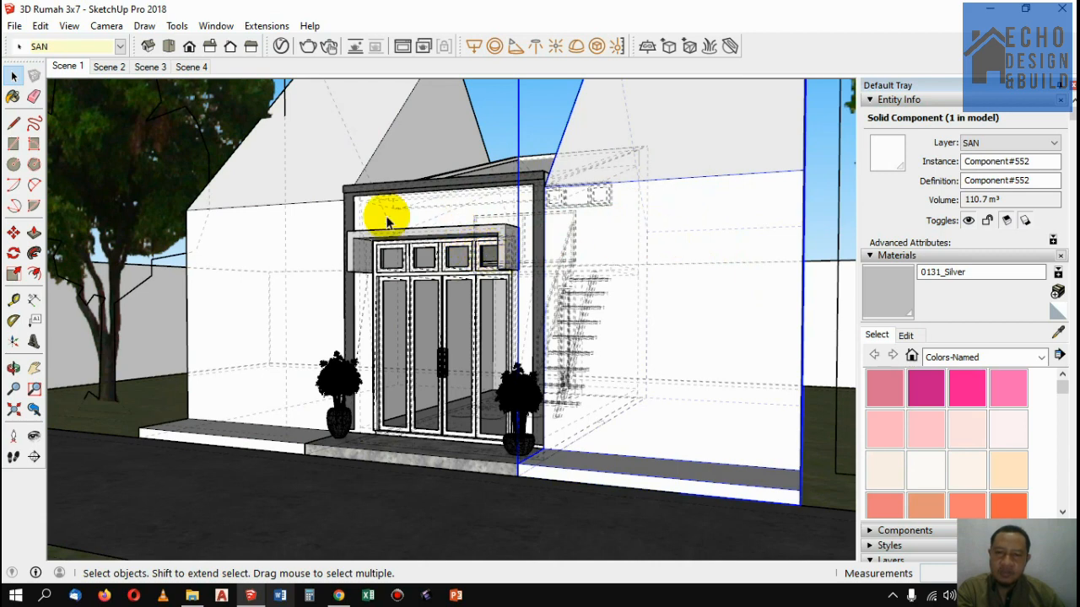
{"action": "left_click", "coordinate": [506, 118]}
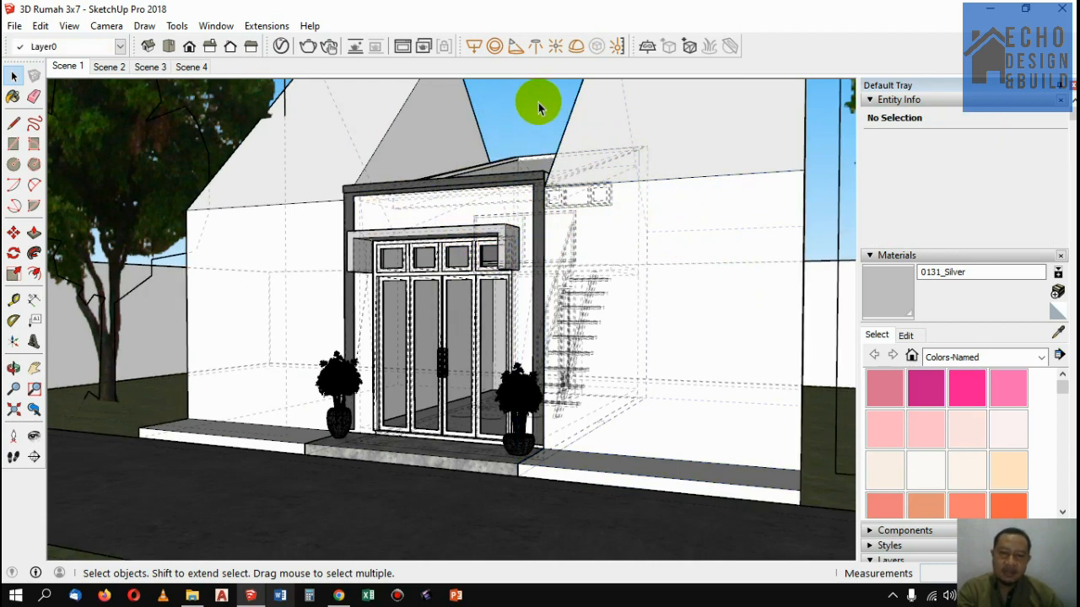